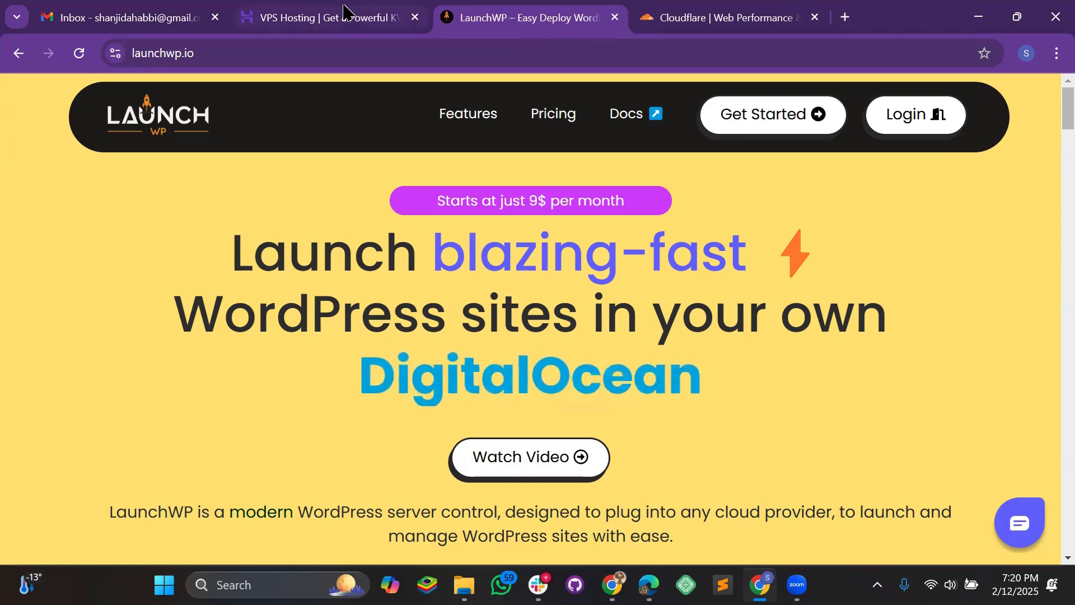
- Switch to the open 'VPS Hosting | Hostinger' browser tab
click(344, 24)
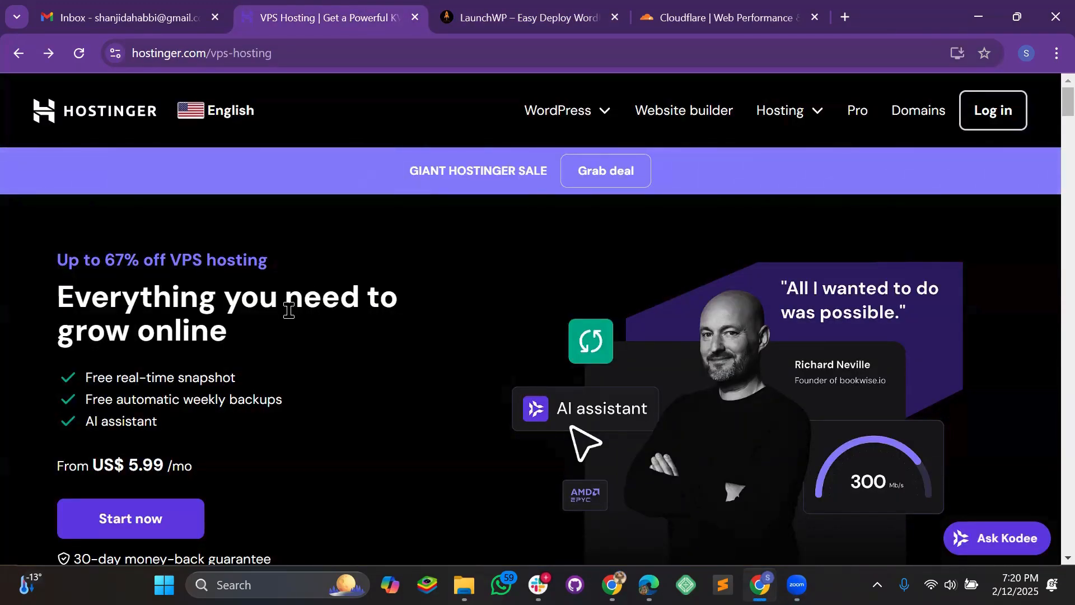
- Scroll down Hostinger's VPS page to the KVM 1 through KVM 8 plan lineup
scroll(289, 310, down, 12)
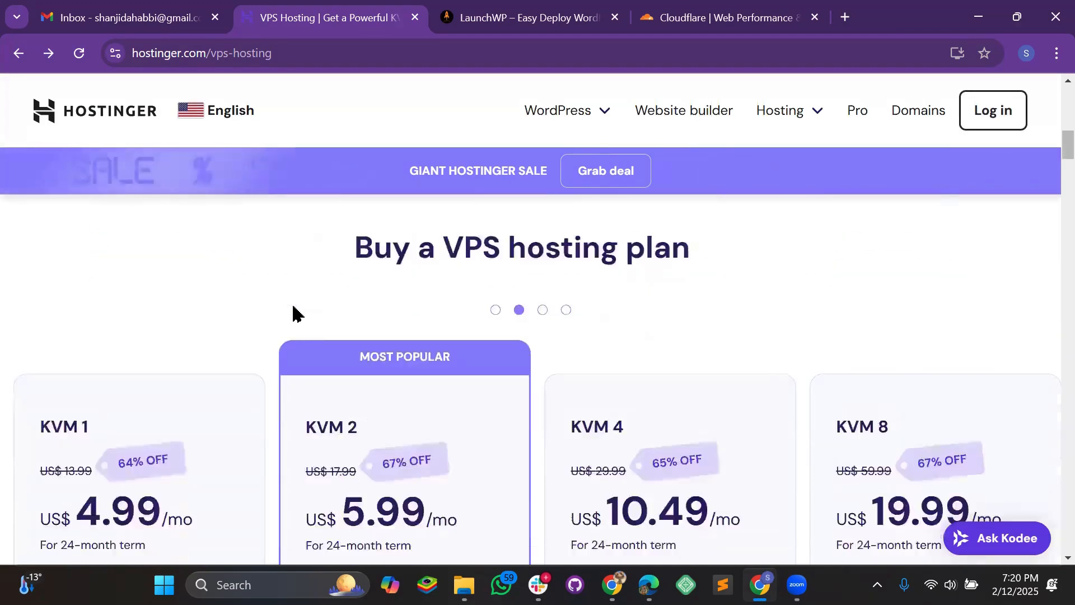
scroll(292, 312, down, 3)
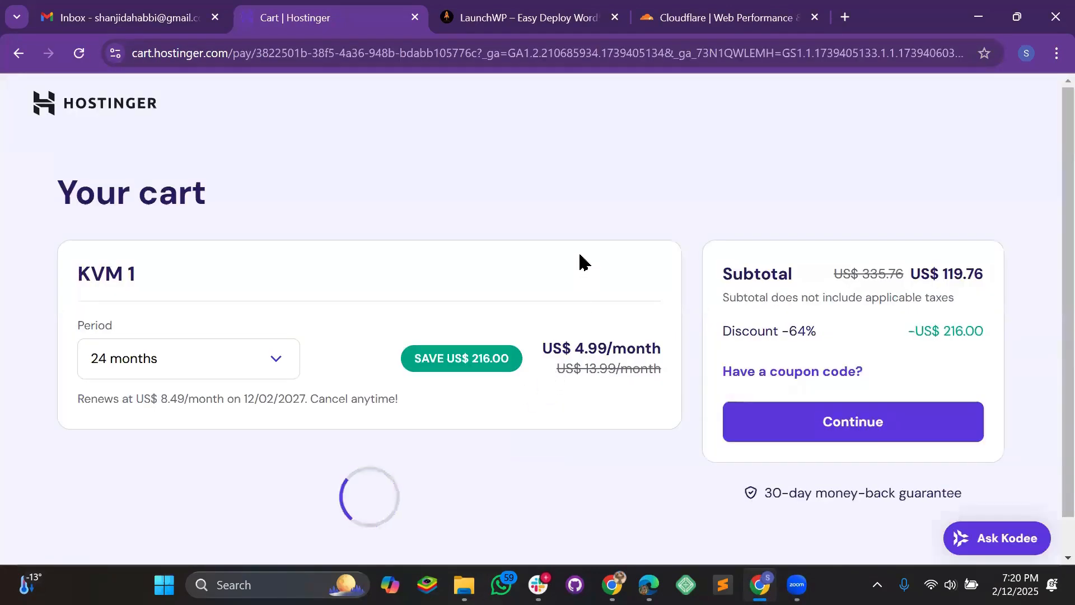
- Set the KVM 1 billing period to 1 month at US$ 6.99 and scroll to the OS choices
click(173, 361)
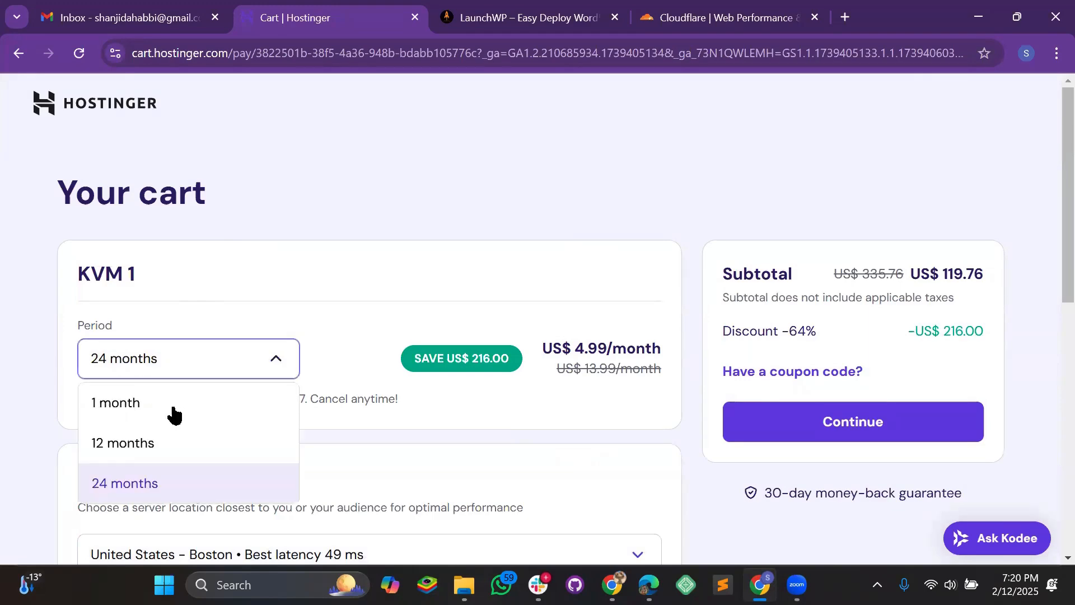
click(130, 403)
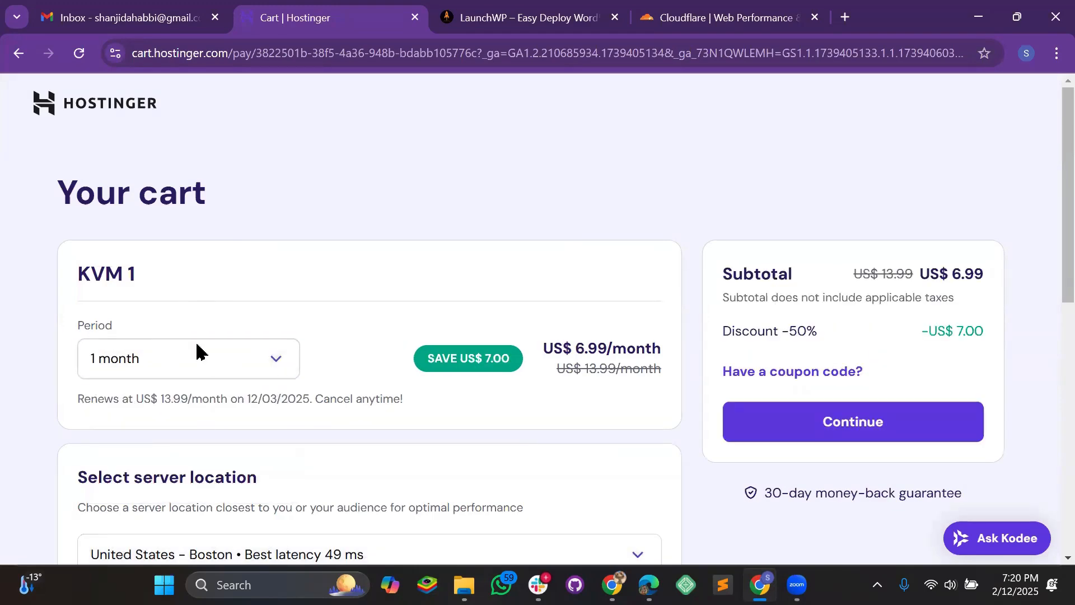
click(197, 355)
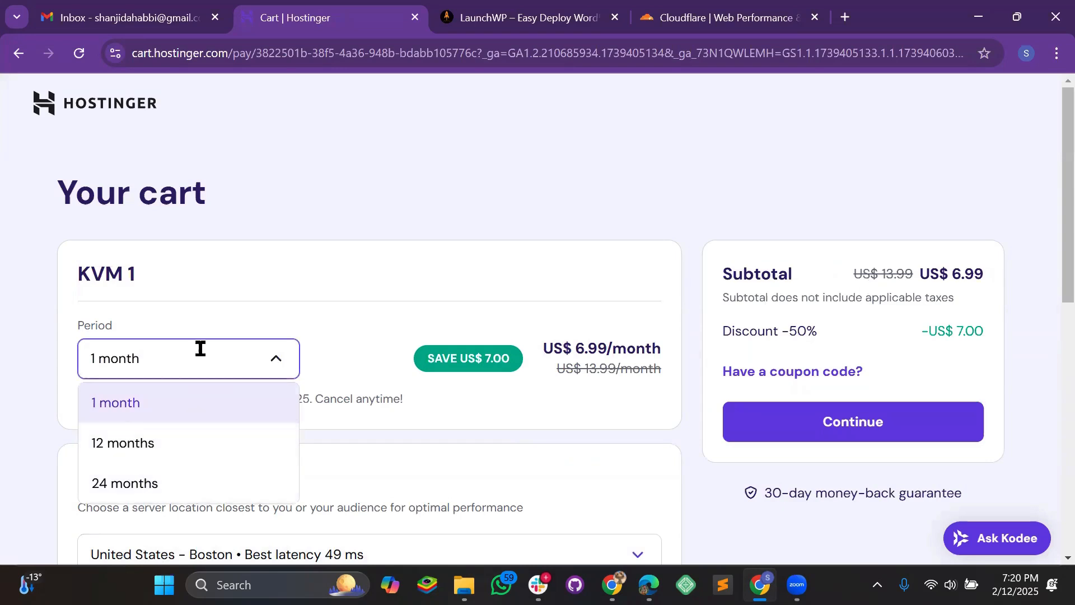
click(242, 317)
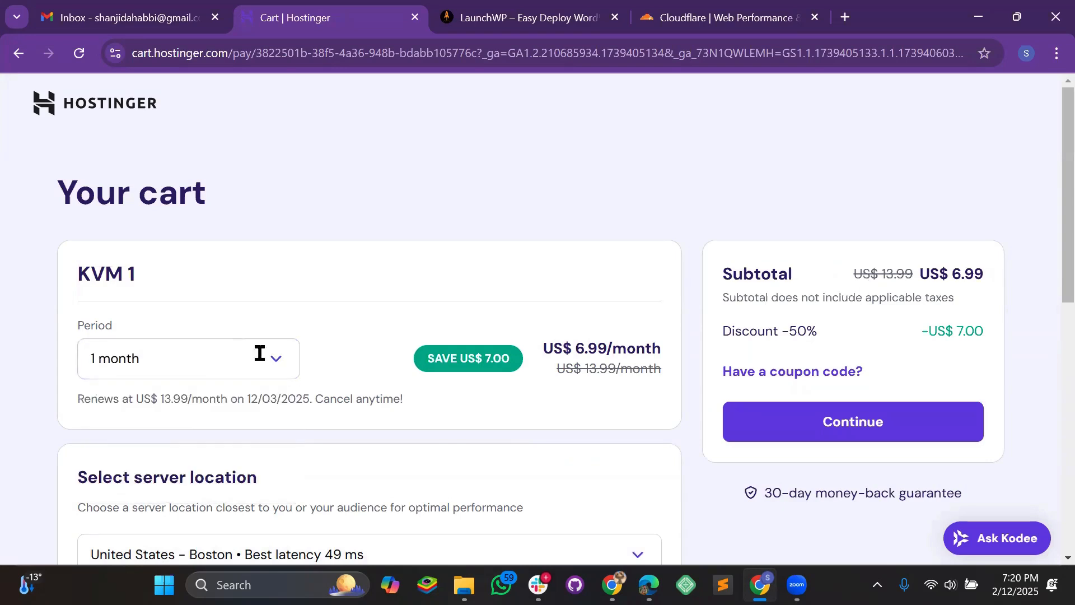
scroll(396, 293, down, 5)
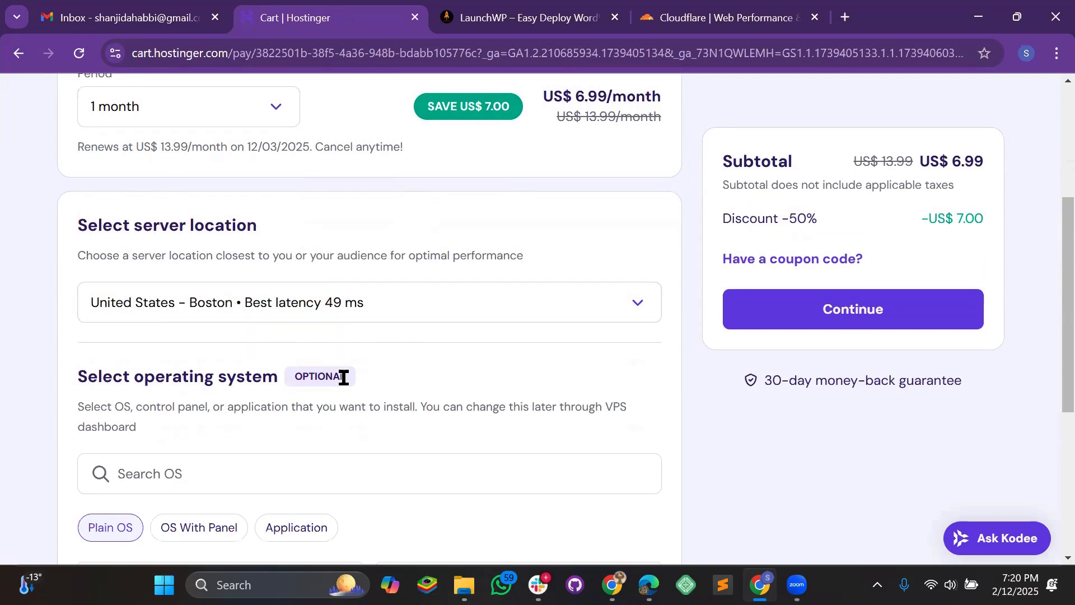
scroll(359, 389, down, 1)
scroll(362, 395, down, 1)
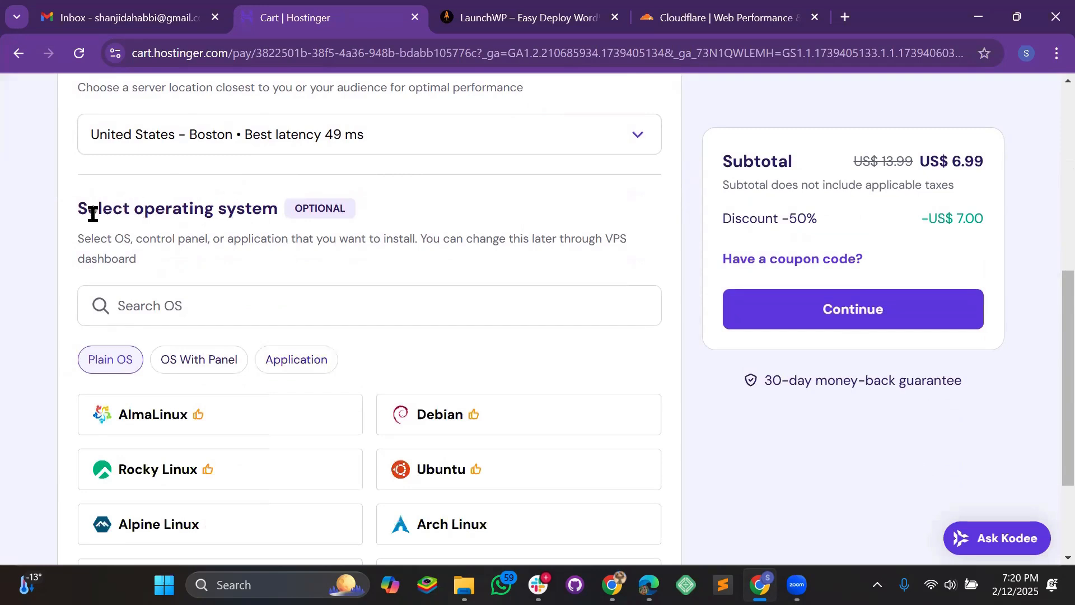
scroll(466, 303, down, 2)
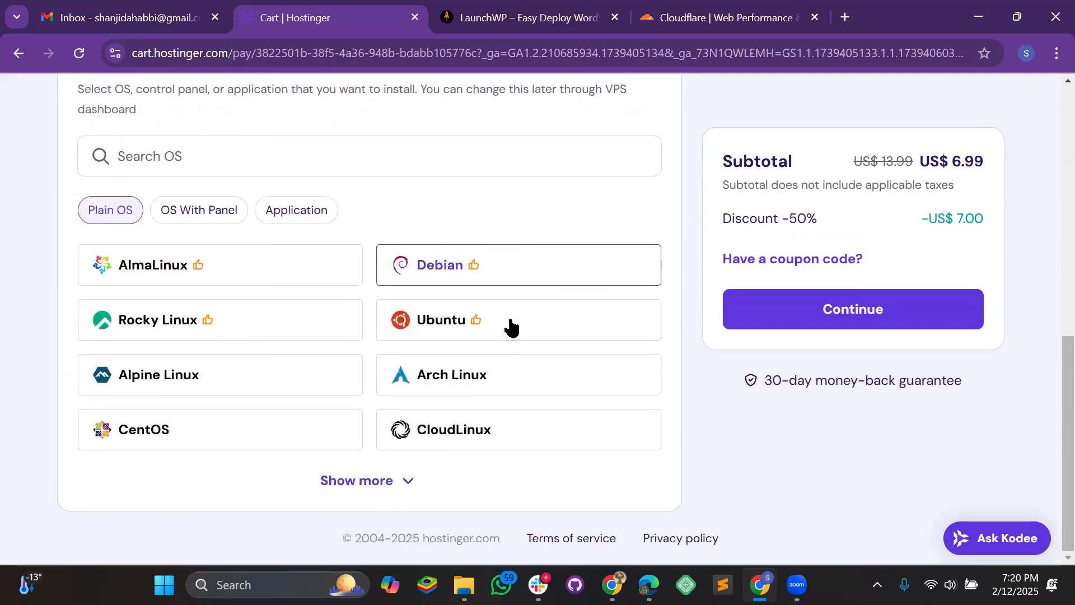
- Pick Ubuntu with version 24.04, confirm it, and continue from the cart to checkout
click(493, 333)
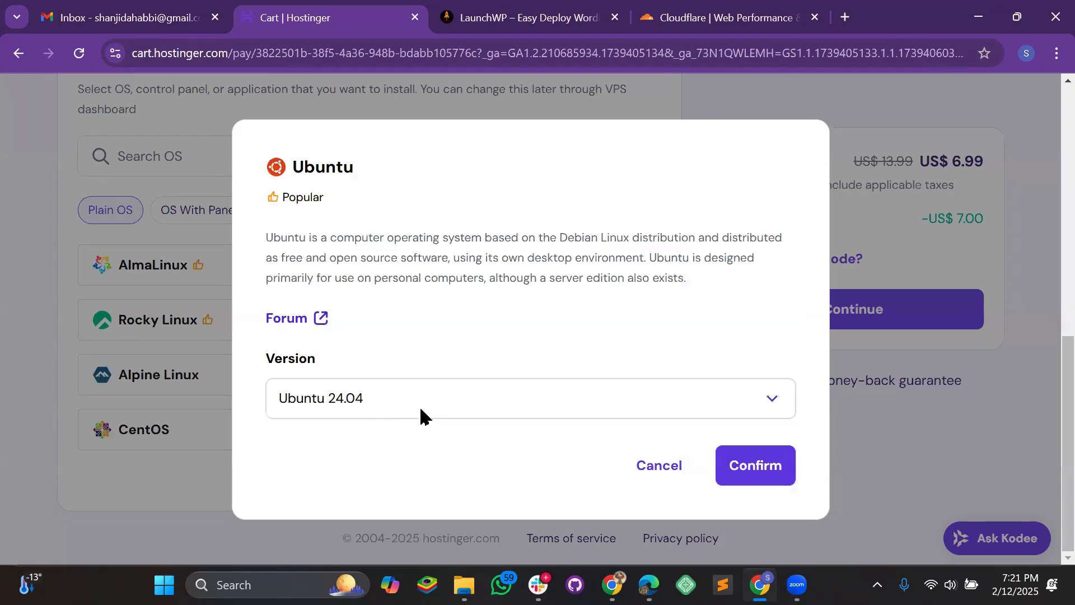
click(347, 398)
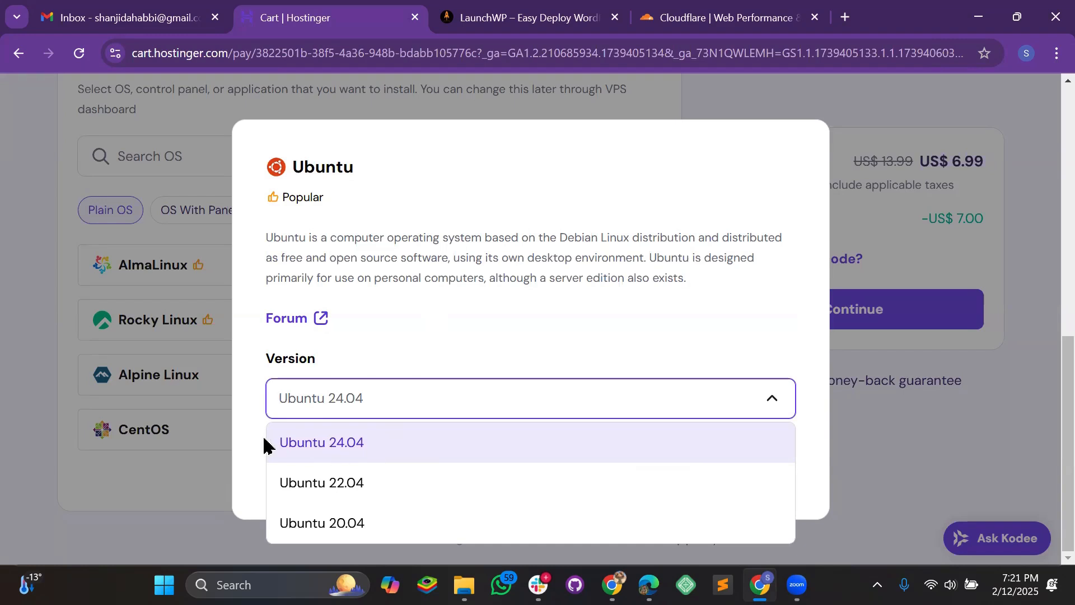
click(443, 316)
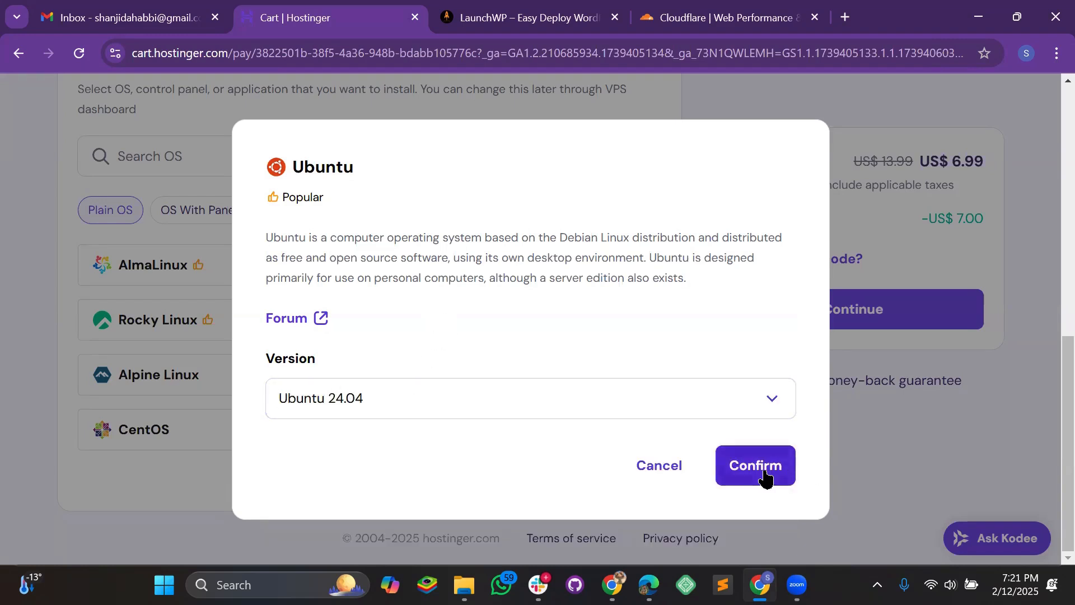
click(763, 475)
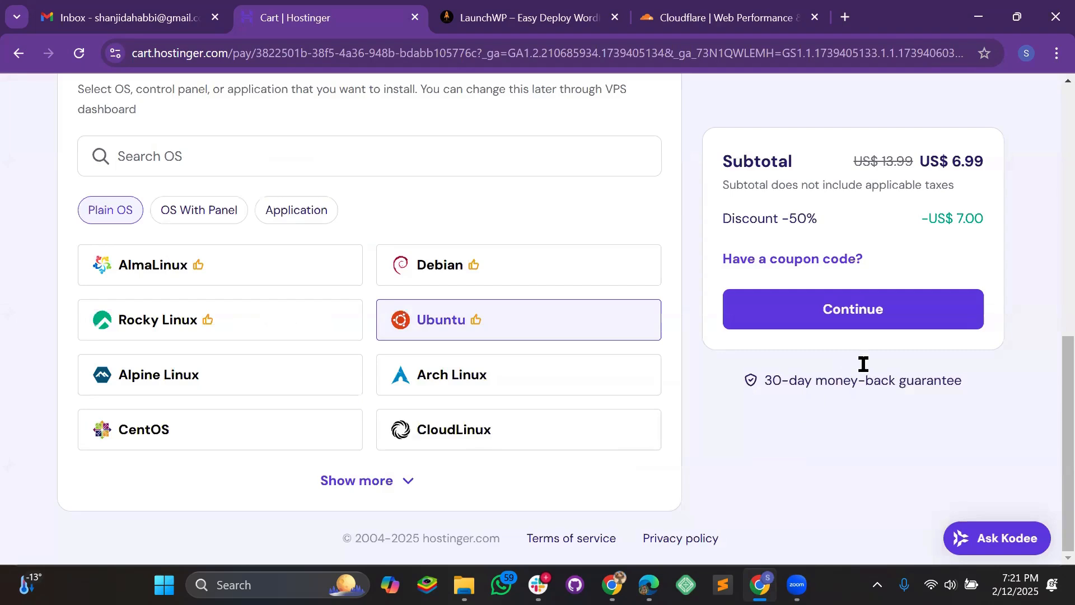
scroll(863, 364, up, 10)
click(812, 435)
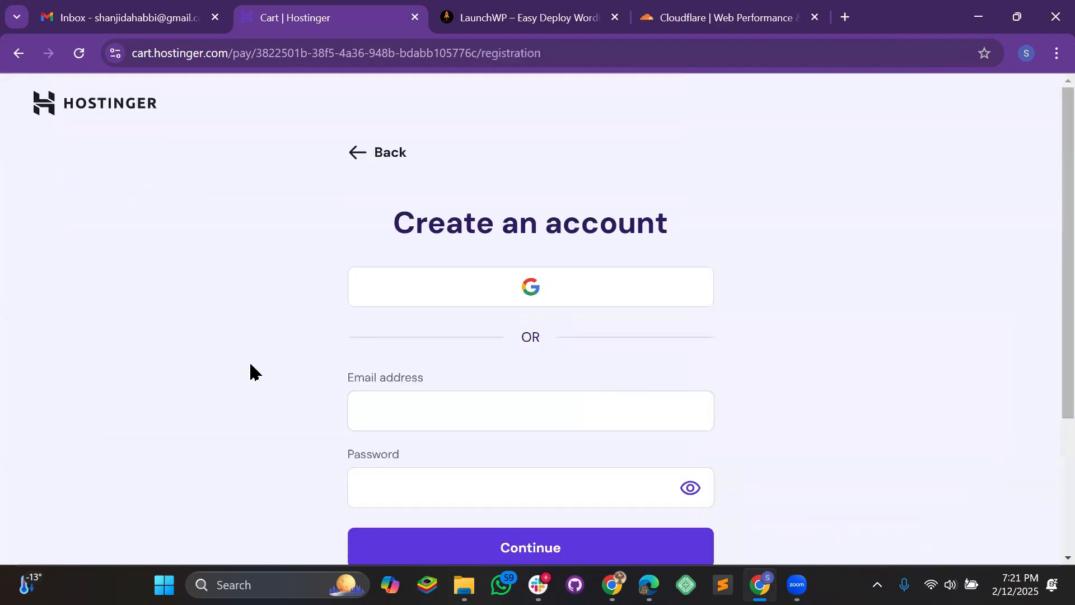
- Create the Hostinger account with Google sign-in and allow access on the consent screen
click(585, 293)
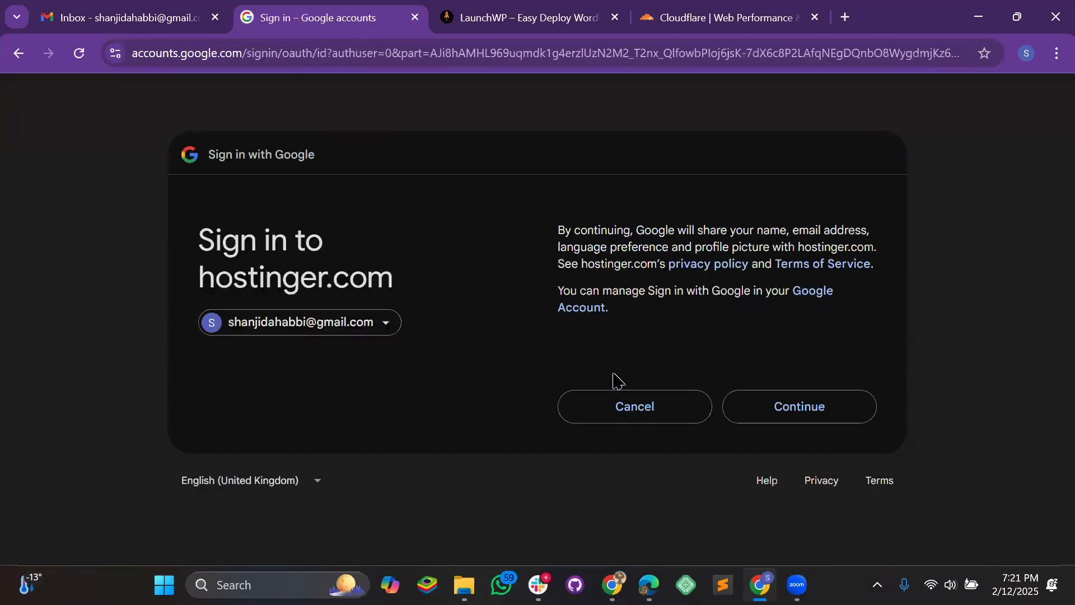
click(803, 396)
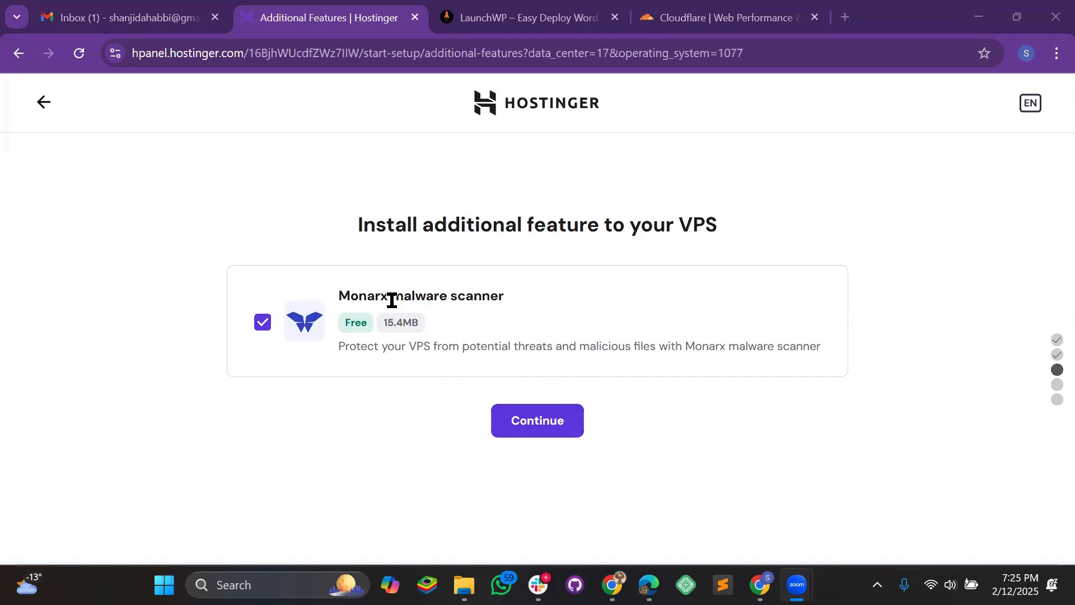
- Keep the free Monarx scanner and enter a root password that passes every requirement check
click(545, 435)
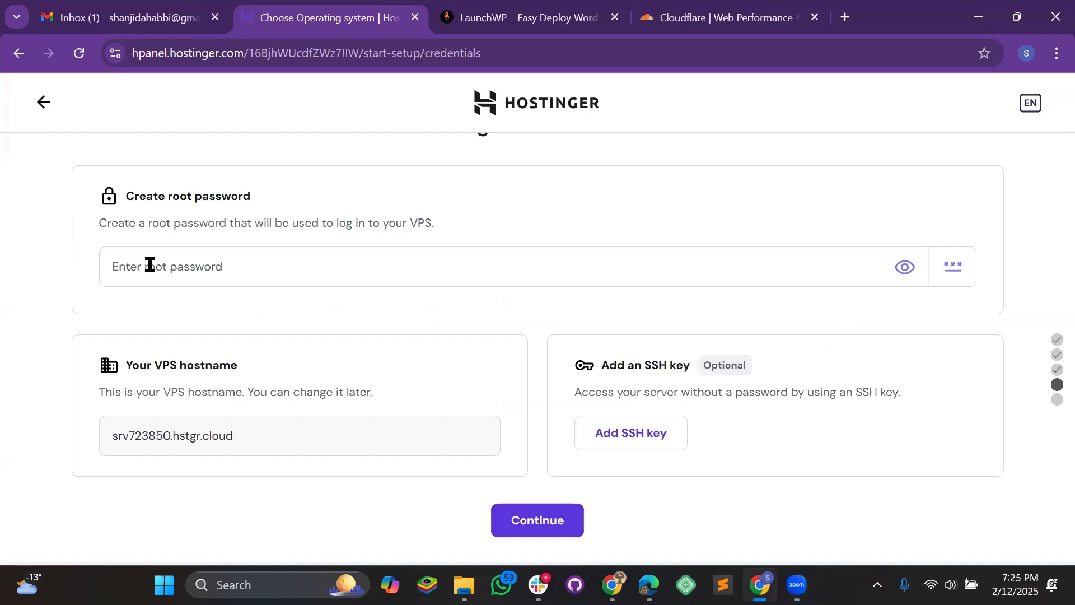
click(219, 269)
text(Sha)
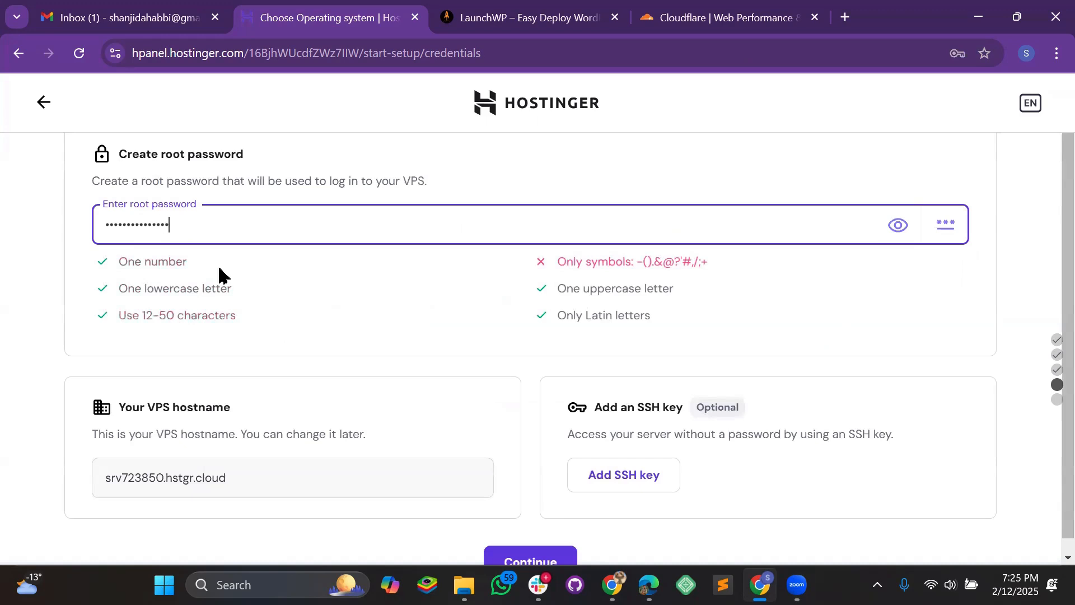
scroll(261, 260, down, 1)
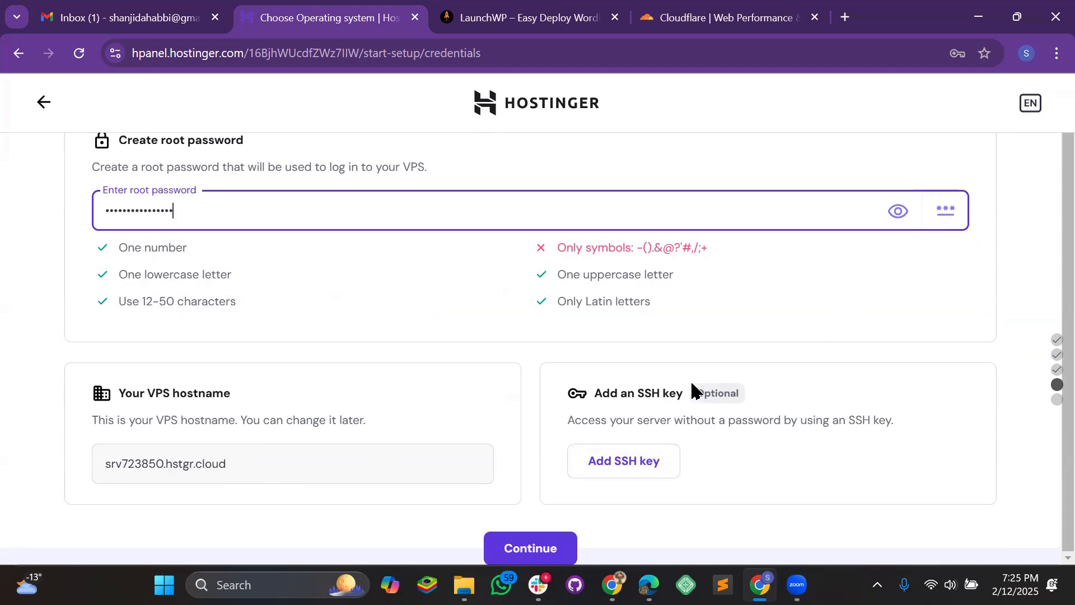
click(419, 330)
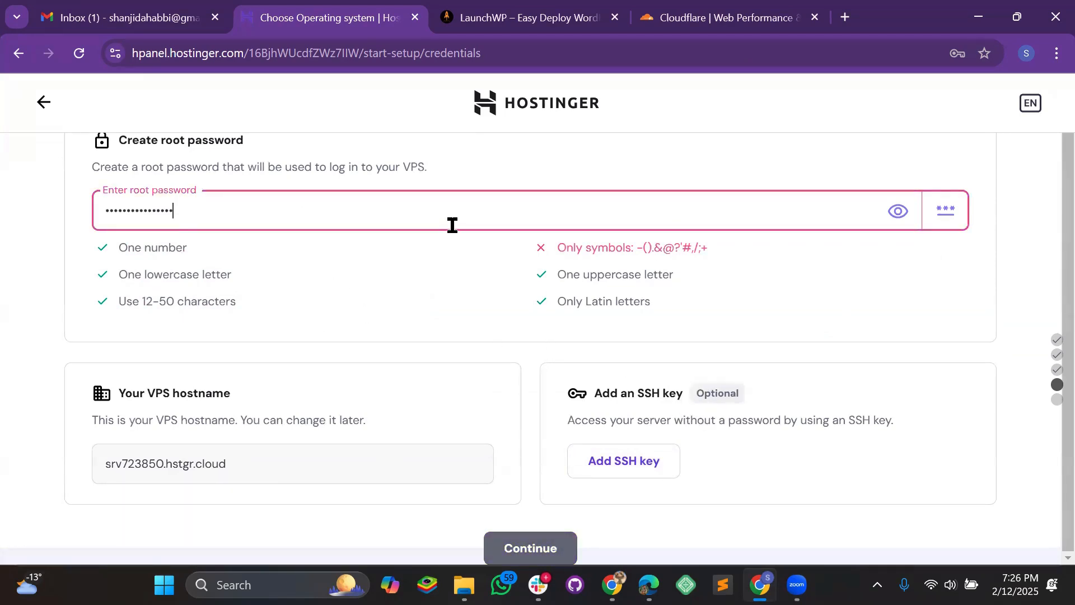
key(ctrl+a)
text(Sh@)
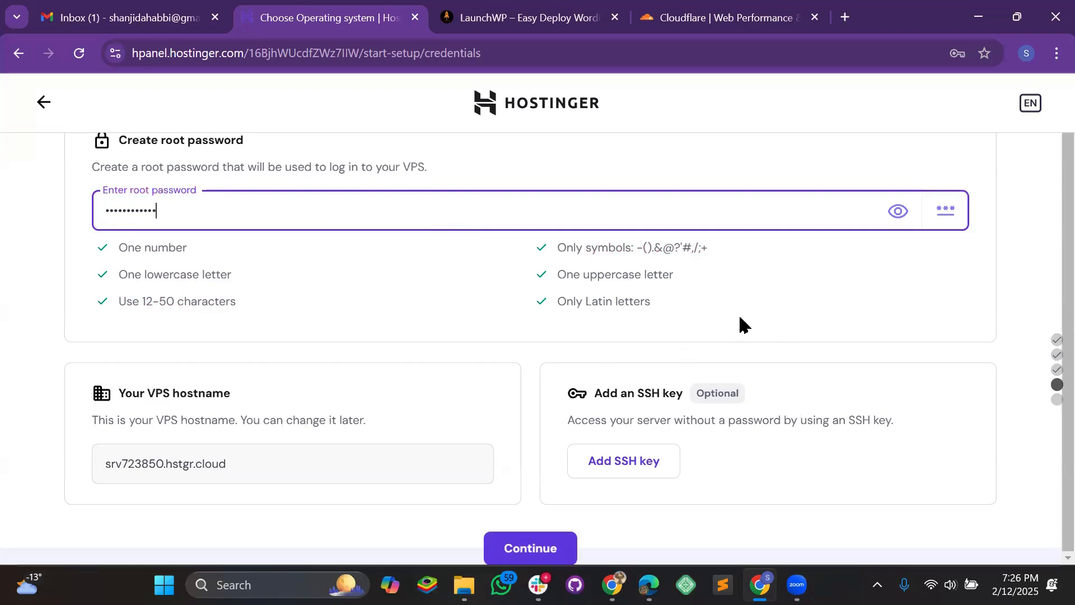
key(ctrl+minus)
key(ctrl+minus)
scroll(569, 461, up, 1)
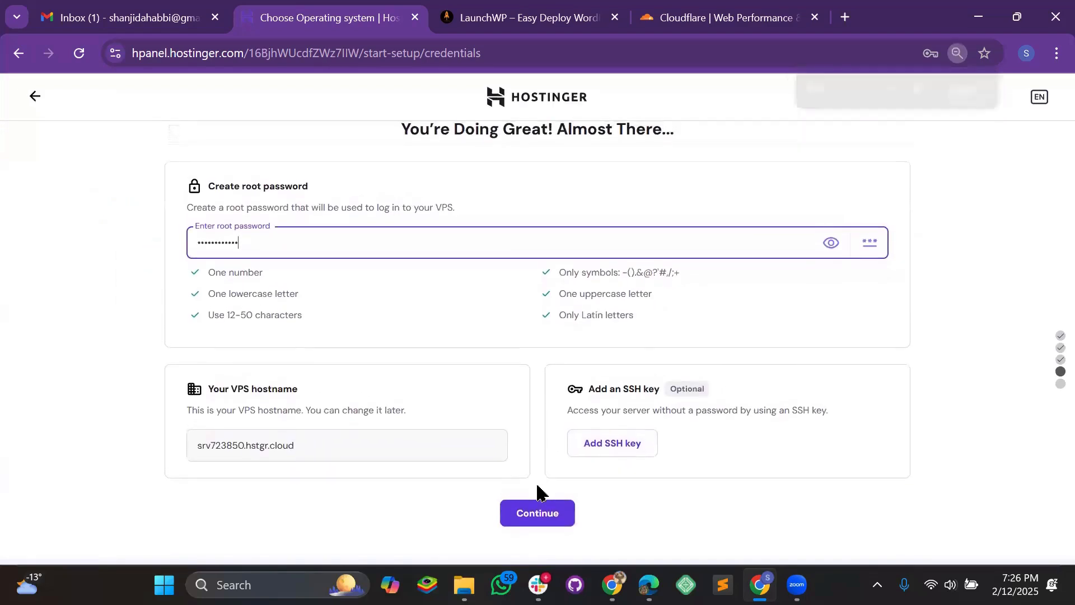
key(ctrl+minus)
key(ctrl+minus)
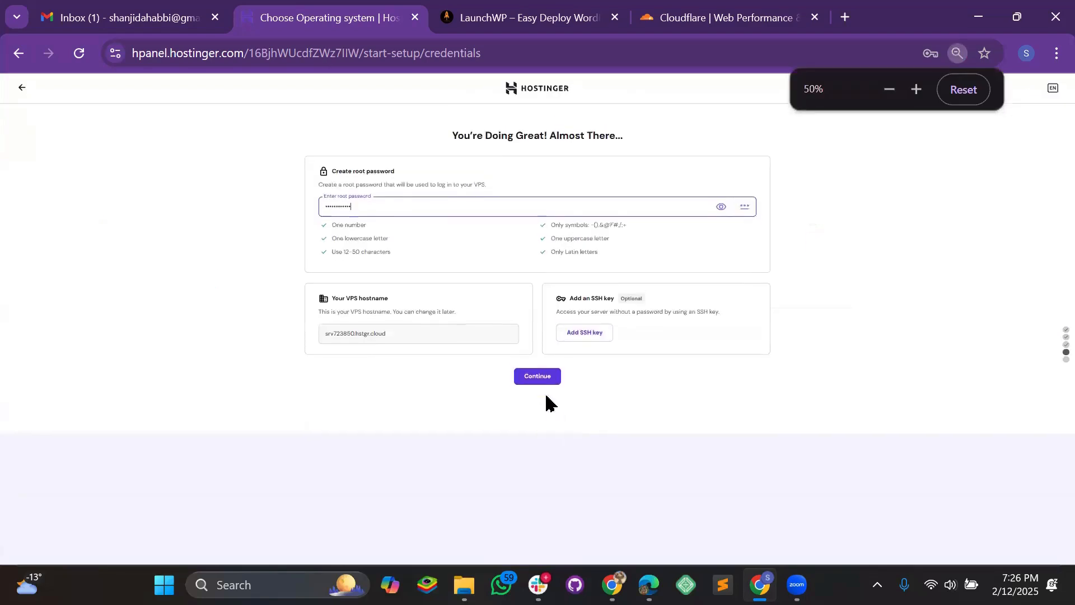
- Submit the root password, decline saving it, finish setup and dismiss the rating survey
click(539, 421)
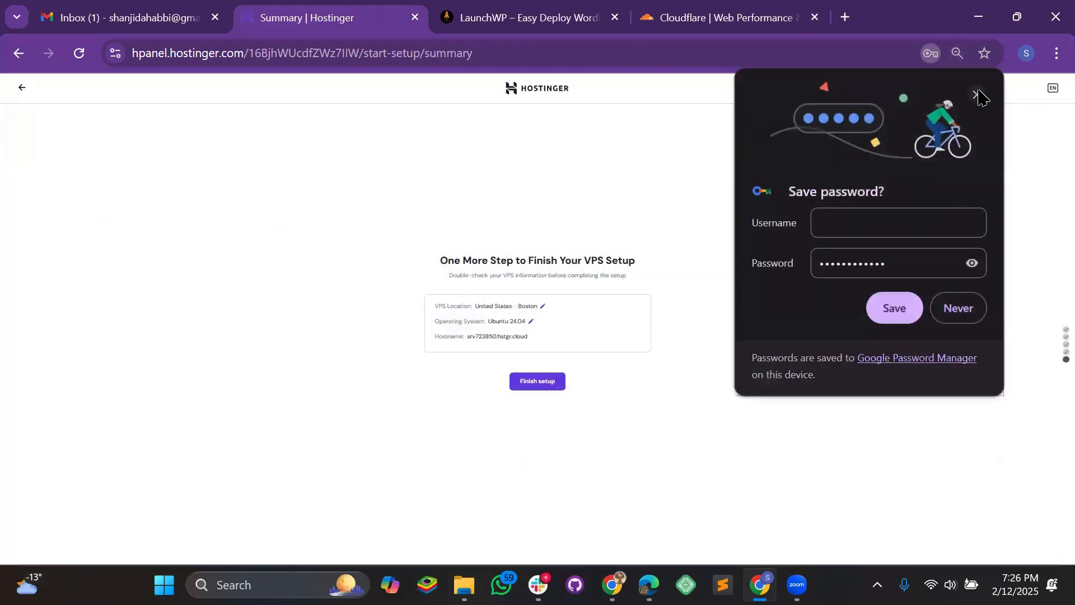
click(977, 94)
key(ctrl+plus)
key(ctrl+plus)
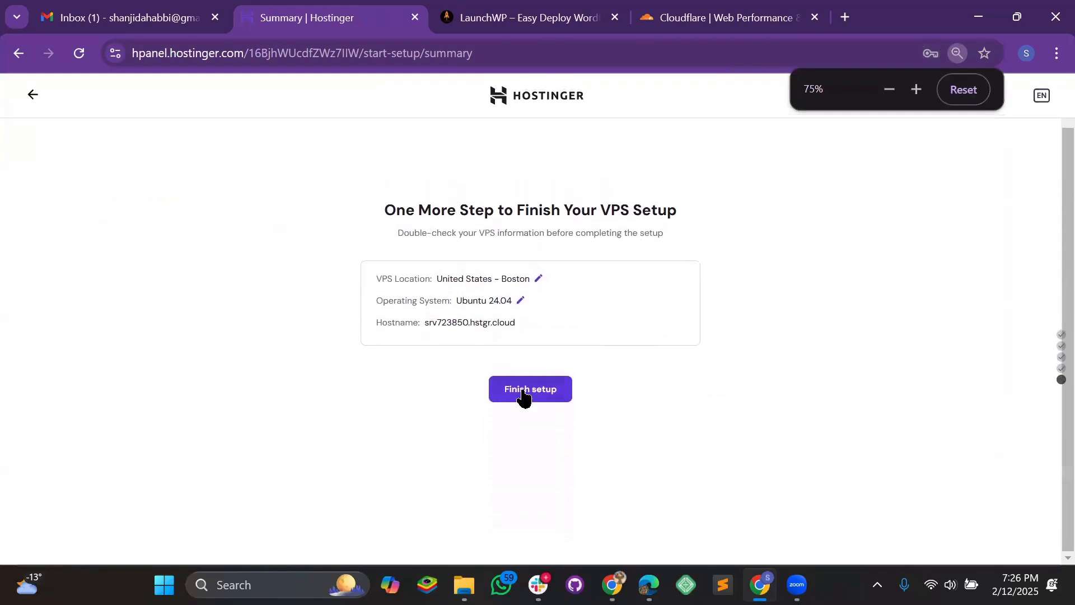
click(546, 415)
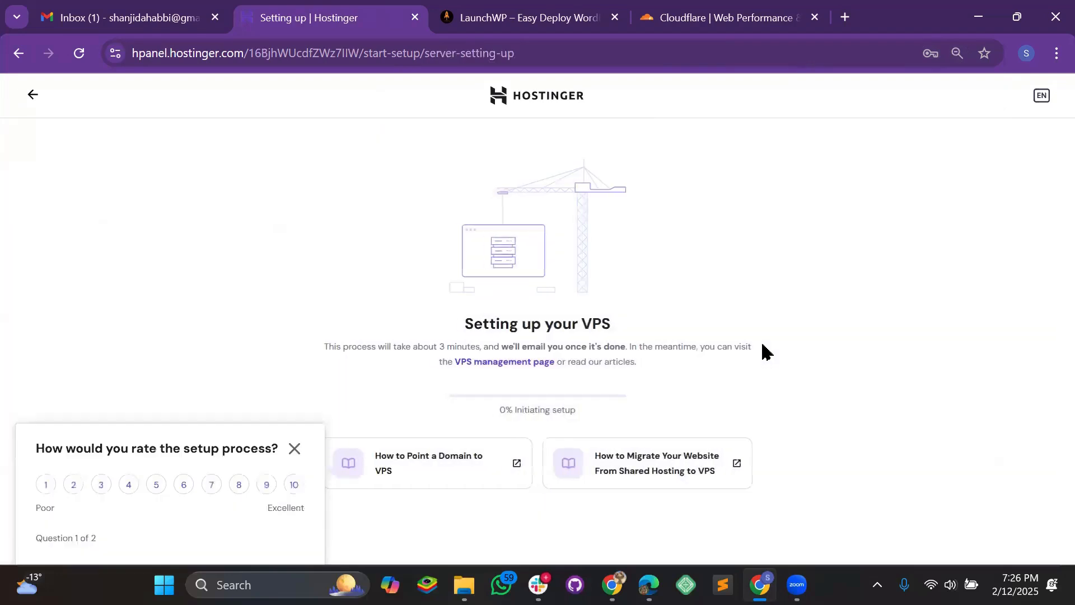
key(ctrl+plus)
click(963, 88)
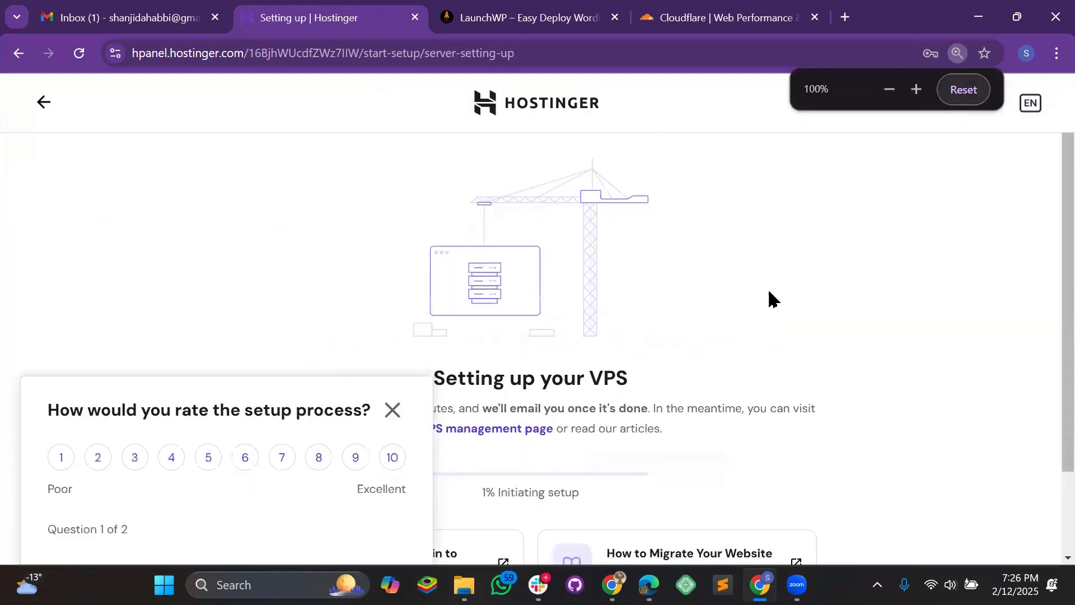
click(393, 411)
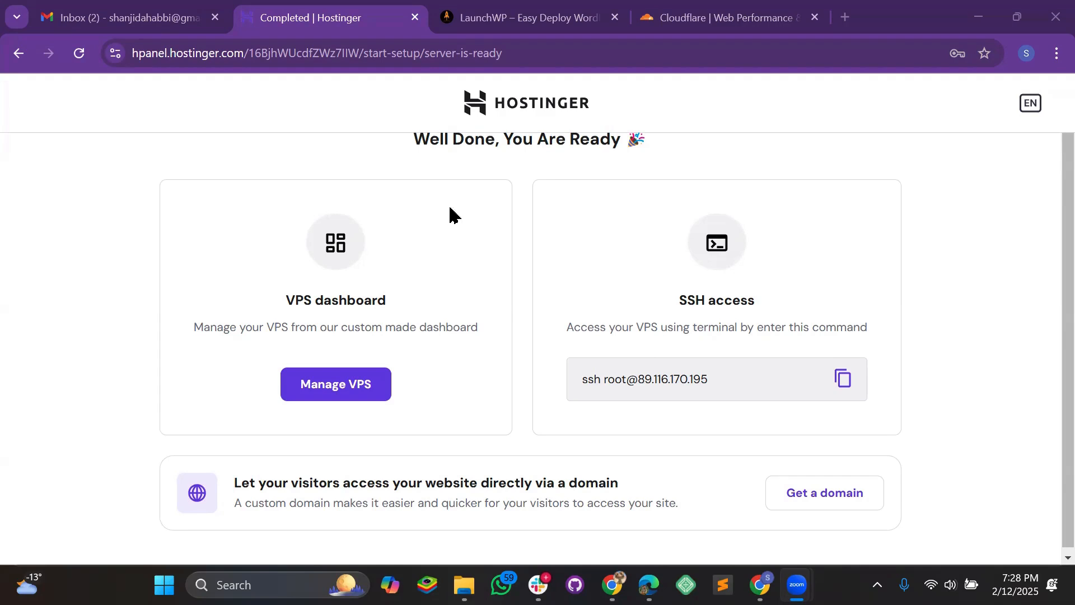
- Back in LaunchWP, go from the getting started guide to the Basic, Platinum and Gold pricing cards
click(516, 18)
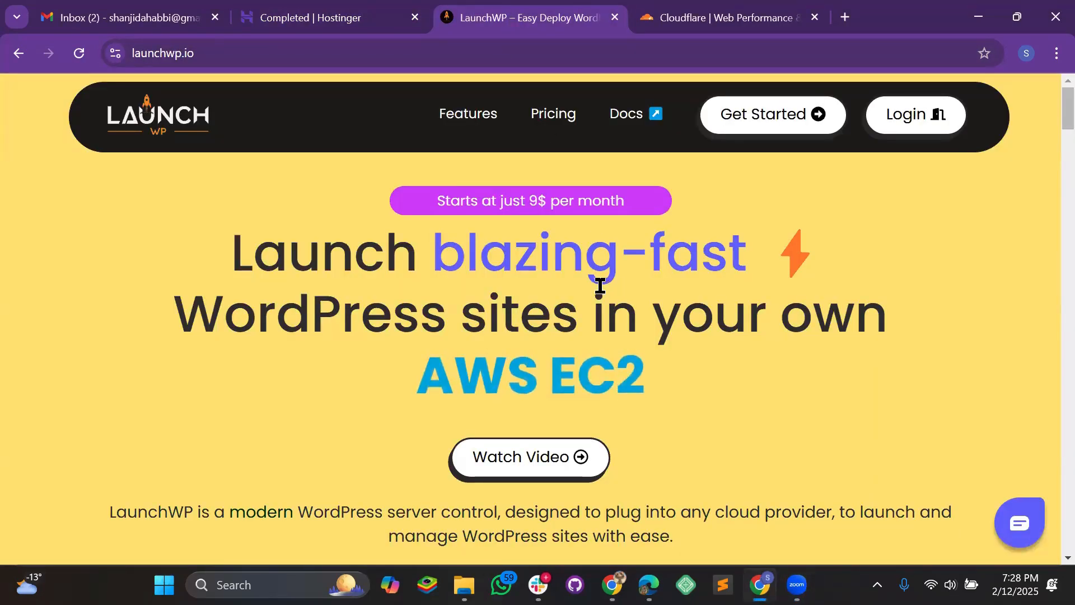
click(763, 125)
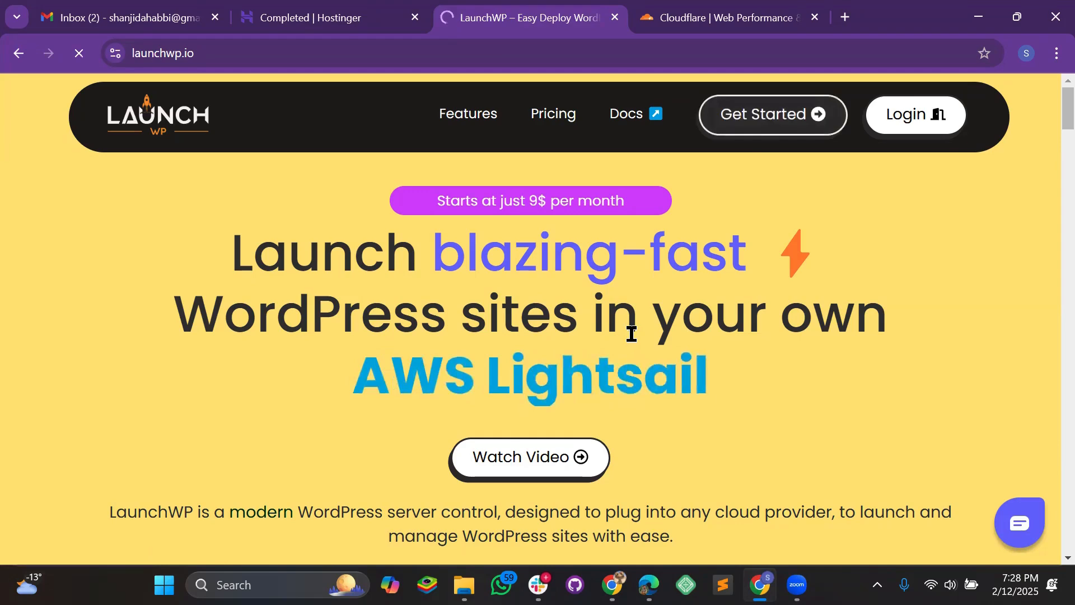
scroll(631, 340, down, 7)
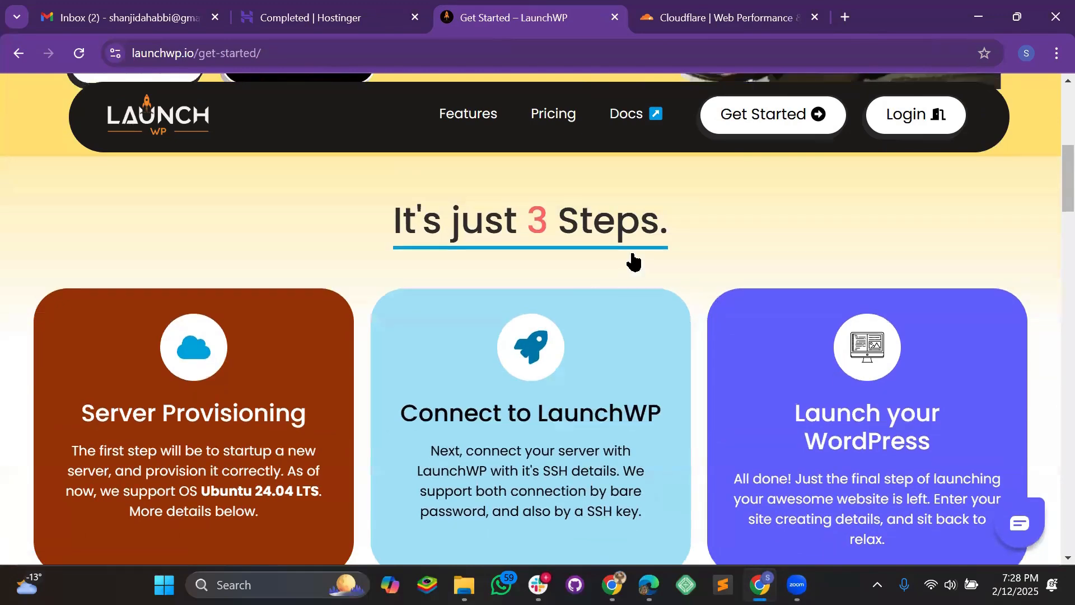
scroll(652, 247, down, 1)
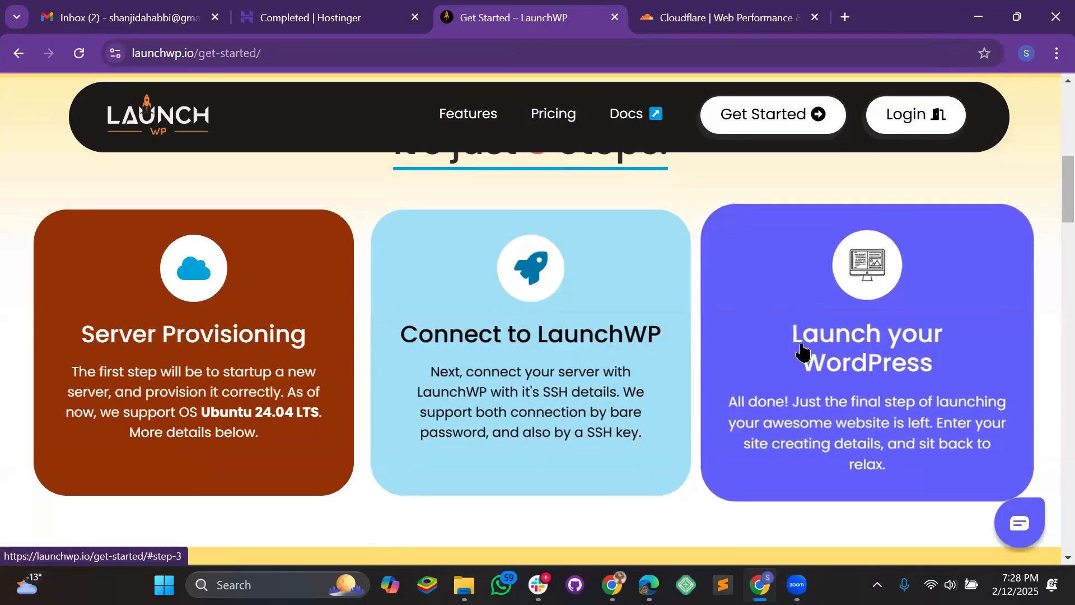
scroll(805, 353, up, 7)
scroll(312, 353, down, 2)
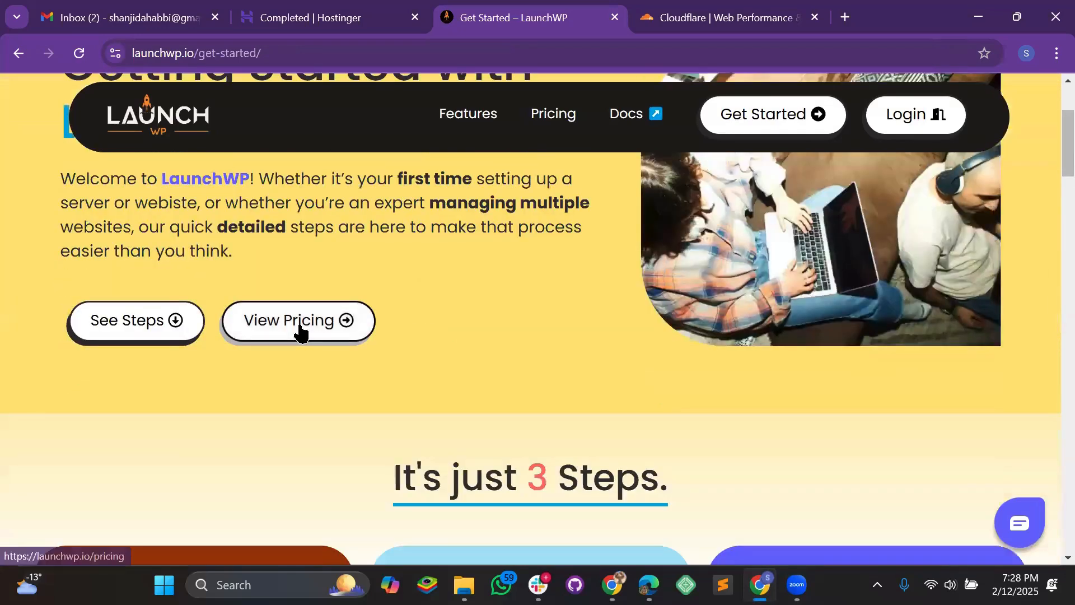
click(301, 332)
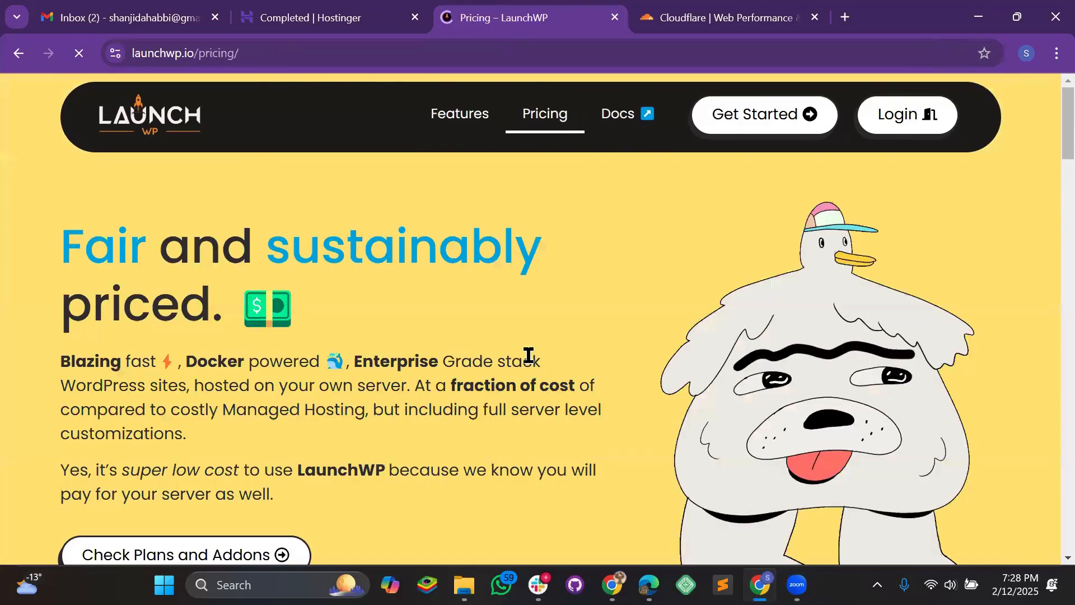
scroll(529, 355, down, 10)
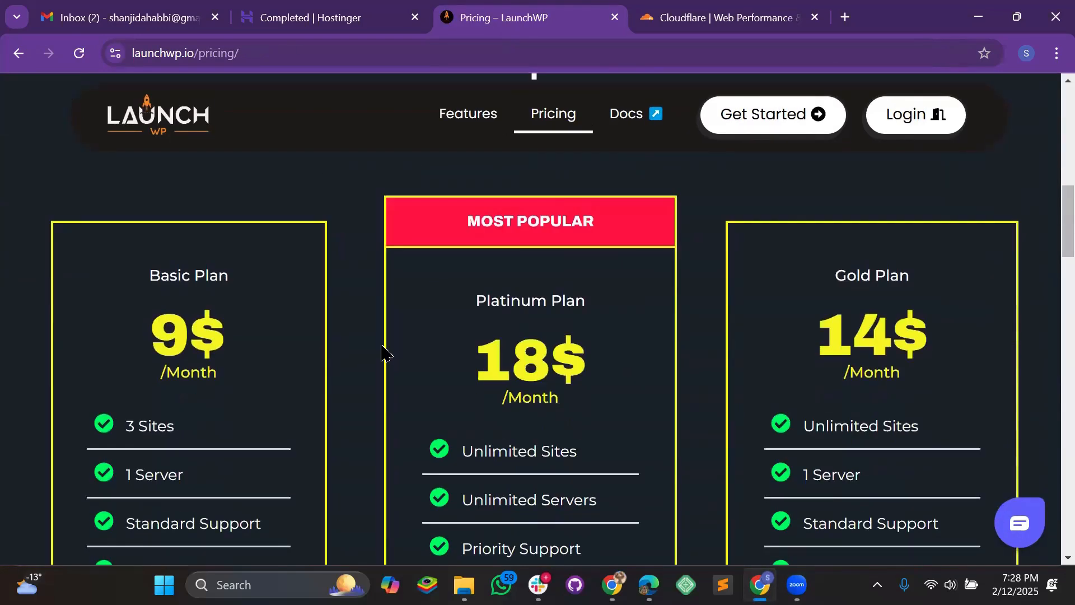
scroll(590, 300, down, 5)
- Start the Platinum plan checkout and enter the username and password with confirmation
click(528, 320)
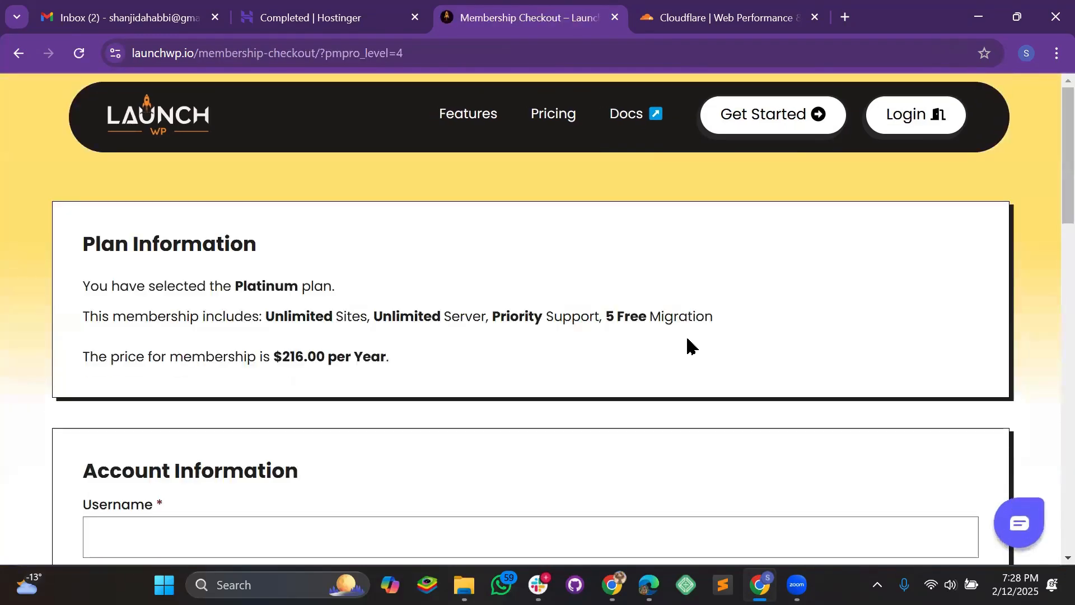
scroll(252, 283, down, 4)
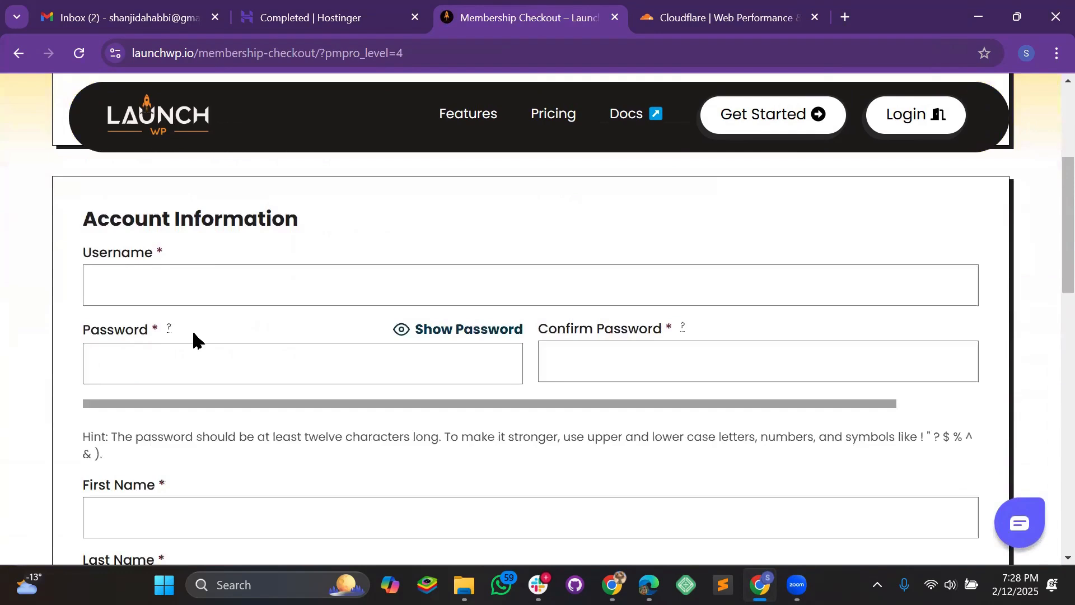
click(223, 282)
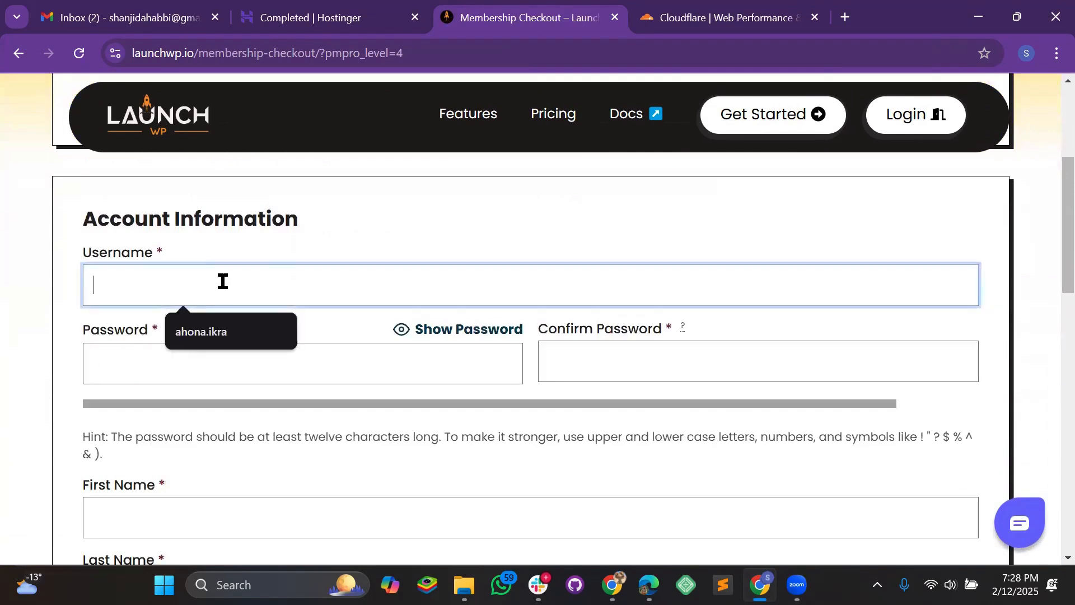
click(216, 330)
click(168, 364)
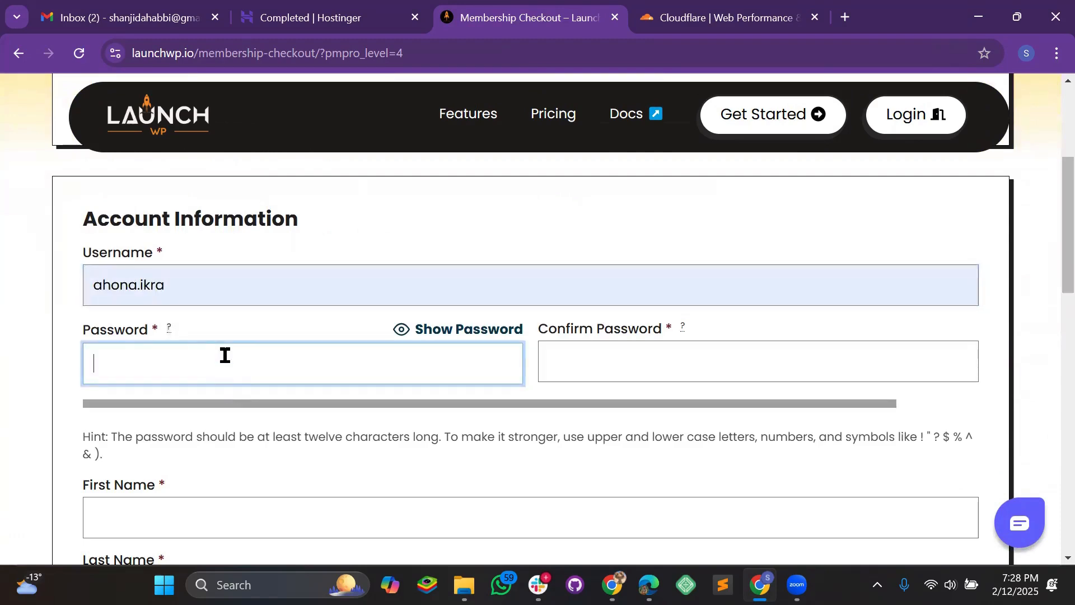
text(••••••••••••)
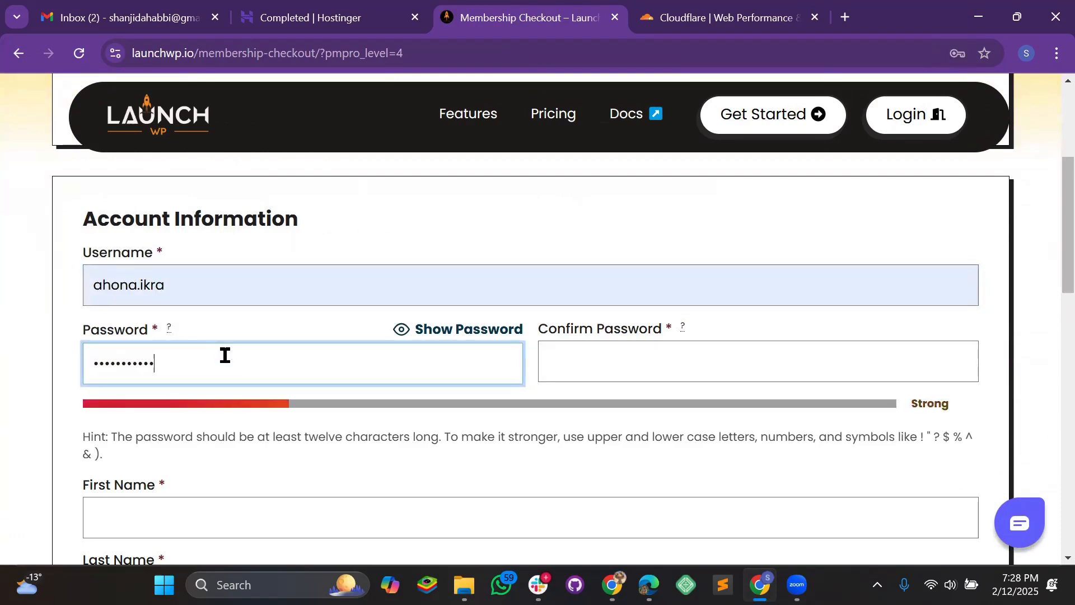
key(Tab)
key(Tab)
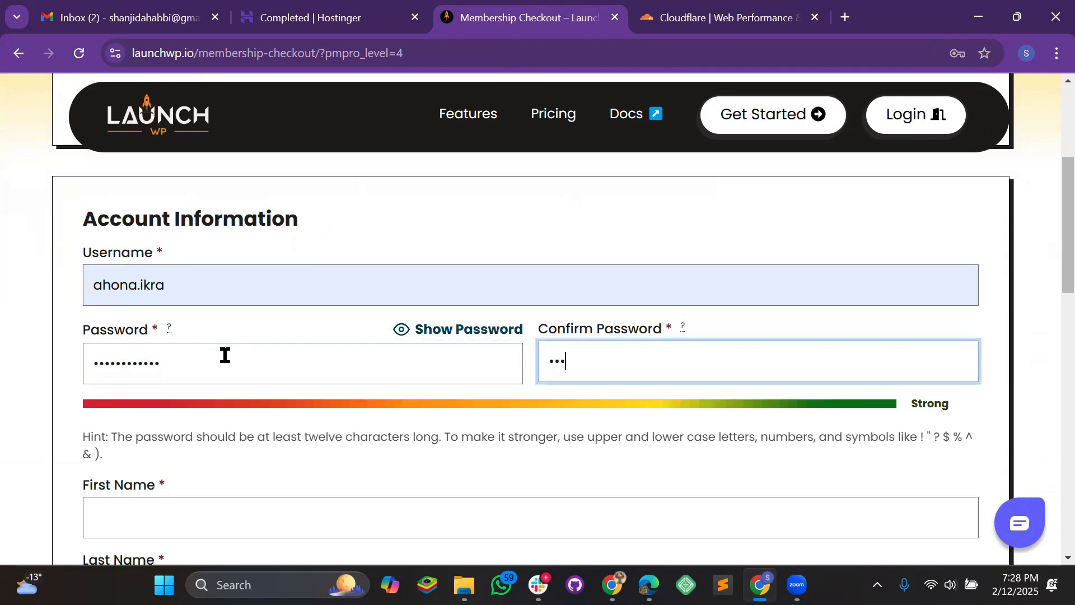
text(••••••••••••)
- Fill in the first and last name from the suggested values
scroll(234, 346, down, 3)
click(157, 344)
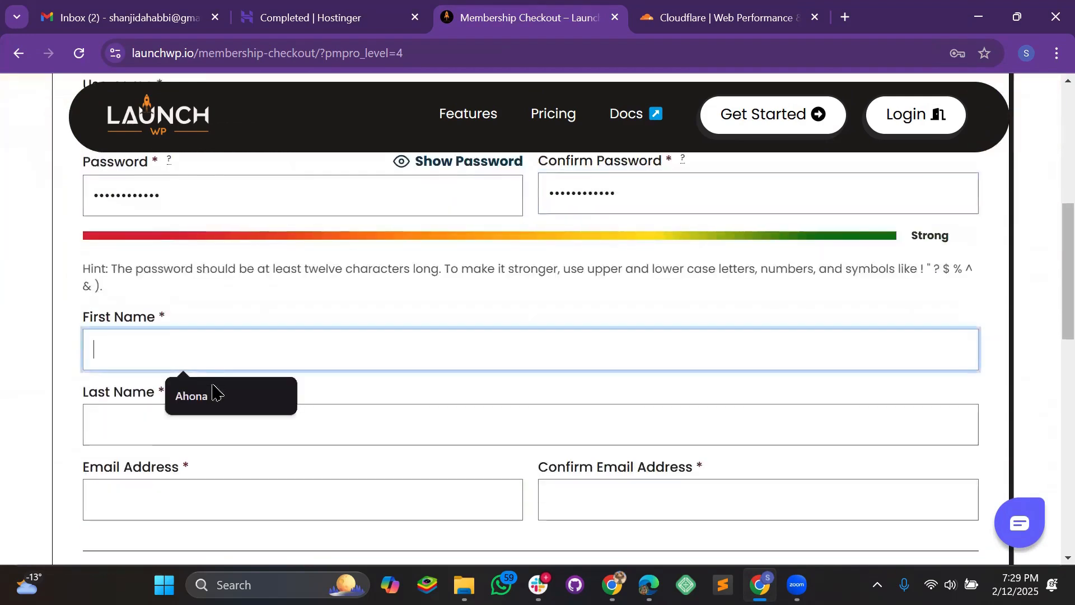
click(212, 392)
click(171, 426)
click(203, 468)
scroll(204, 362, down, 3)
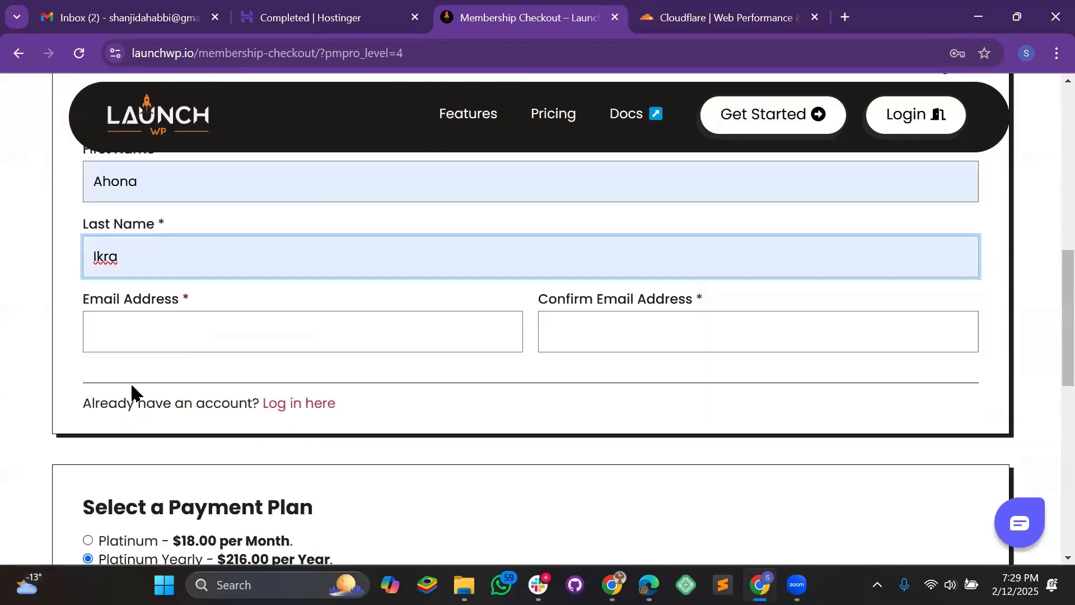
- Enter and confirm the e-mail address, pass the human check, and submit the checkout
click(199, 339)
click(235, 379)
click(611, 336)
click(673, 378)
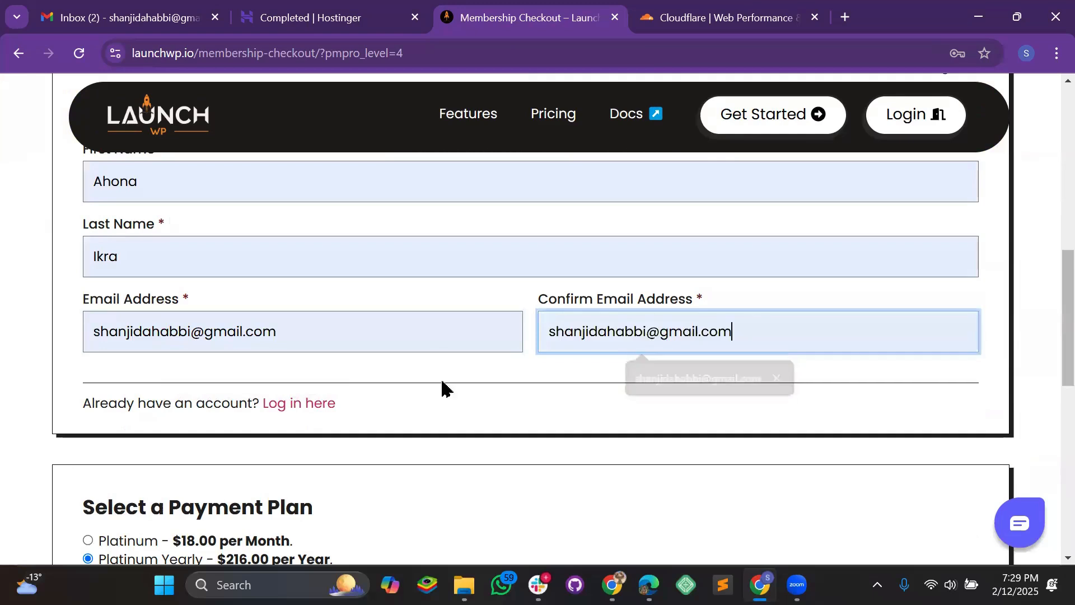
scroll(392, 375, down, 4)
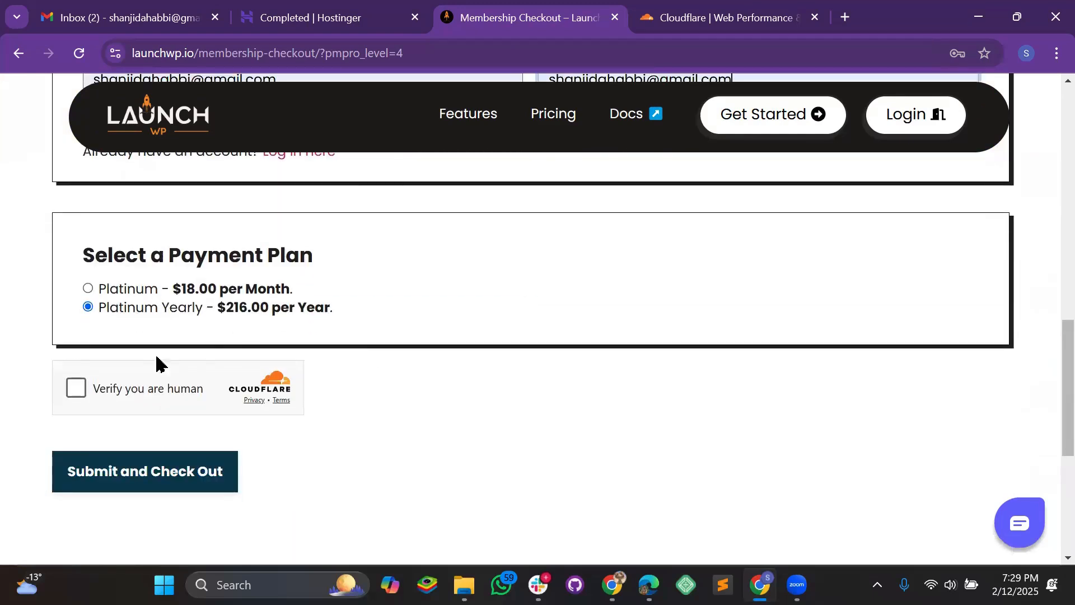
click(77, 389)
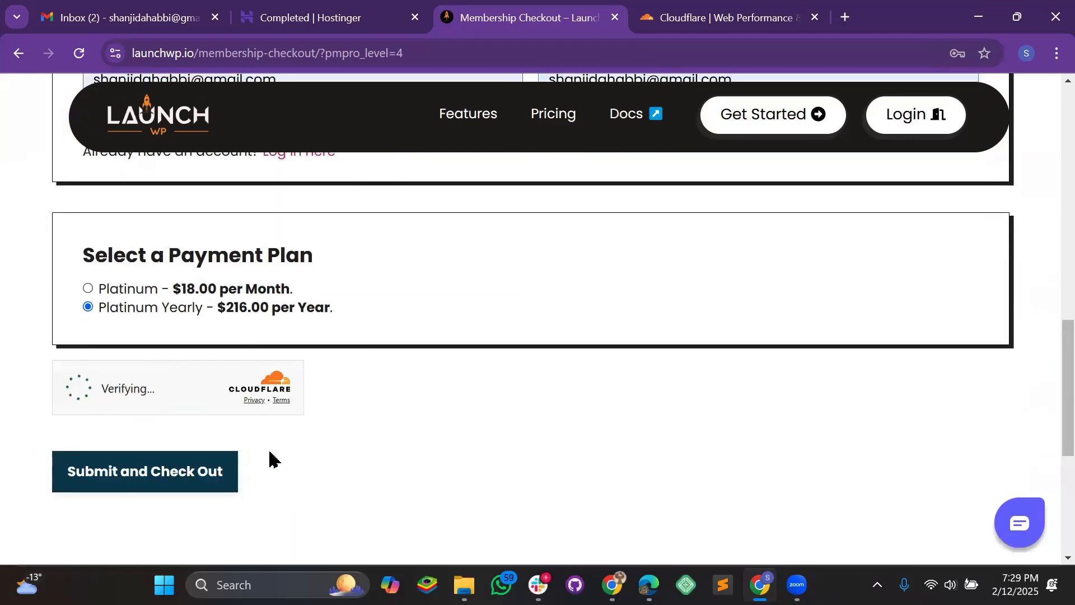
click(106, 486)
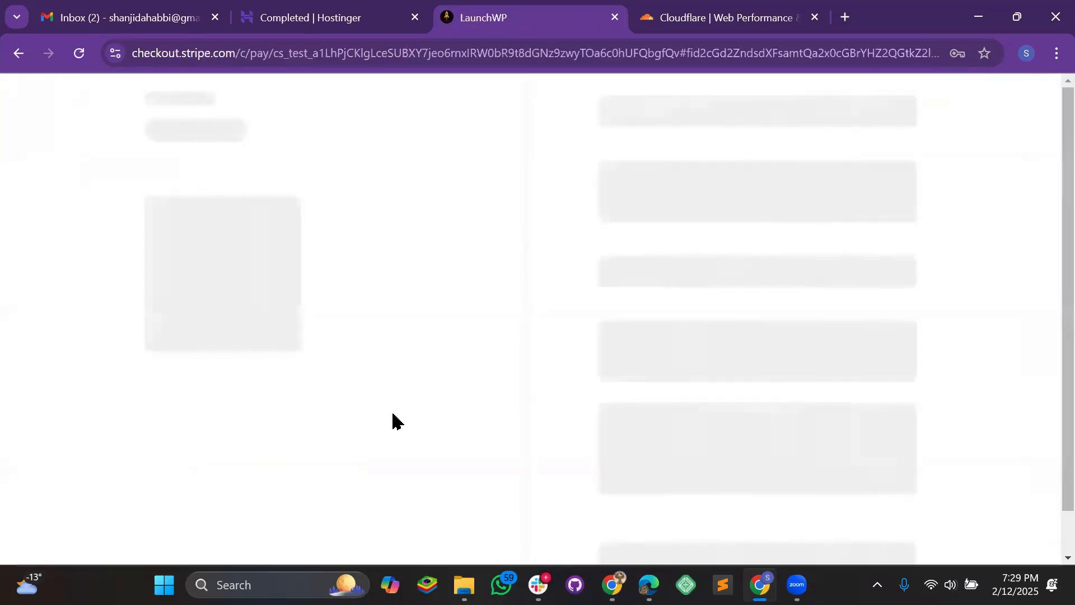
- Enter the card number, cardholder name and postal code, then subscribe for $216.00 yearly
click(678, 231)
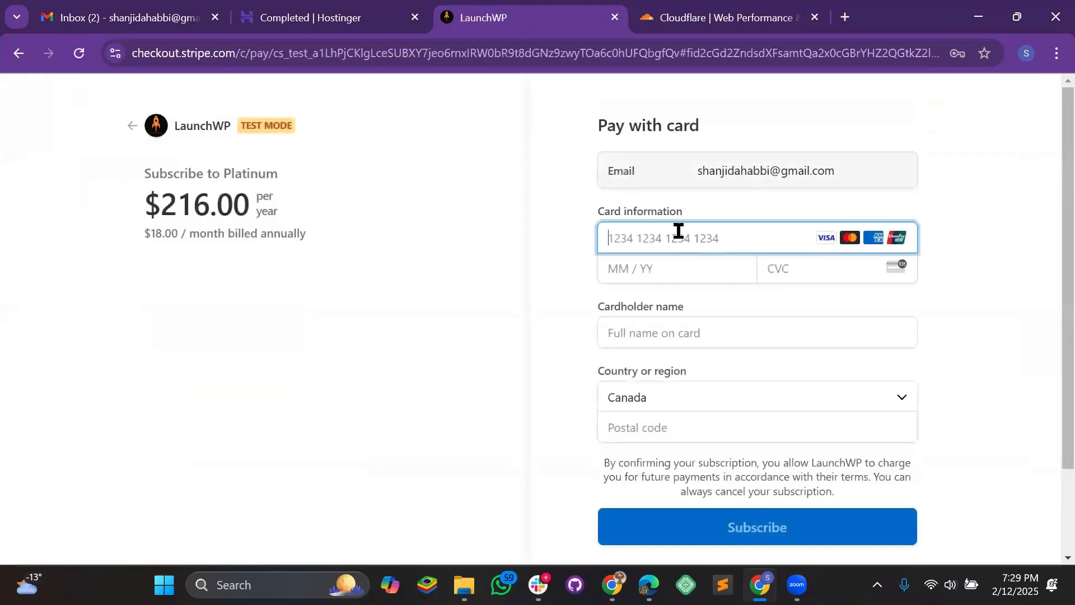
text(42424242424)
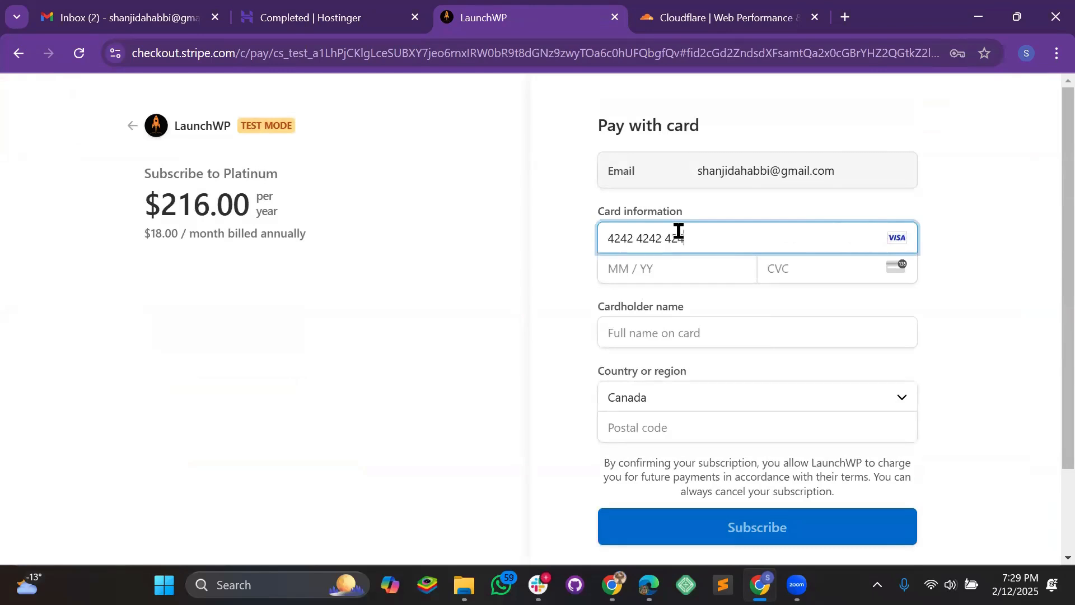
text(2424)
text(04 /)
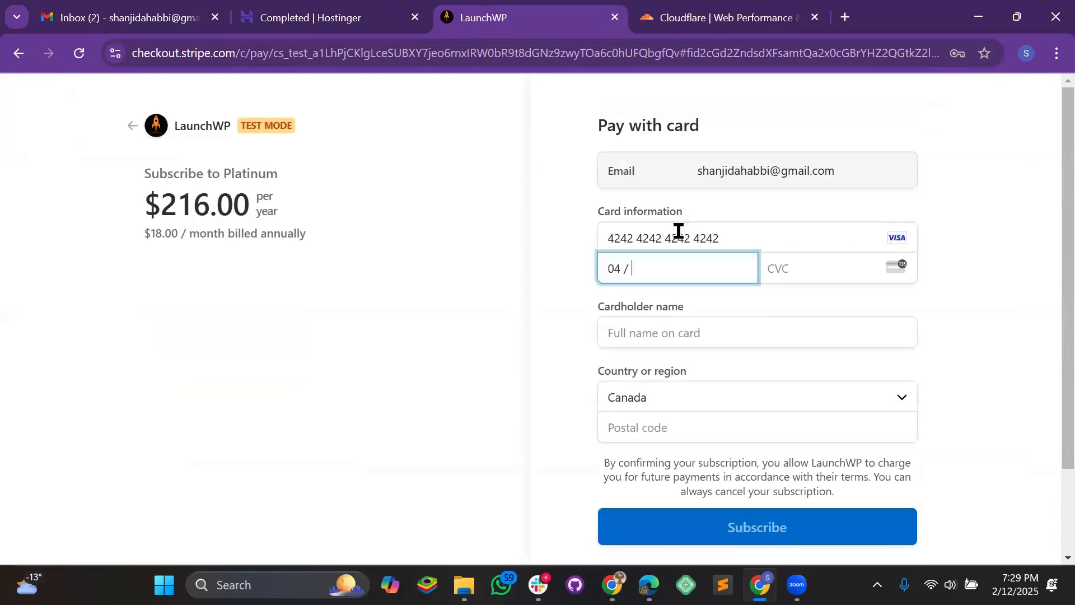
text(44)
key(Tab)
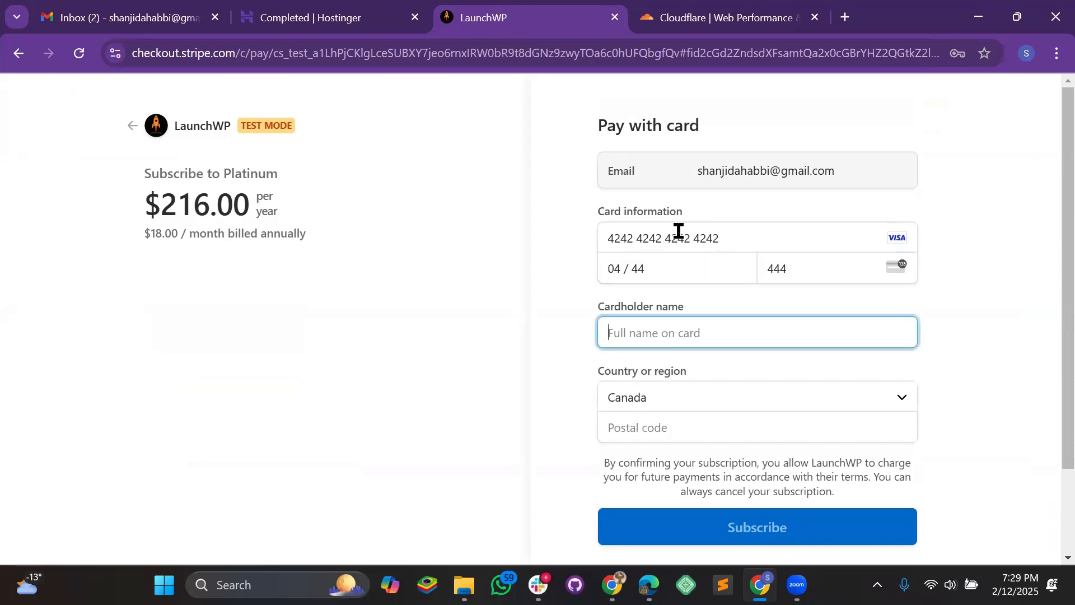
text(Ahona)
key(Down)
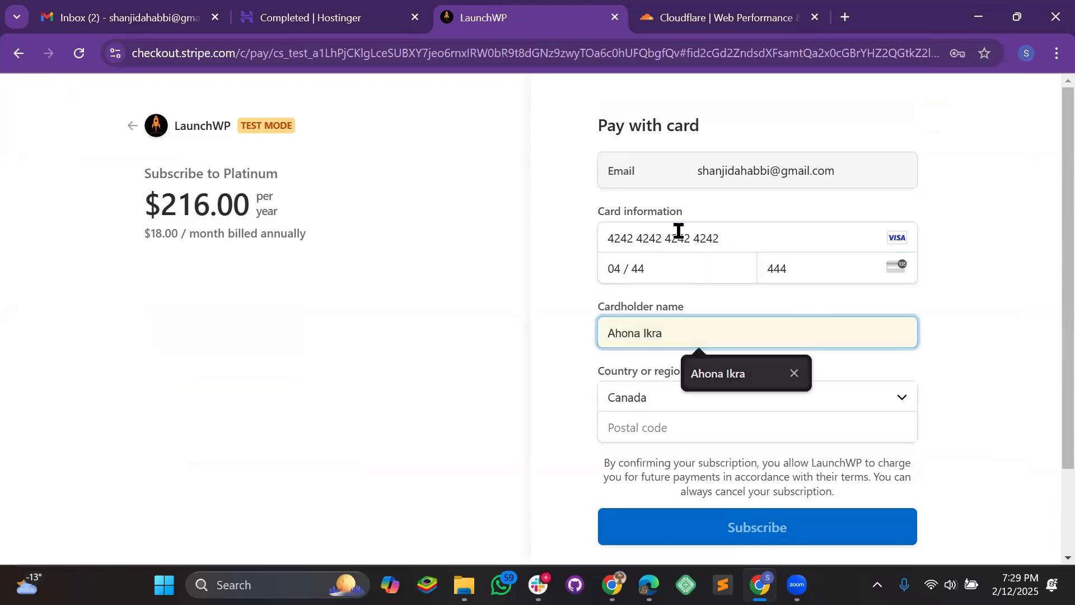
key(Return)
scroll(708, 263, down, 2)
click(682, 334)
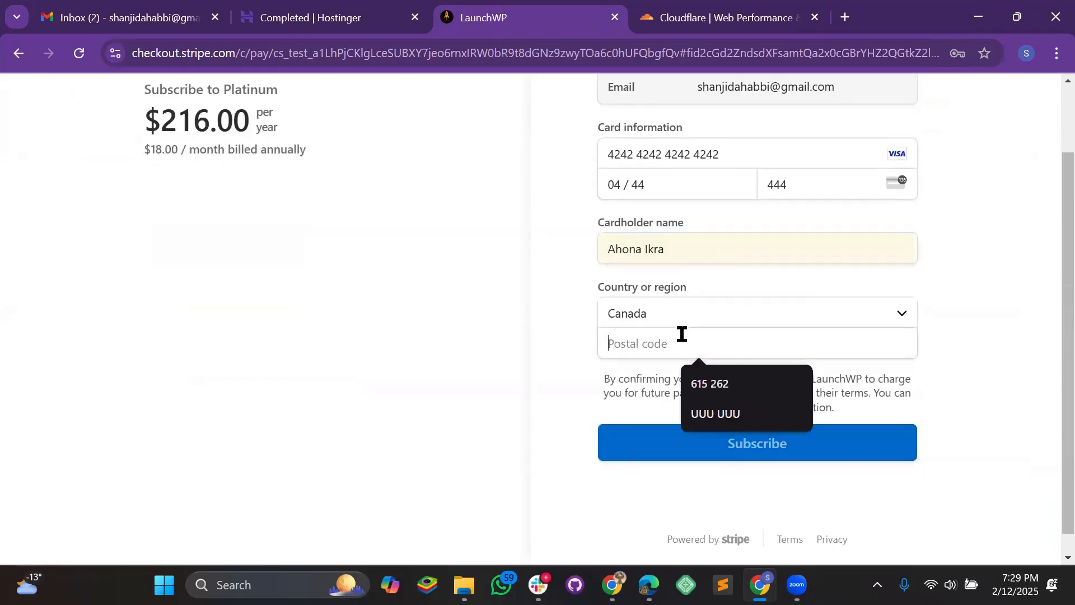
text(DDD DDD)
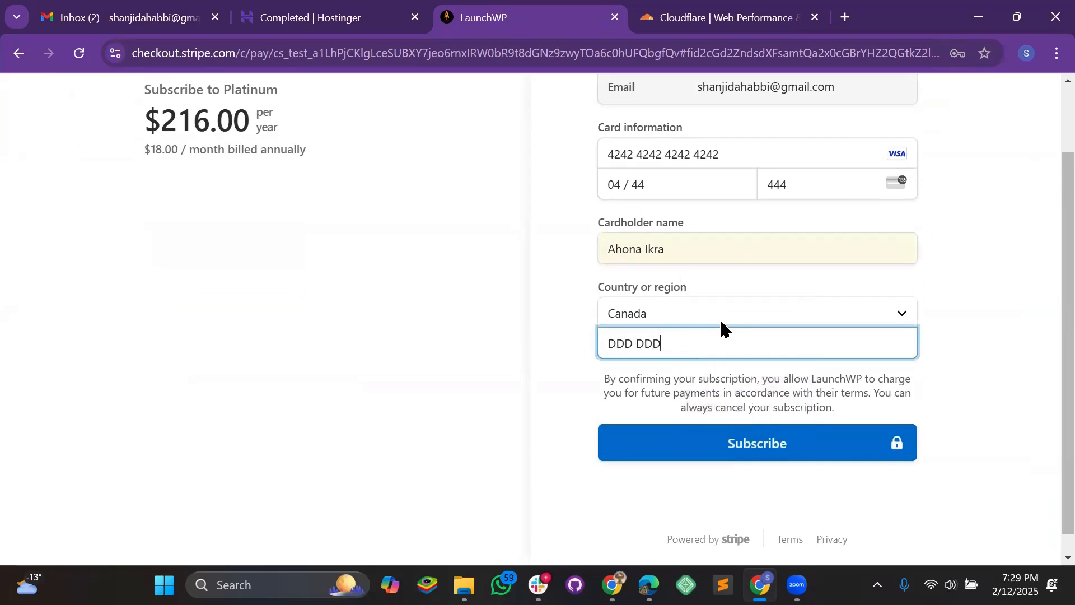
click(773, 443)
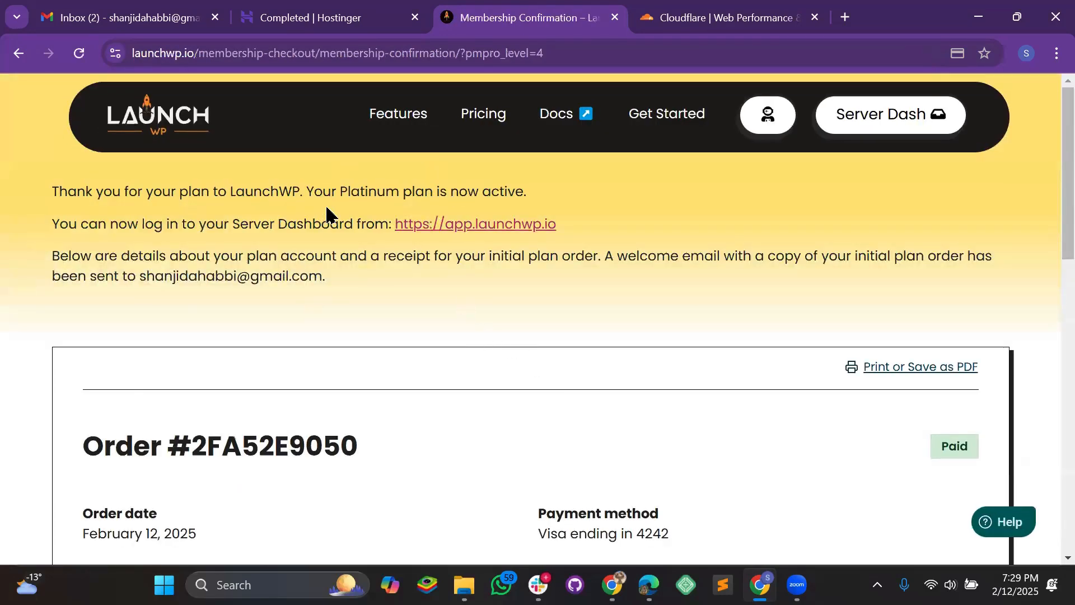
- Go from the payment confirmation to the Platinum Yearly plan account's Server Dashboard section
scroll(415, 314, down, 5)
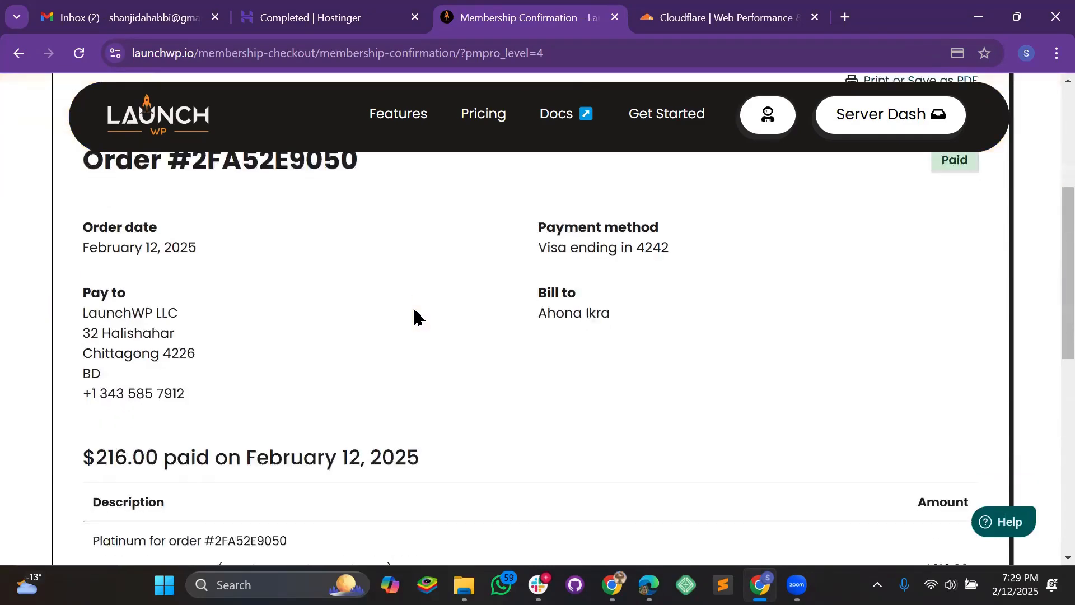
scroll(415, 314, down, 7)
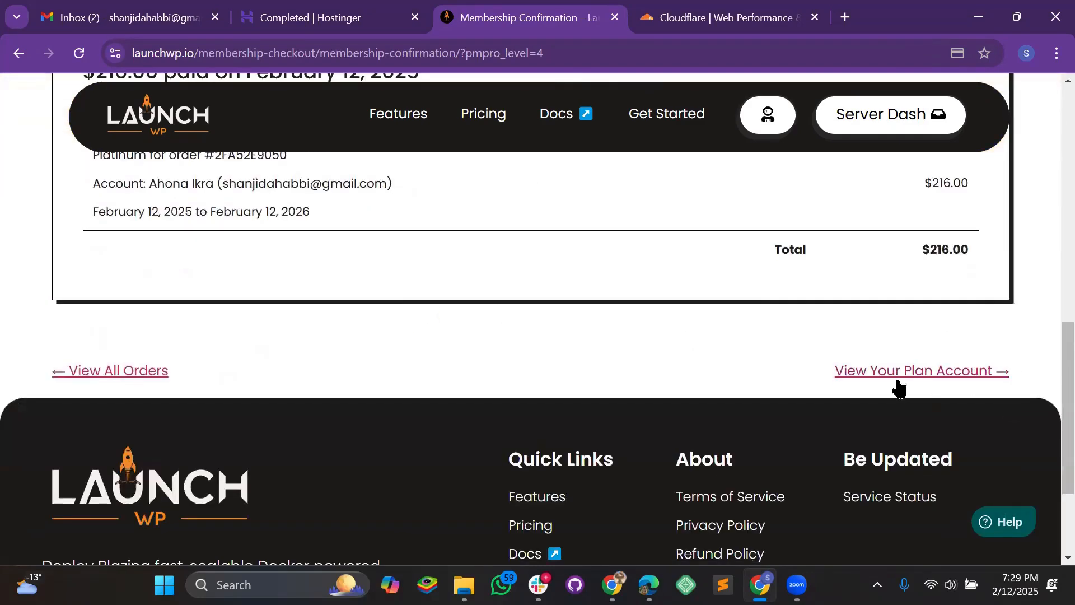
click(939, 371)
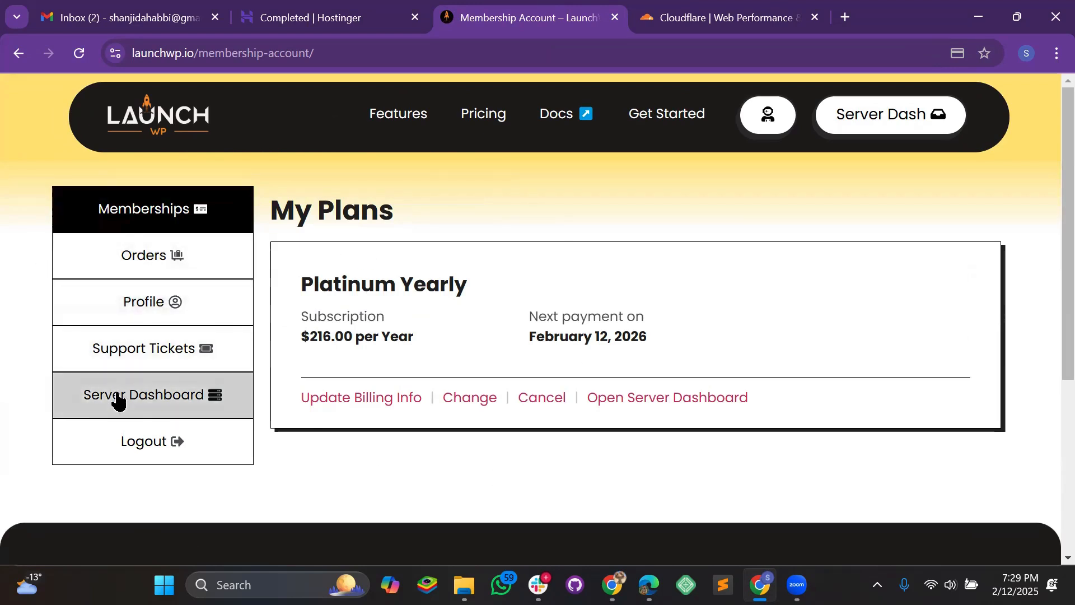
click(148, 403)
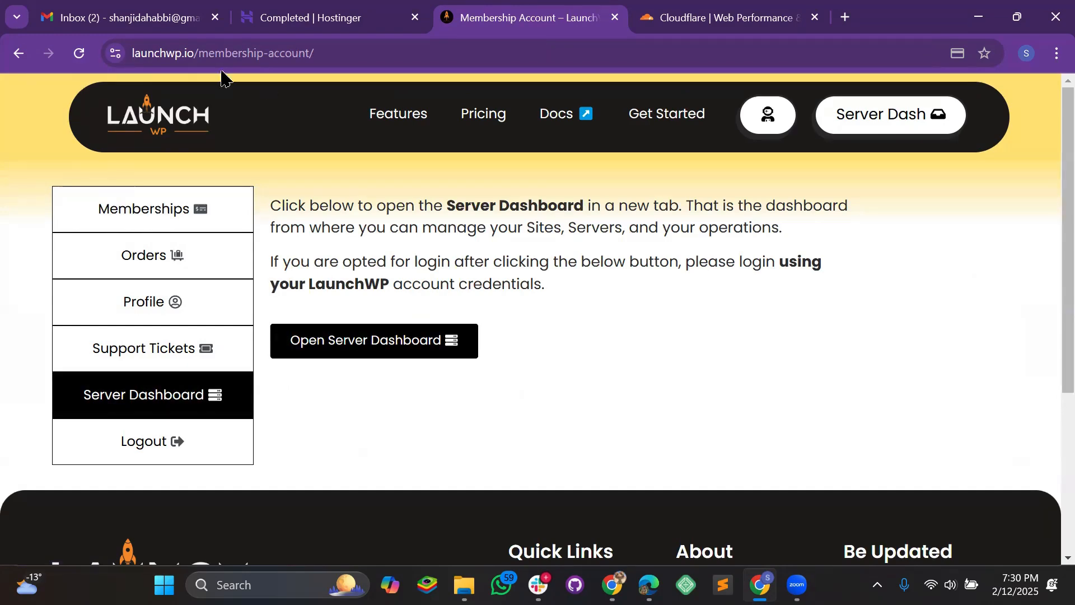
- Open the server dashboard sign-in and fill in the saved username and the account password
click(424, 341)
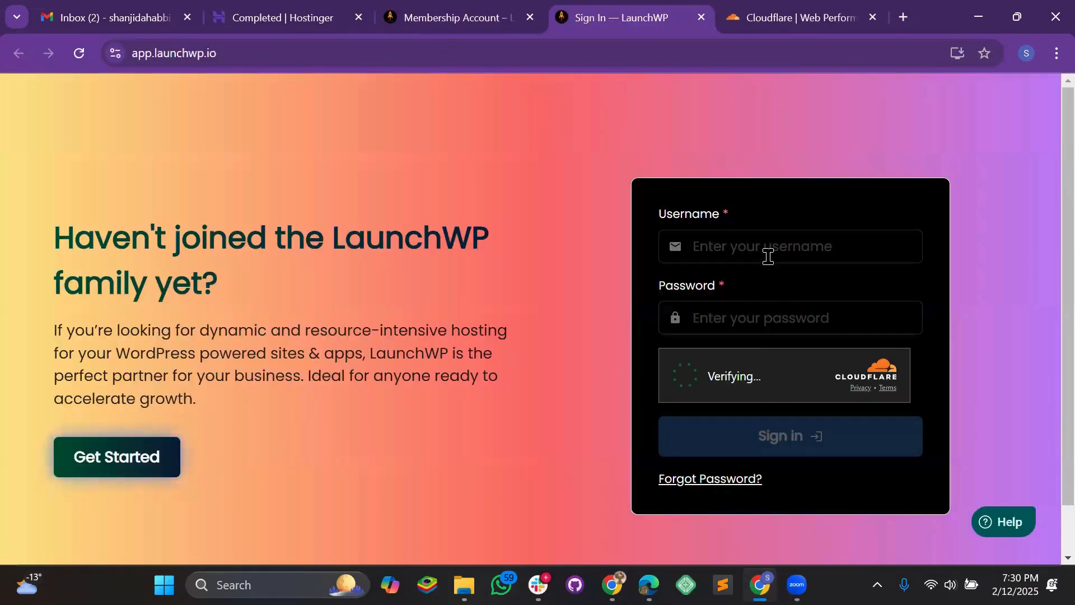
click(768, 257)
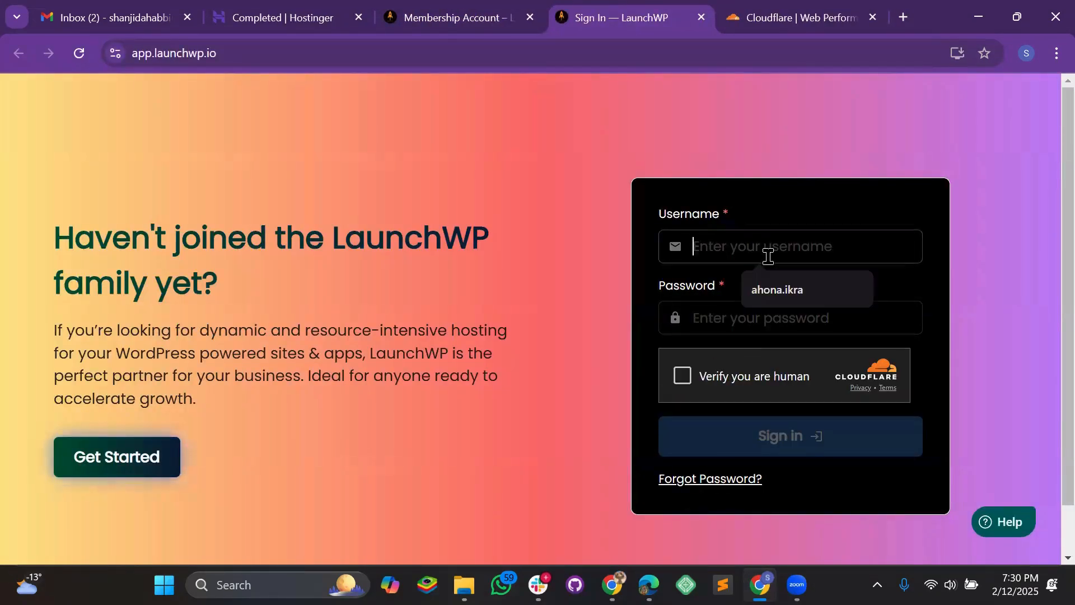
key(Down)
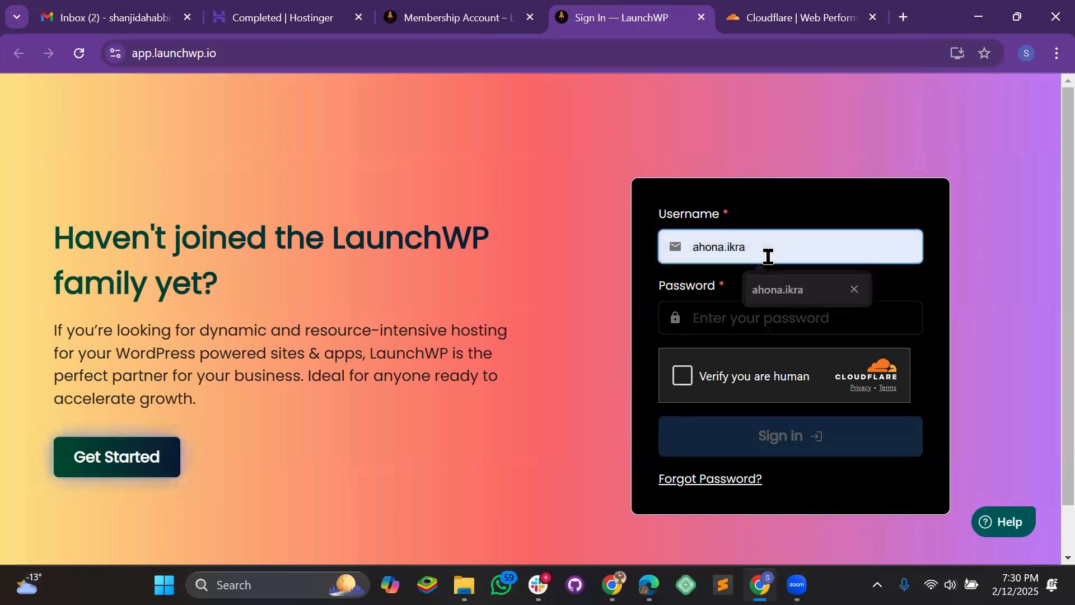
key(Return)
key(Tab)
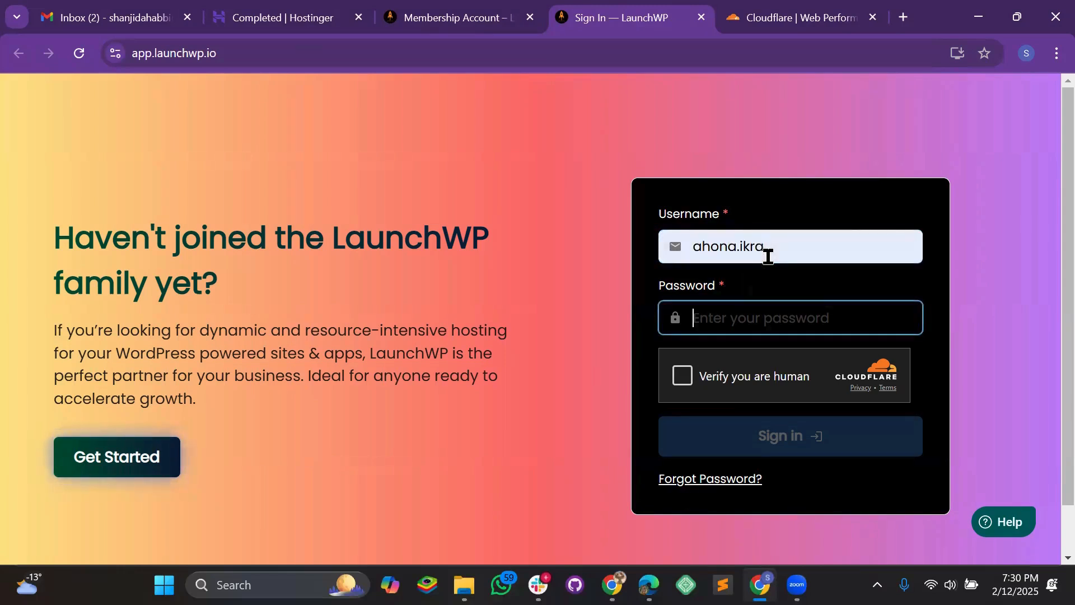
text(****)
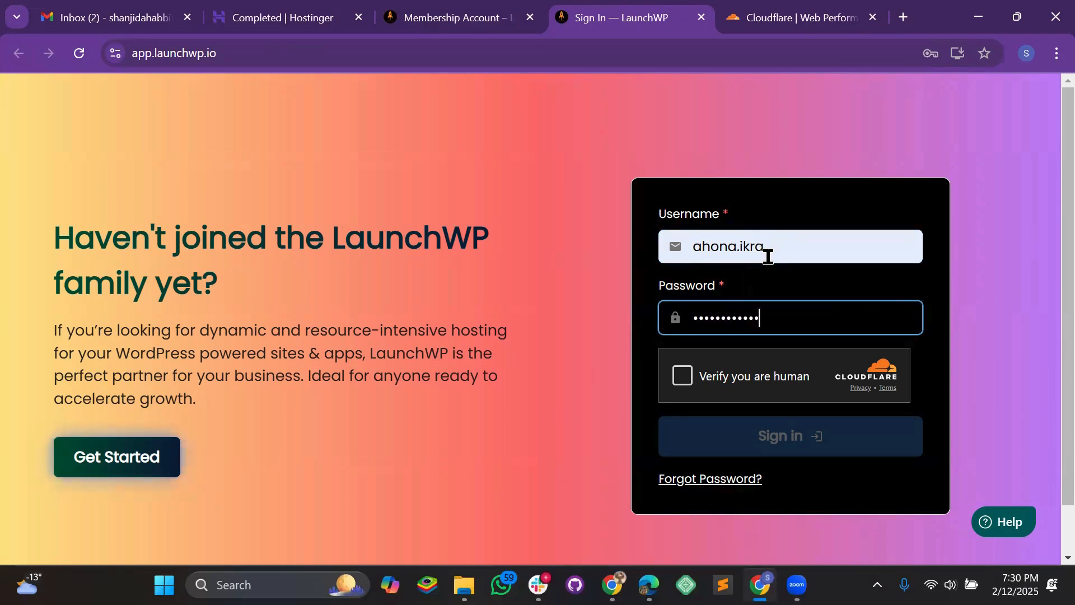
- Pass the Cloudflare human verification and sign in to the LaunchWP account
click(684, 381)
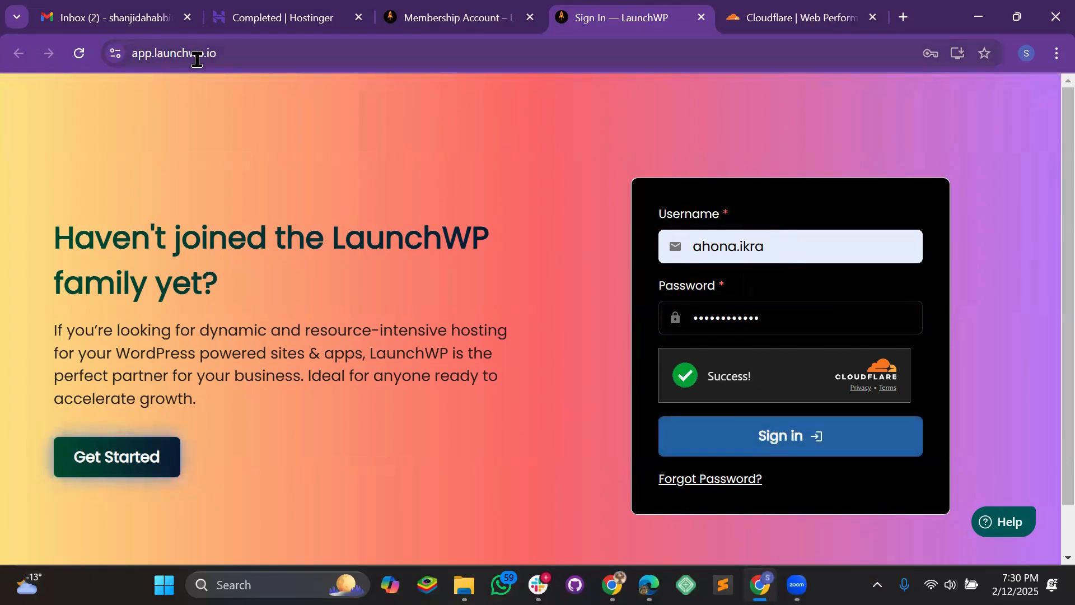
click(441, 25)
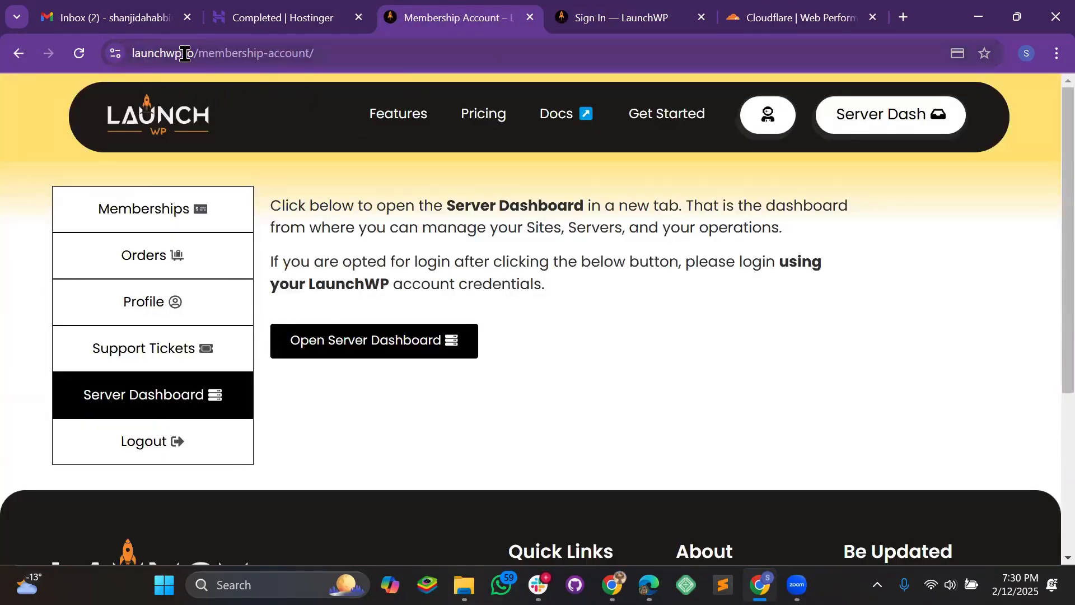
click(602, 20)
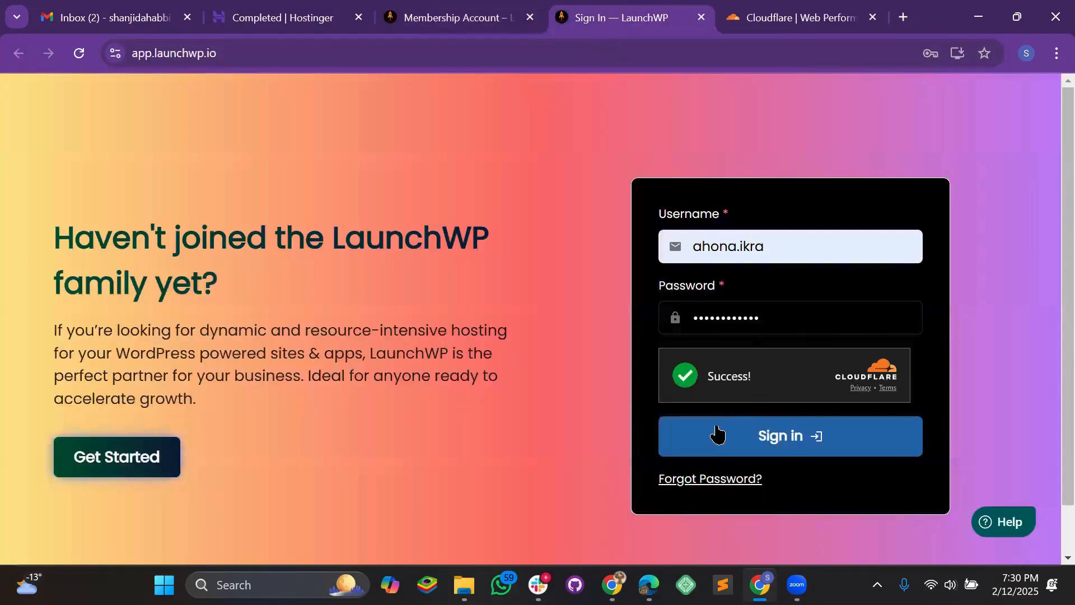
click(817, 435)
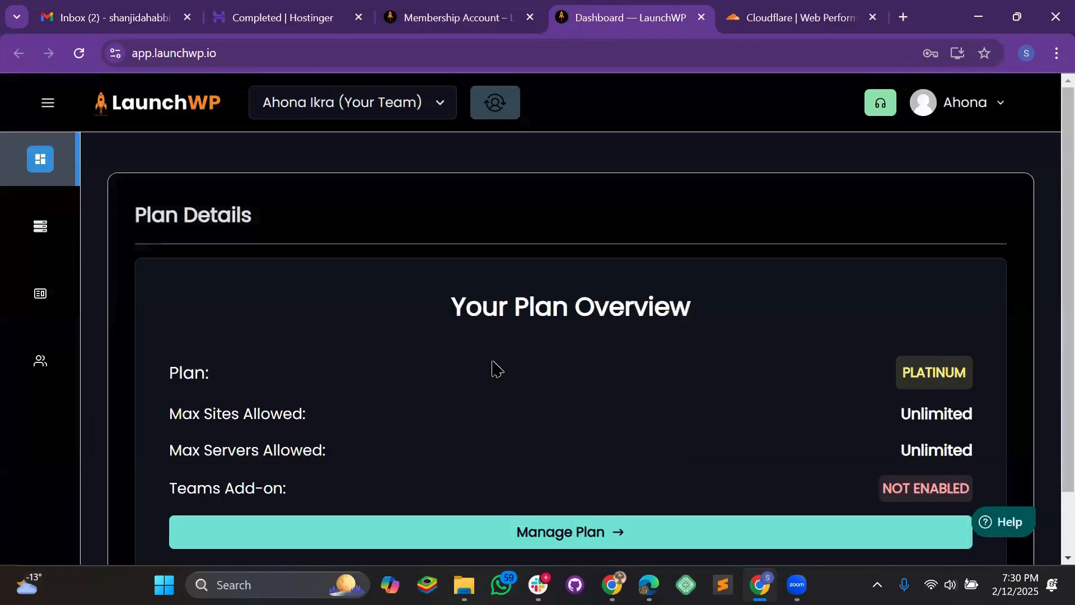
- Open the Servers list from the navigation sidebar
scroll(503, 354, down, 1)
scroll(272, 314, up, 1)
click(38, 228)
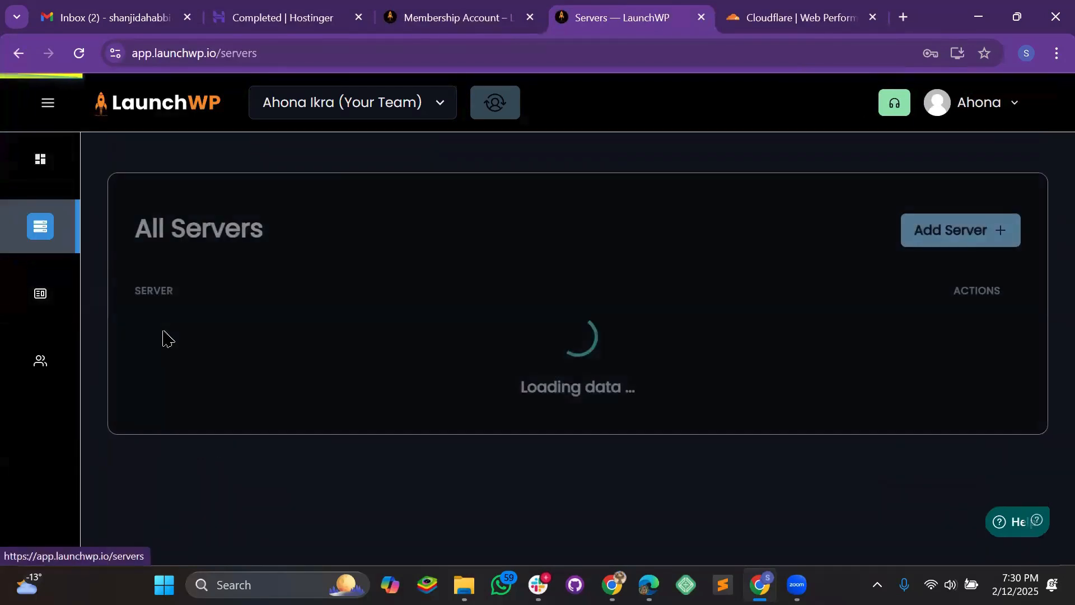
click(45, 105)
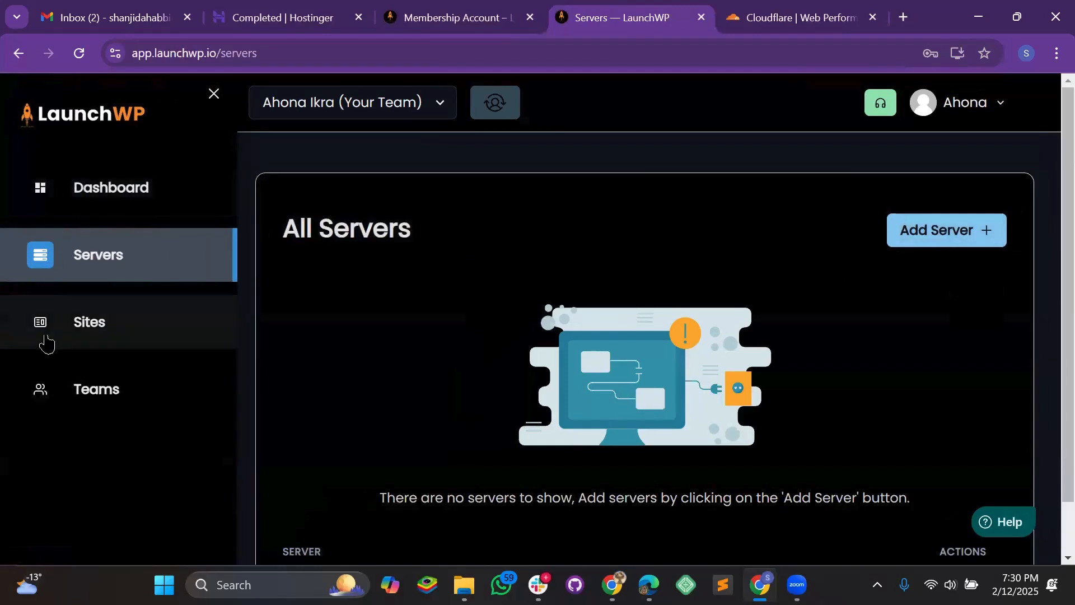
click(213, 96)
click(48, 106)
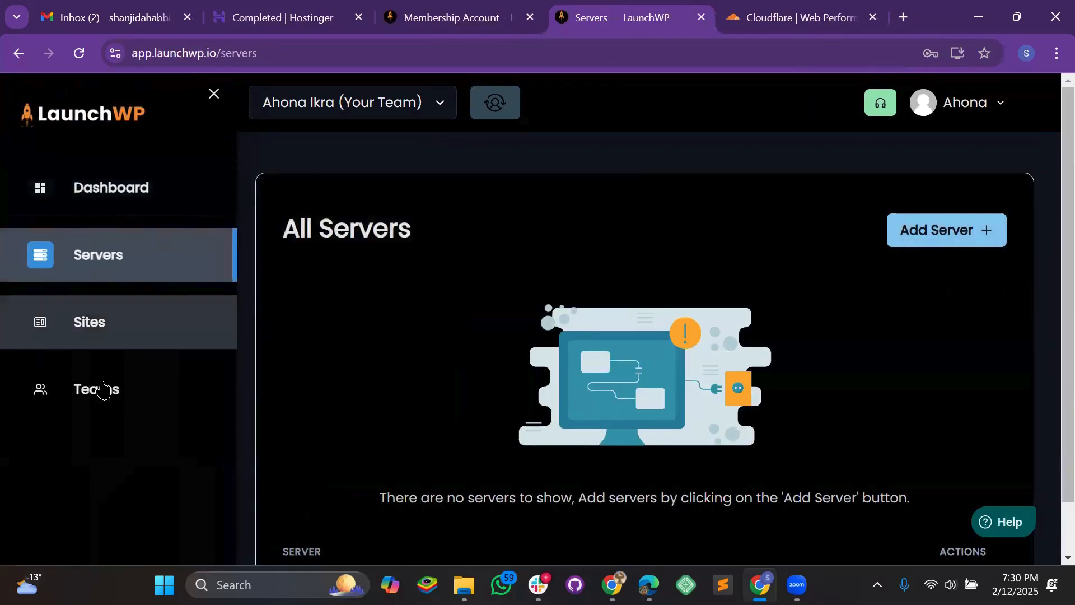
click(212, 96)
- Start adding a new server, with the provider name filled from the saved suggestion
click(965, 230)
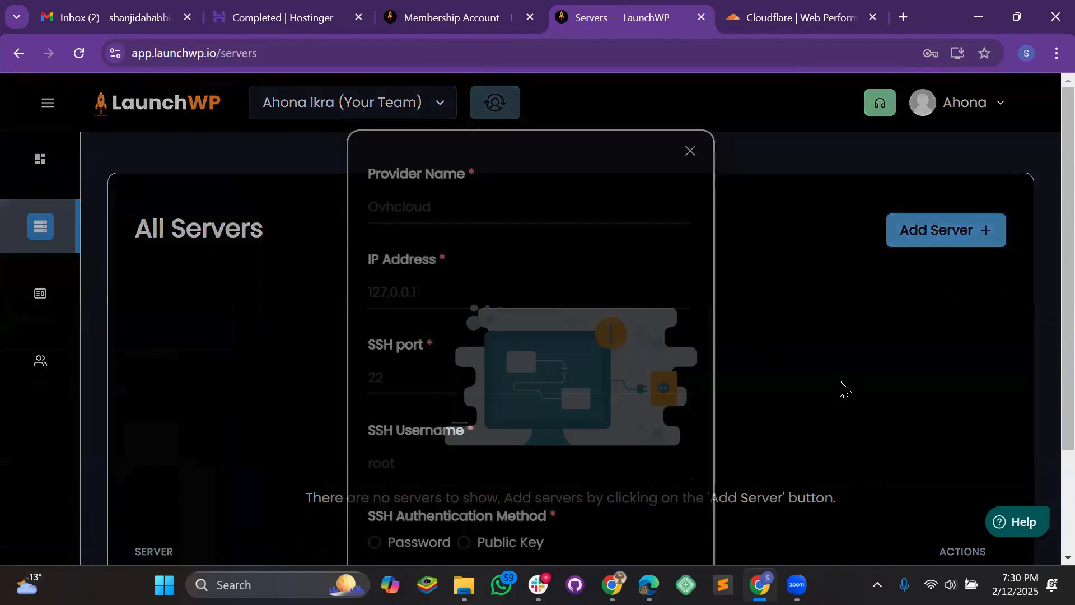
click(445, 206)
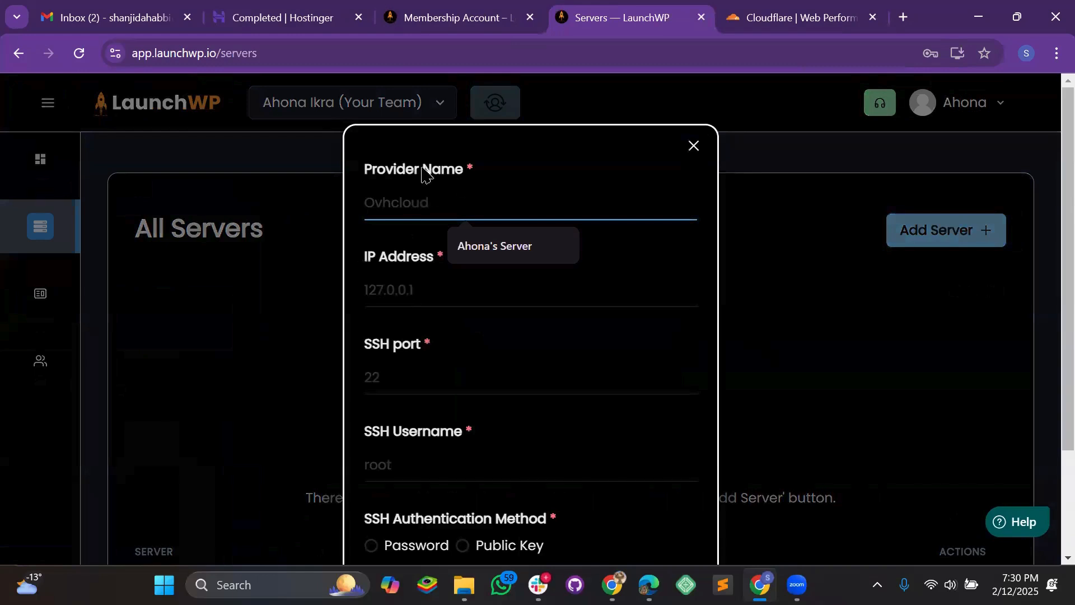
key(Return)
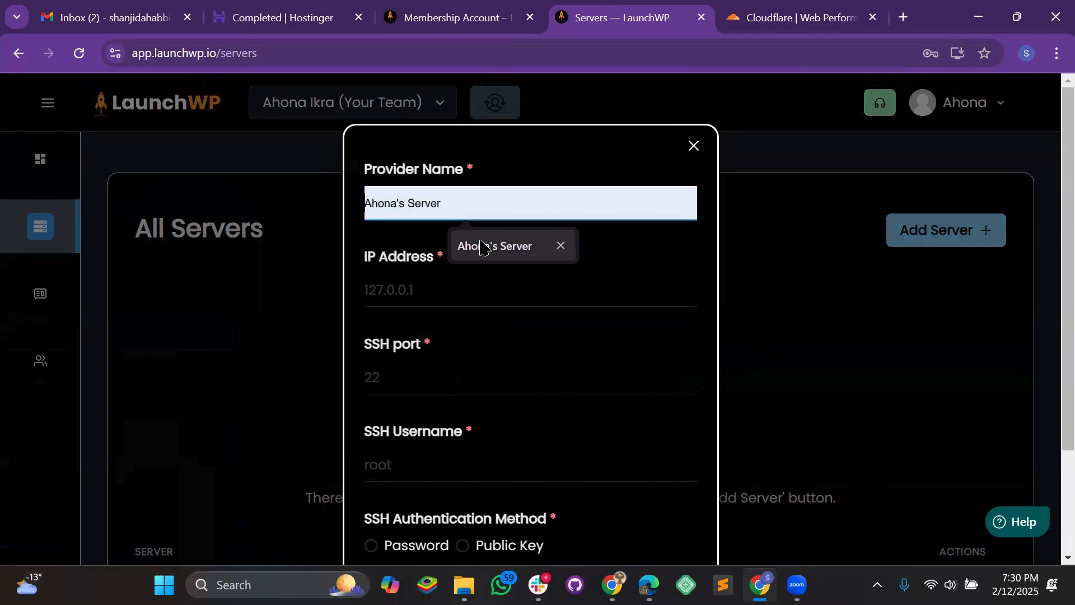
click(469, 261)
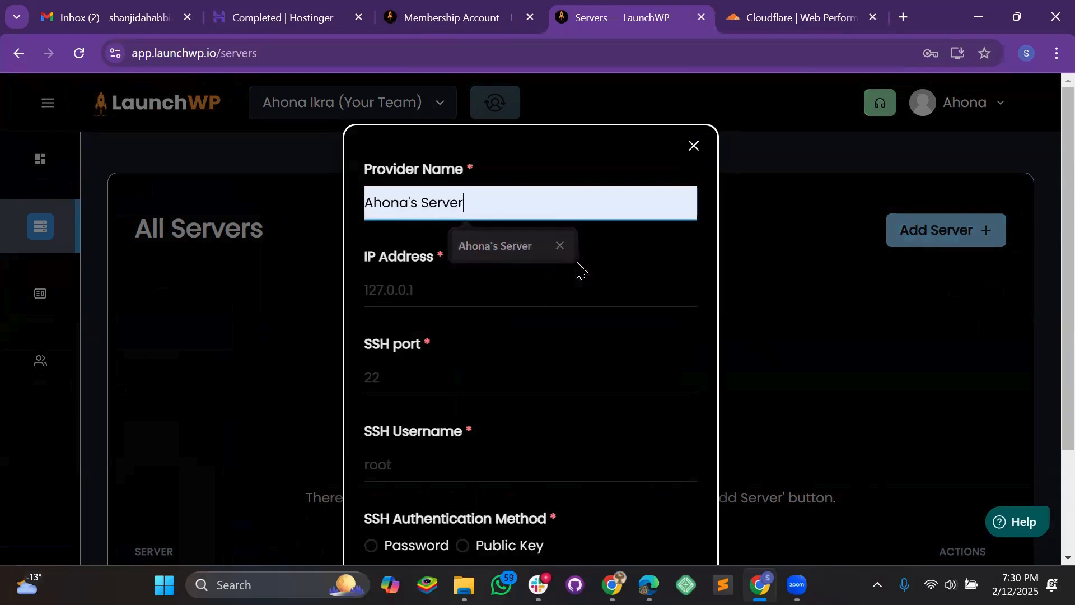
scroll(520, 278, down, 2)
scroll(443, 214, up, 2)
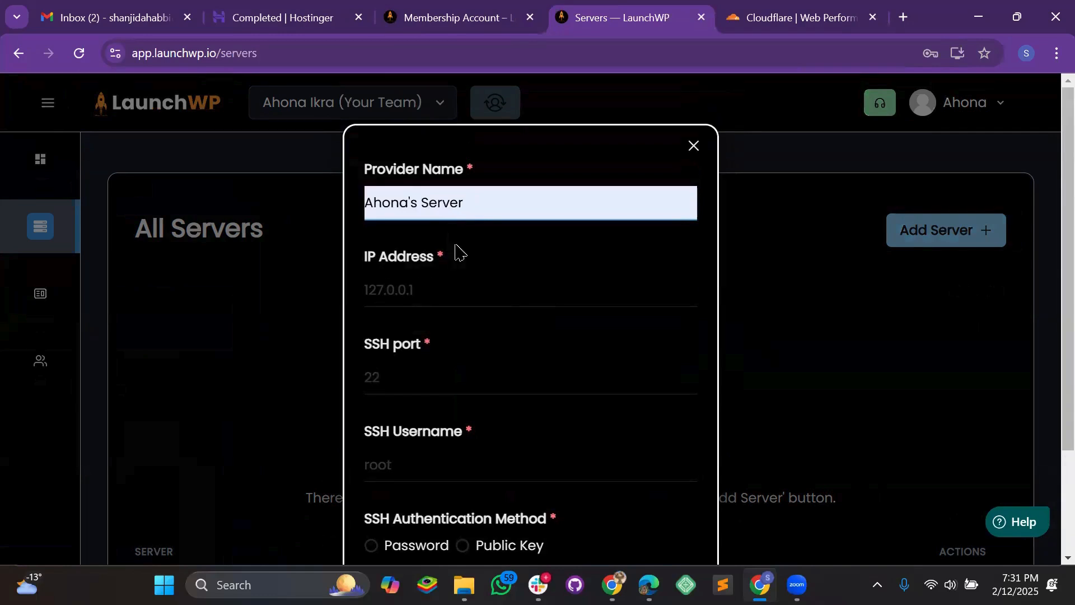
- Open Hostinger's VPS management overview, skipping the VPS needs survey
click(287, 21)
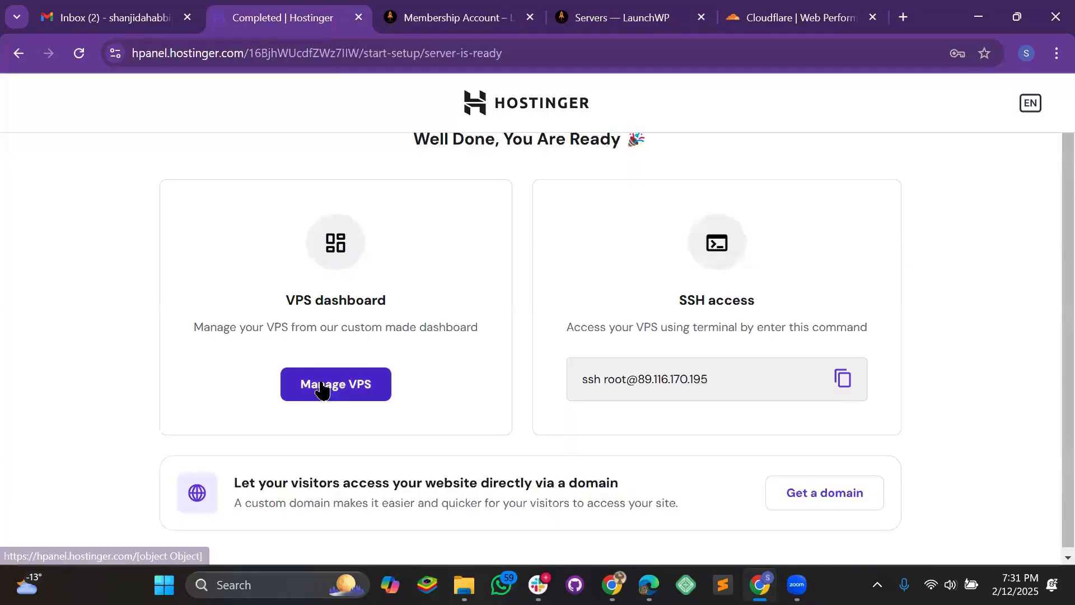
click(379, 390)
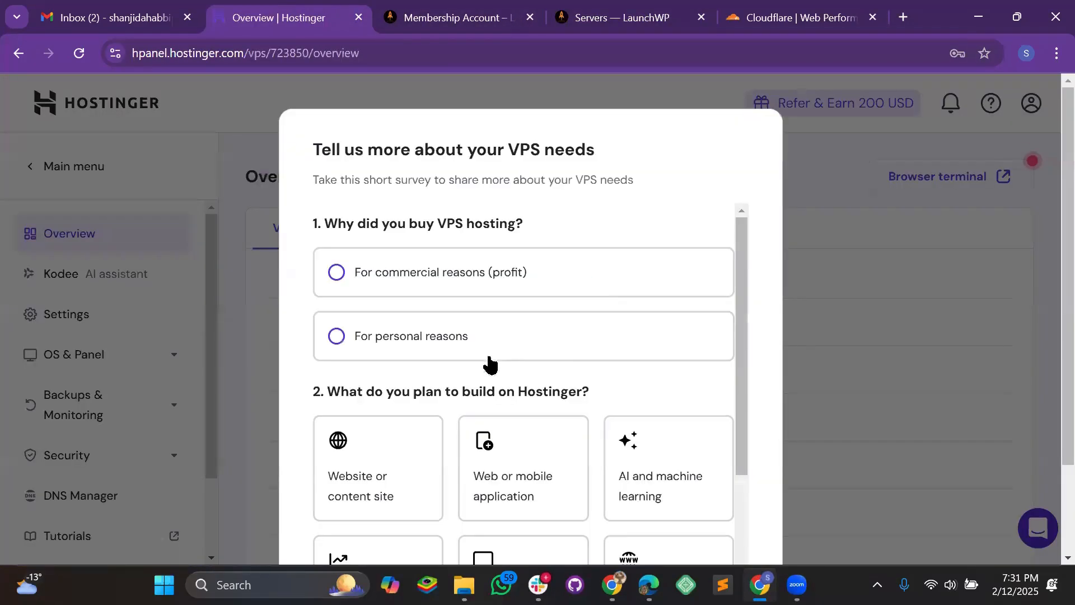
scroll(701, 312, down, 5)
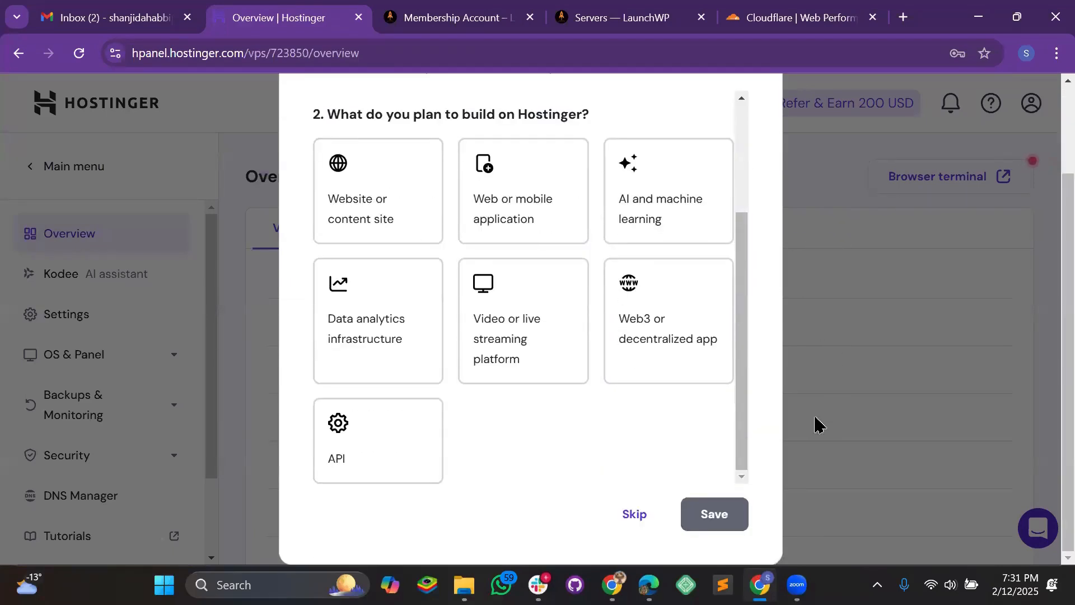
key(ctrl+minus)
key(ctrl+minus)
key(ctrl+minus)
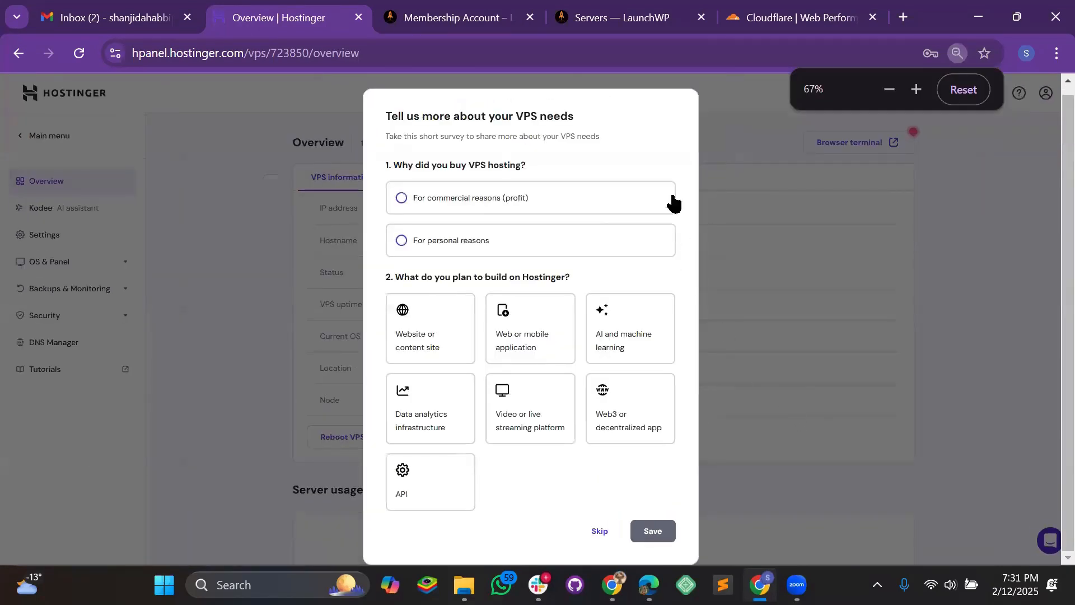
key(ctrl+minus)
key(ctrl+minus)
click(569, 419)
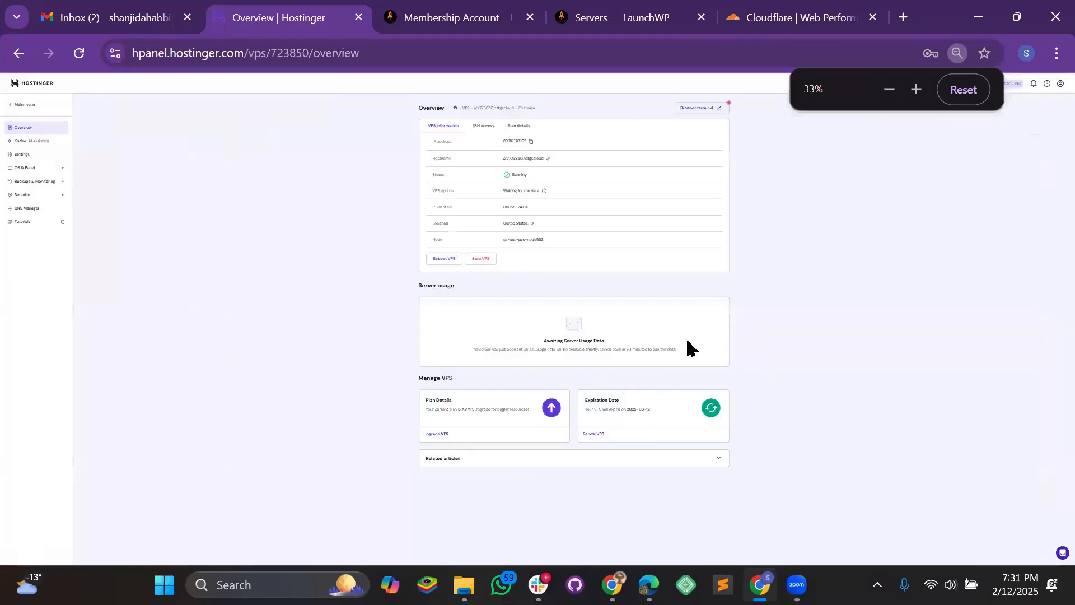
key(ctrl+plus)
key(ctrl+plus)
click(962, 89)
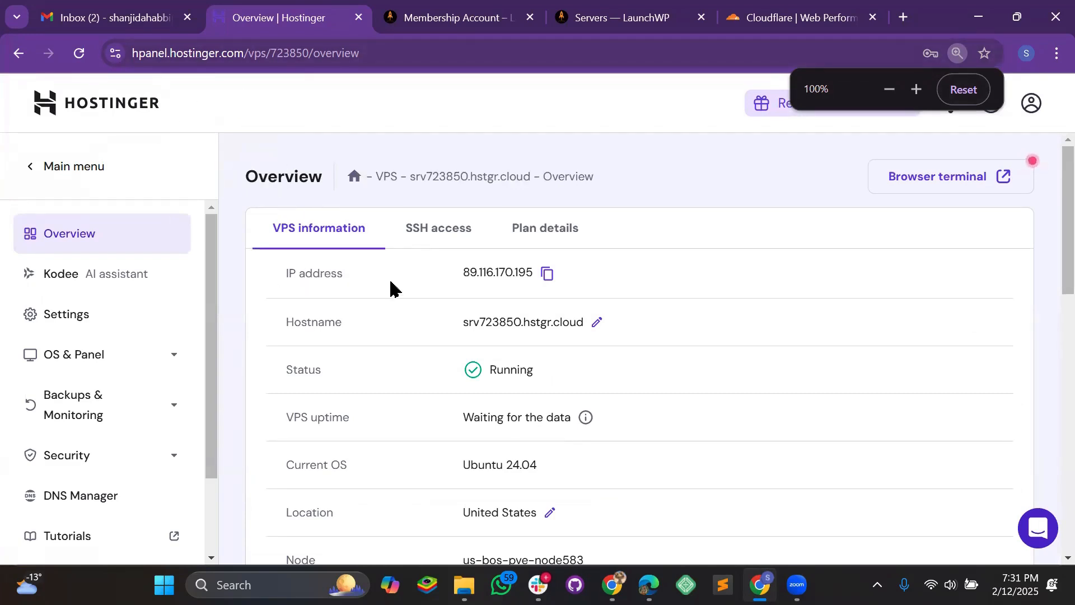
- Copy the VPS IP 89.116.170.195 into LaunchWP's IP Address field
click(549, 277)
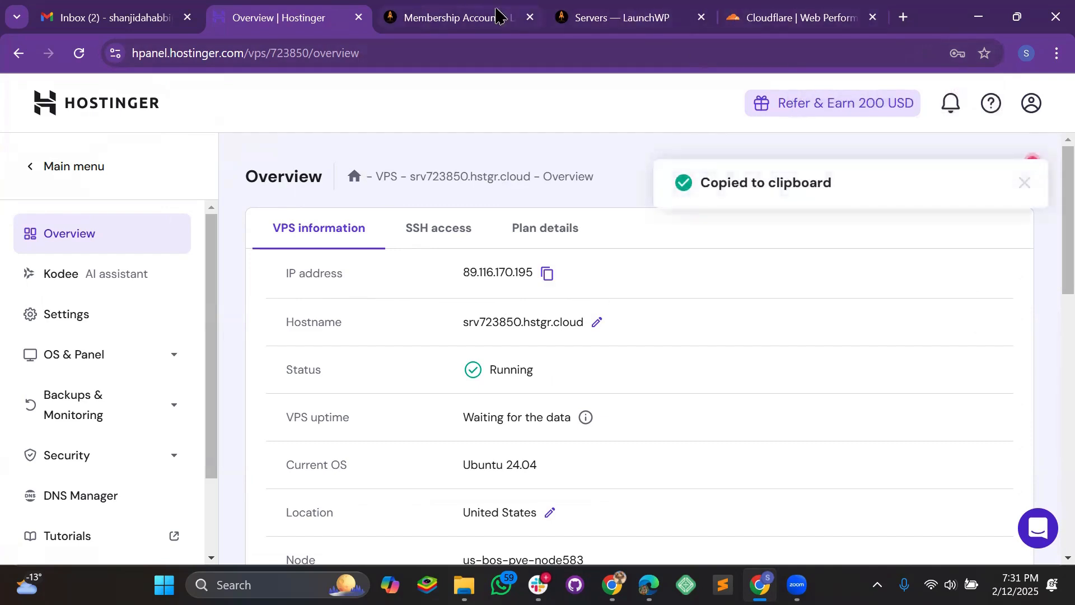
click(621, 17)
click(468, 305)
key(ctrl+v)
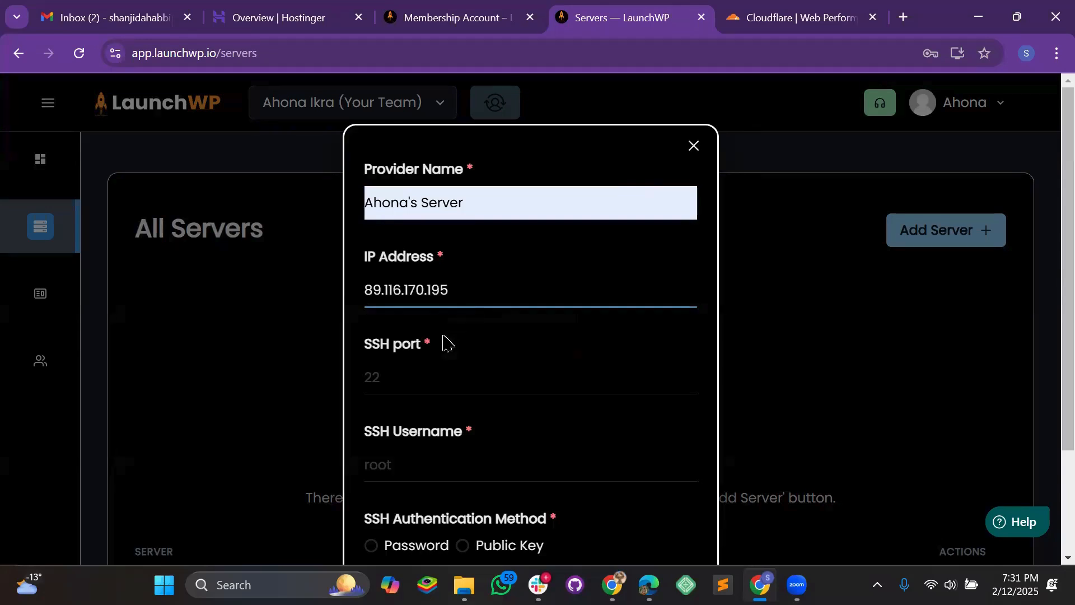
- Enter 22 as the SSH port in the new-server form
click(276, 19)
scroll(545, 338, down, 1)
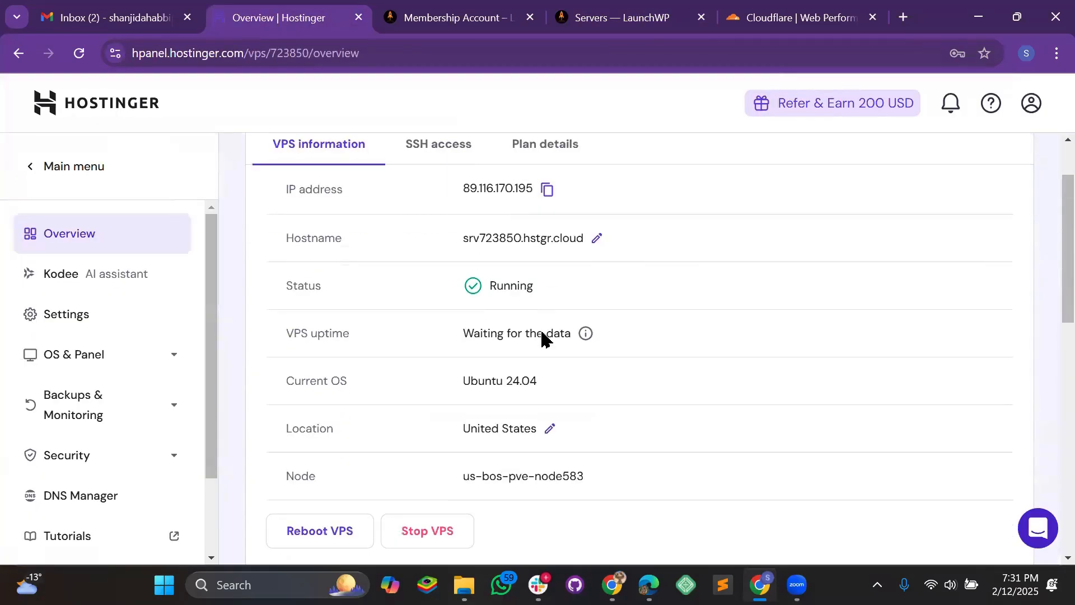
scroll(495, 209, down, 2)
scroll(557, 336, up, 3)
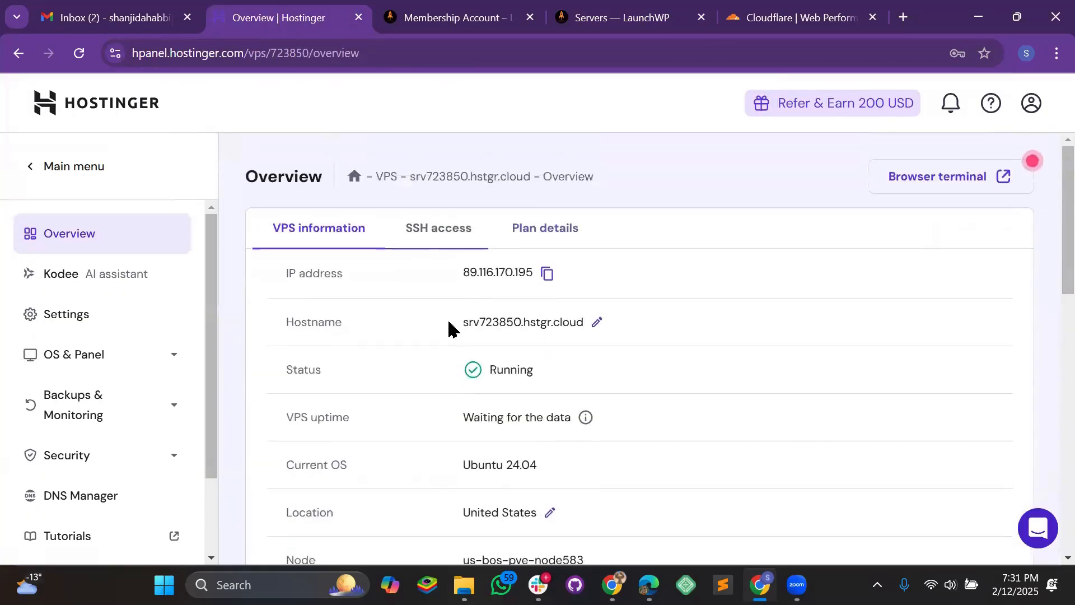
click(612, 20)
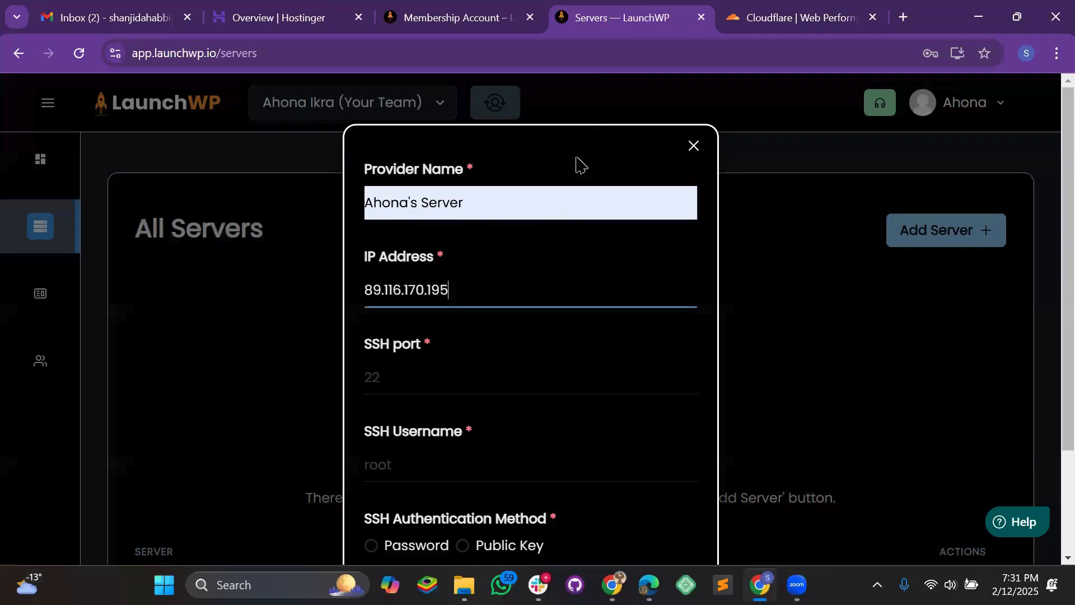
click(409, 374)
text(22)
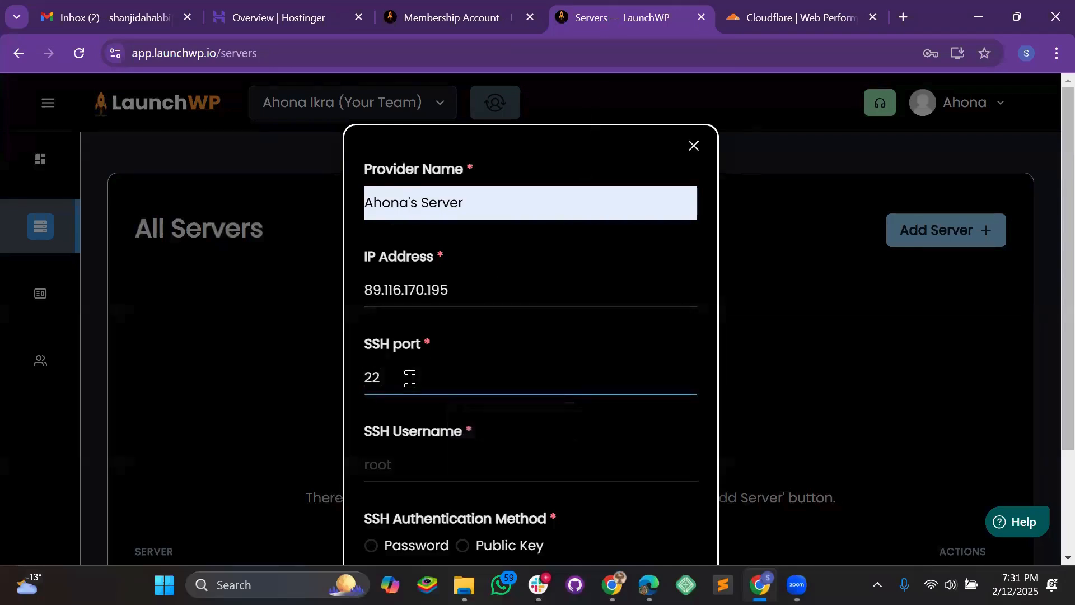
scroll(409, 376, down, 1)
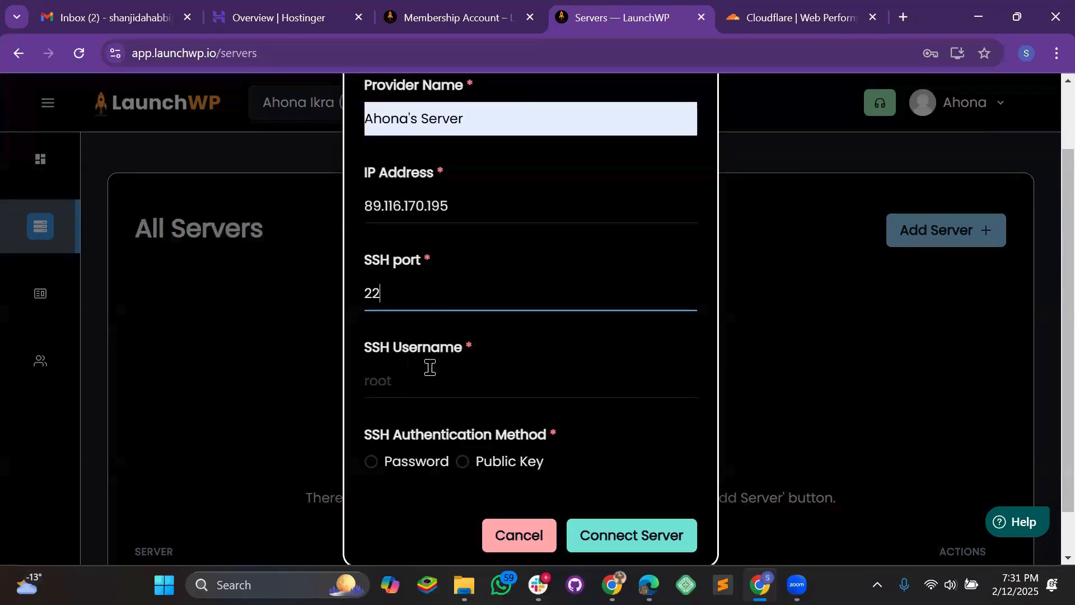
click(338, 17)
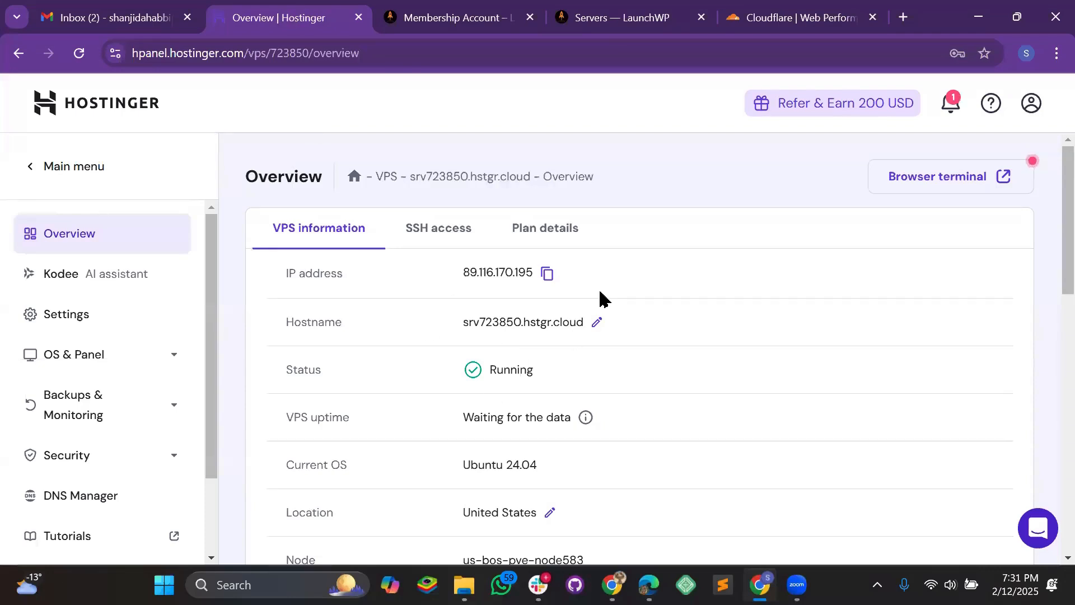
- Show the VPS's SSH access details: username root, port 22, IP 89.116.170.195
click(611, 23)
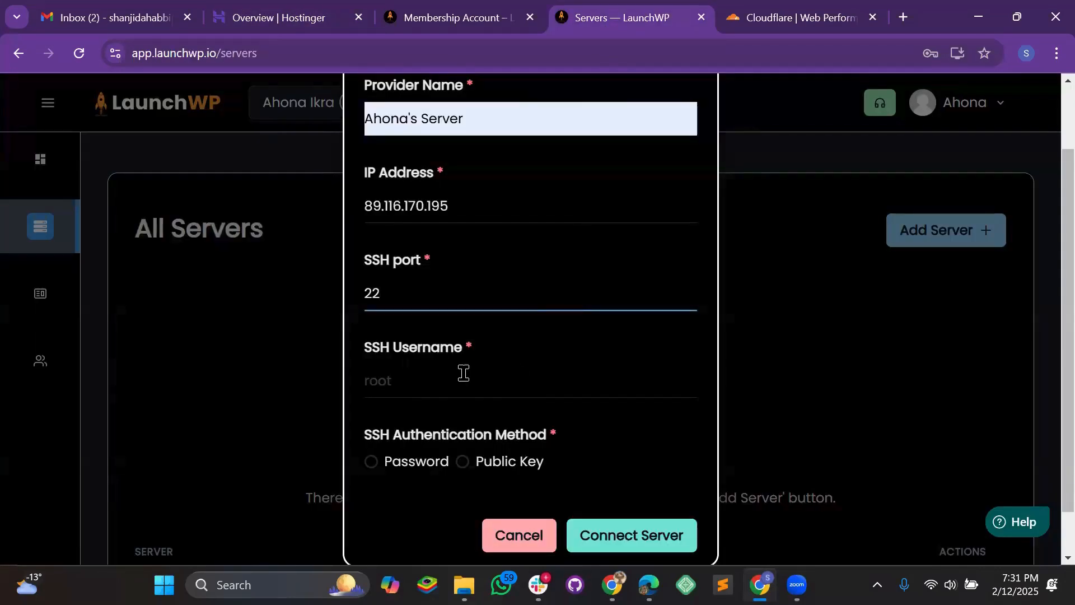
click(280, 17)
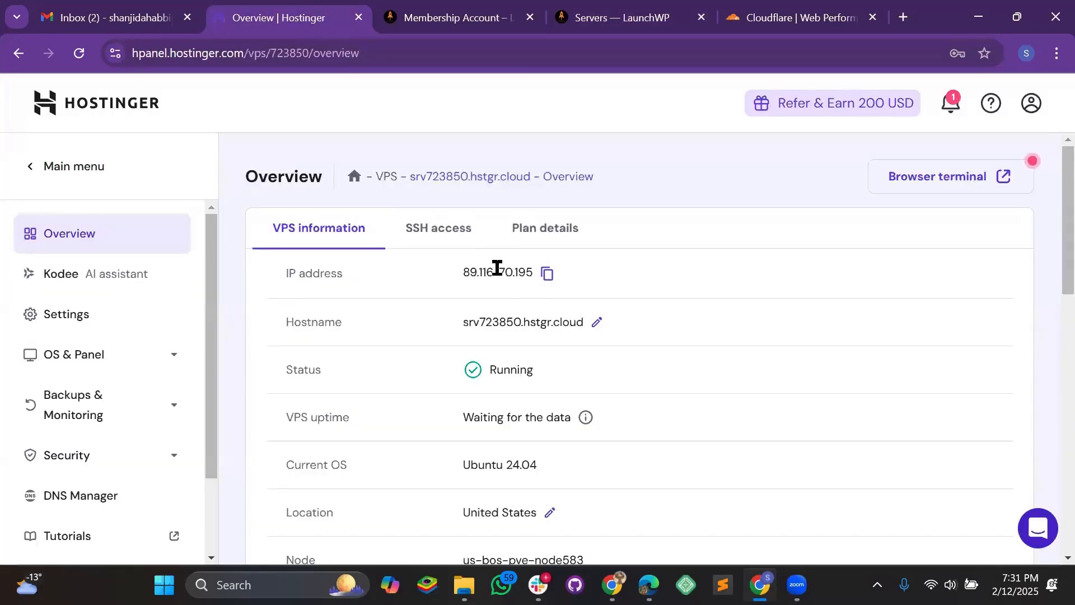
scroll(504, 280, down, 3)
scroll(602, 335, up, 3)
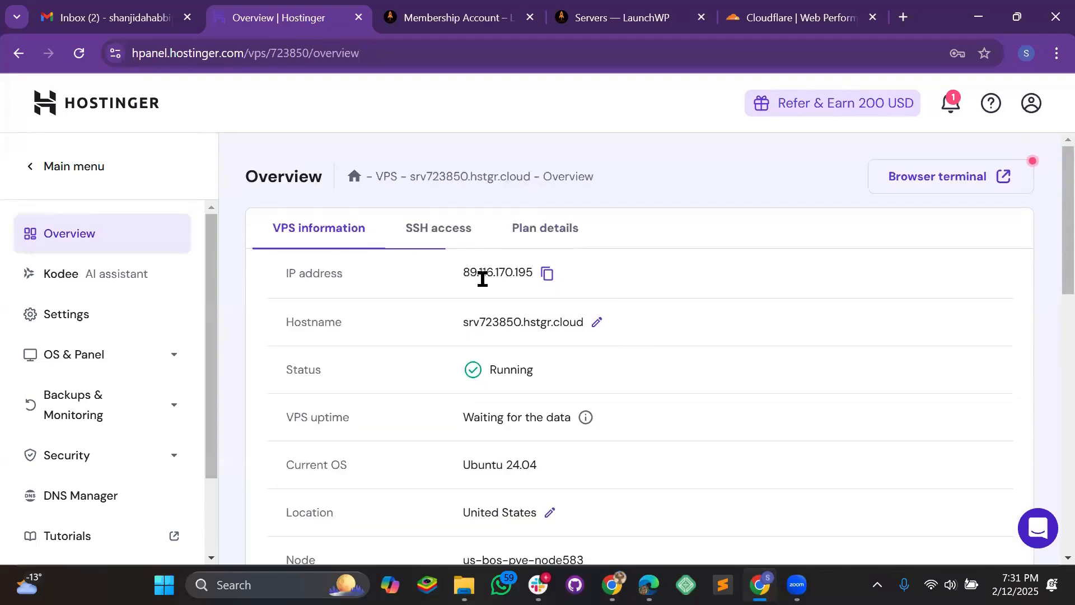
click(458, 233)
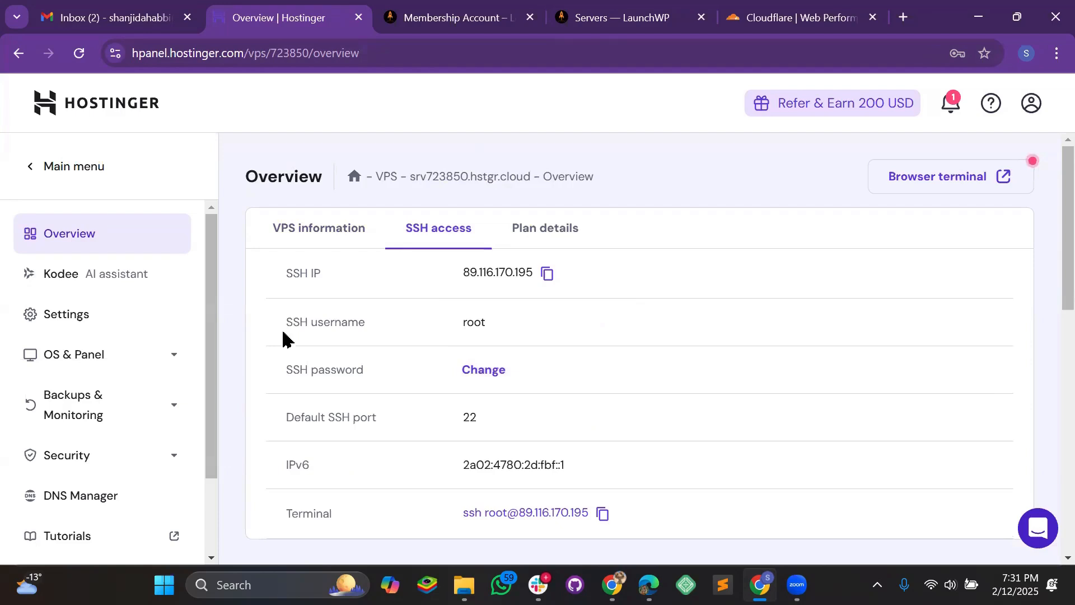
drag(290, 329, 511, 336)
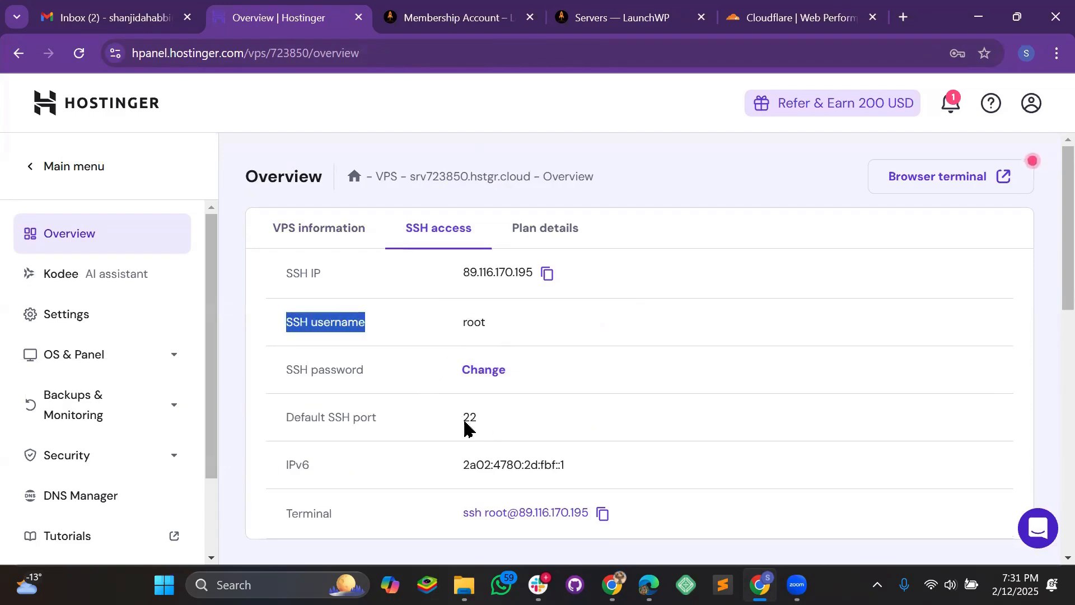
click(593, 407)
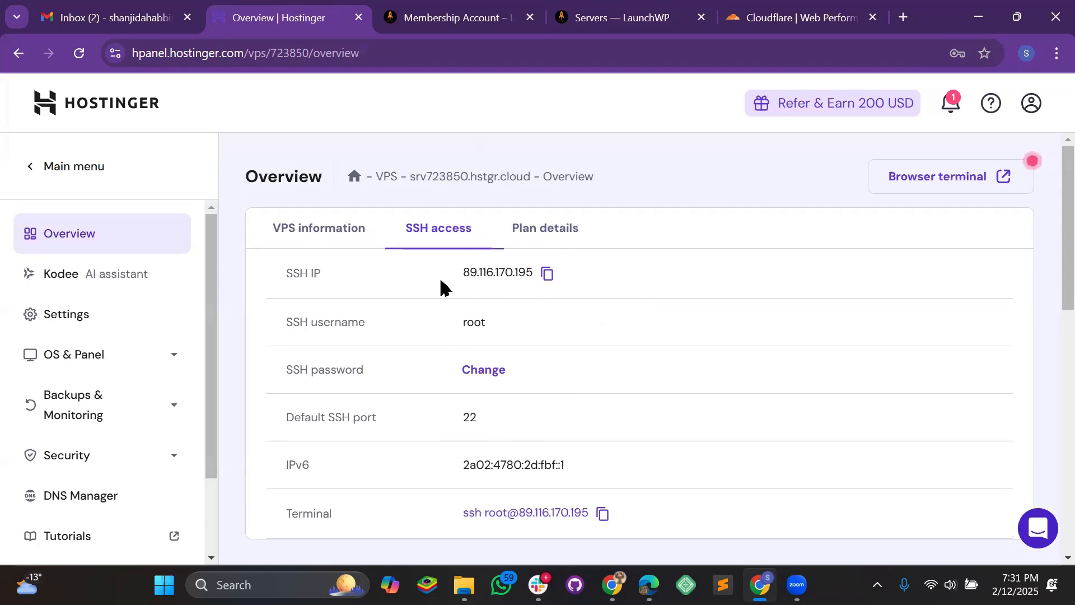
scroll(407, 418, down, 2)
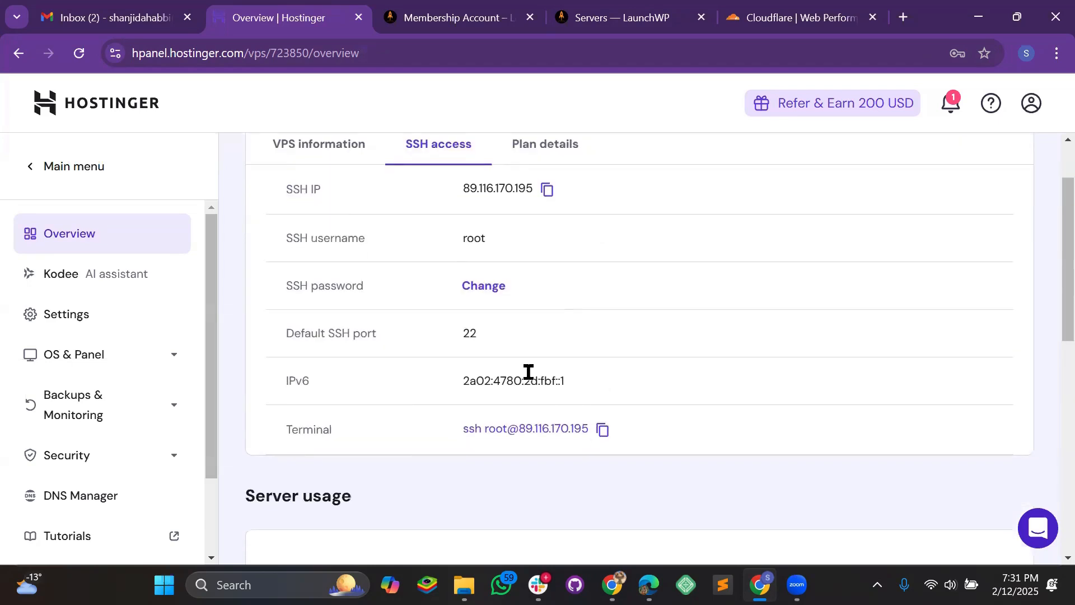
scroll(528, 372, up, 2)
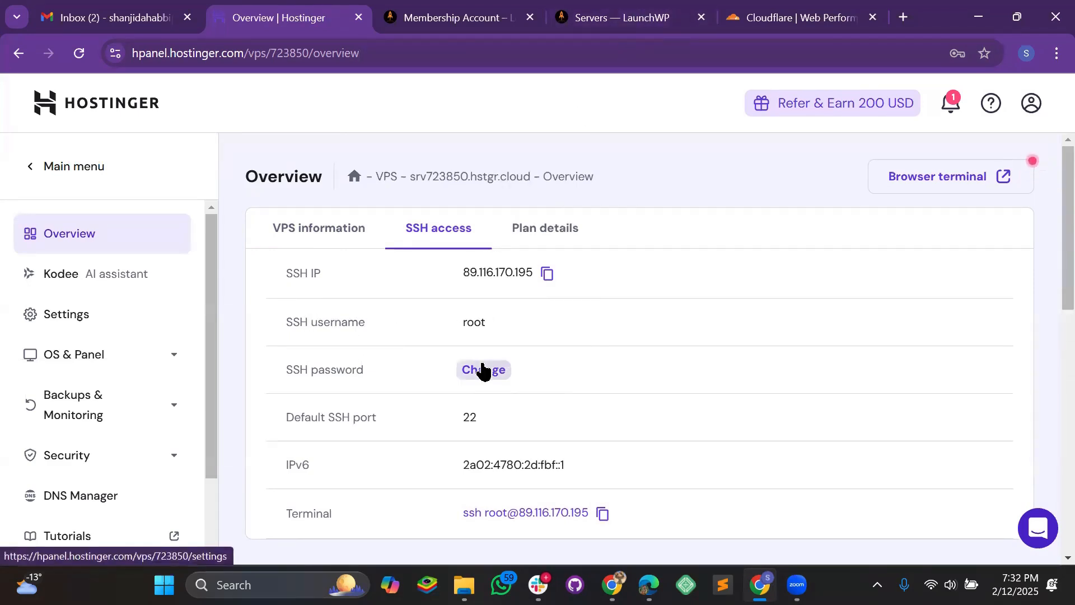
- Enter root as the SSH username in the Add Server form
click(596, 20)
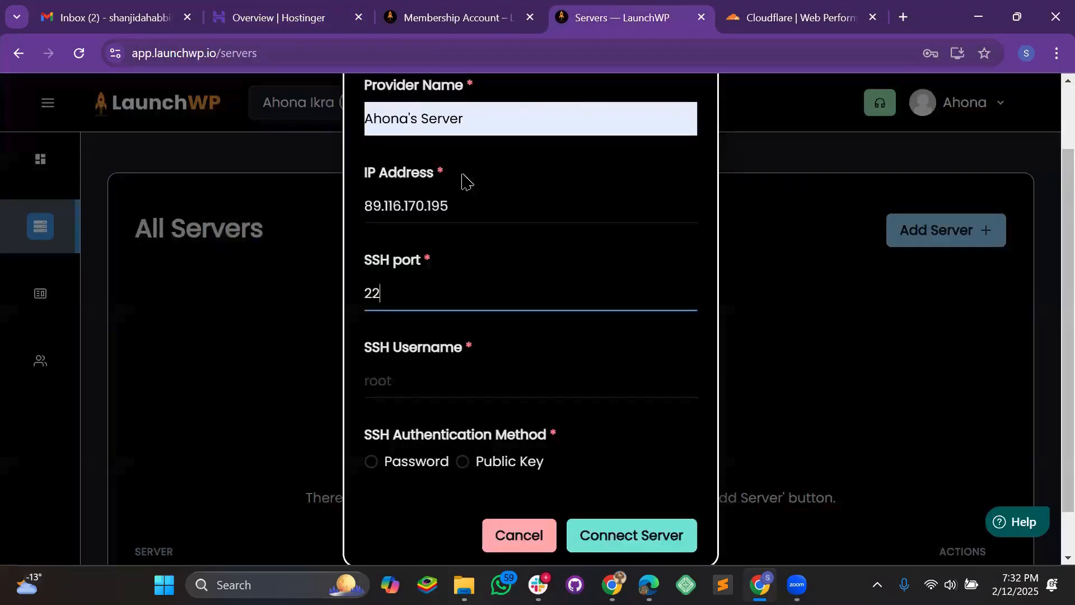
scroll(456, 286, down, 1)
click(444, 318)
text(r)
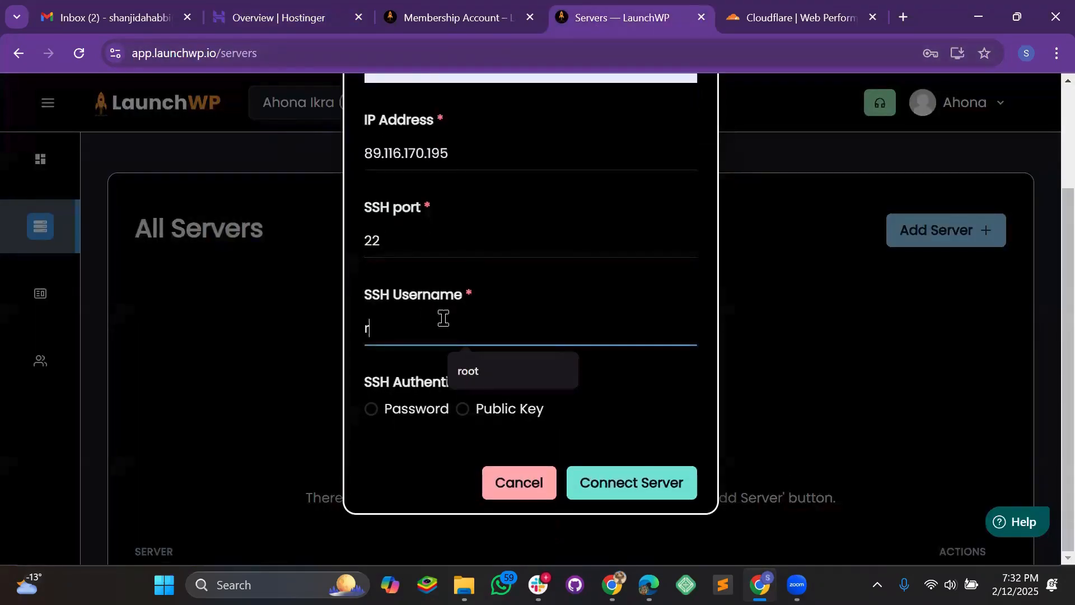
text(oot)
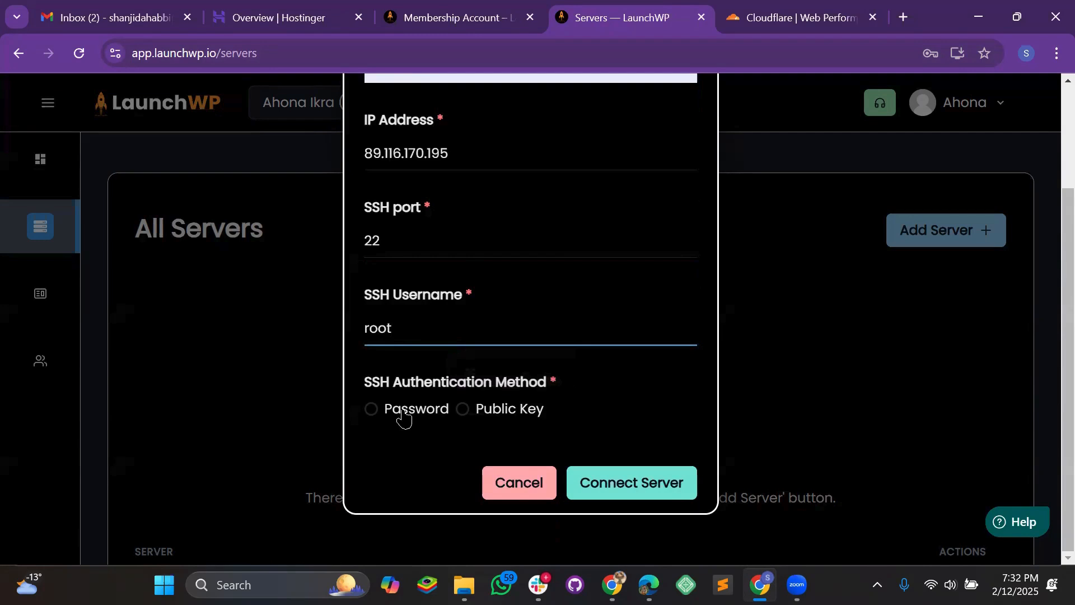
scroll(489, 408, down, 1)
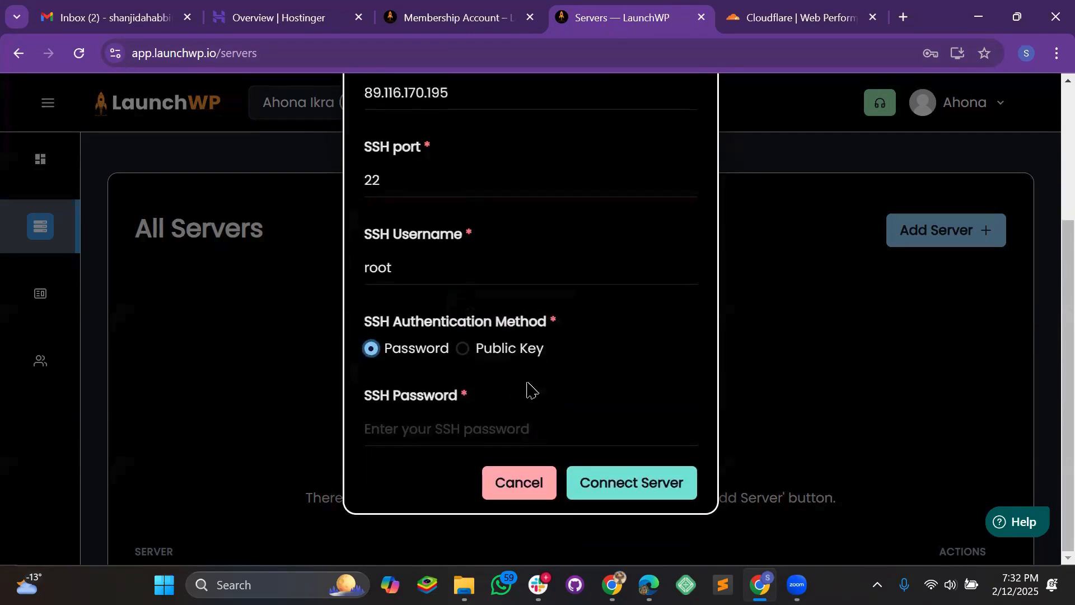
click(258, 20)
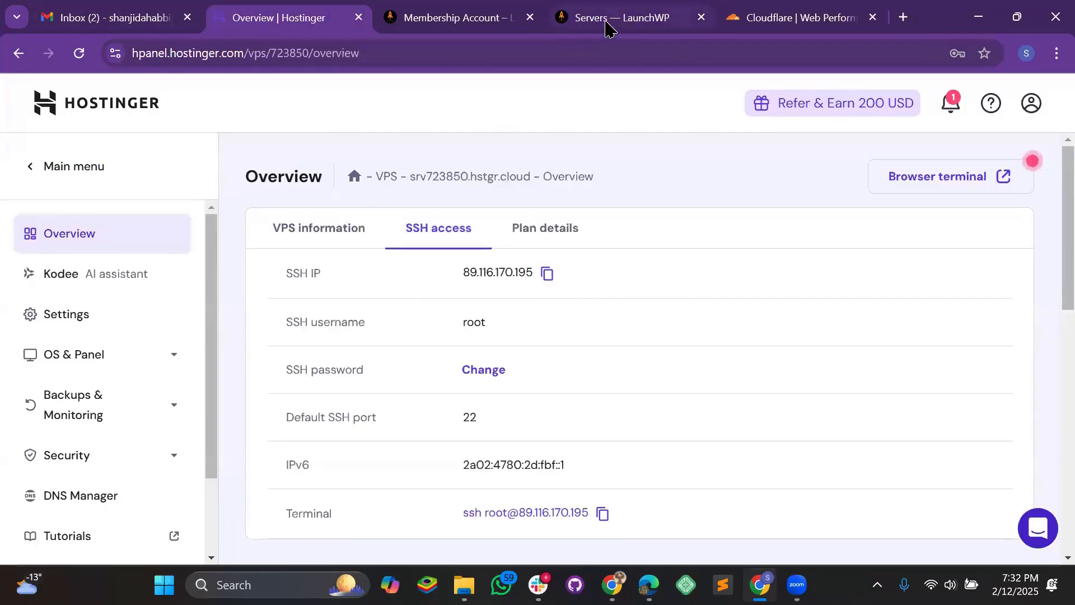
click(607, 25)
- Choose Public Key authentication and copy the key-install command
click(465, 349)
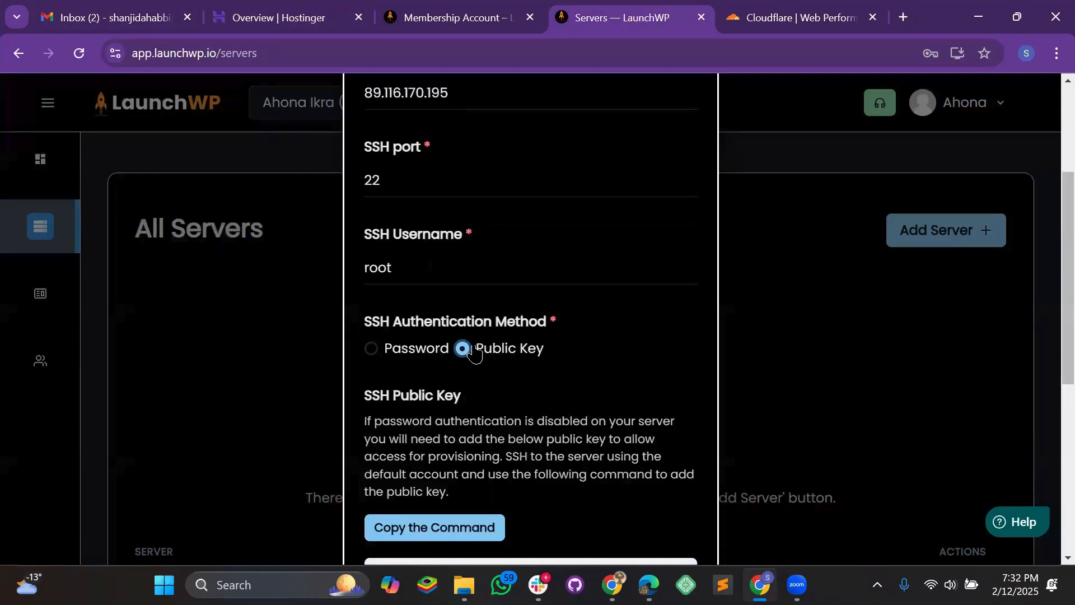
click(404, 357)
click(469, 421)
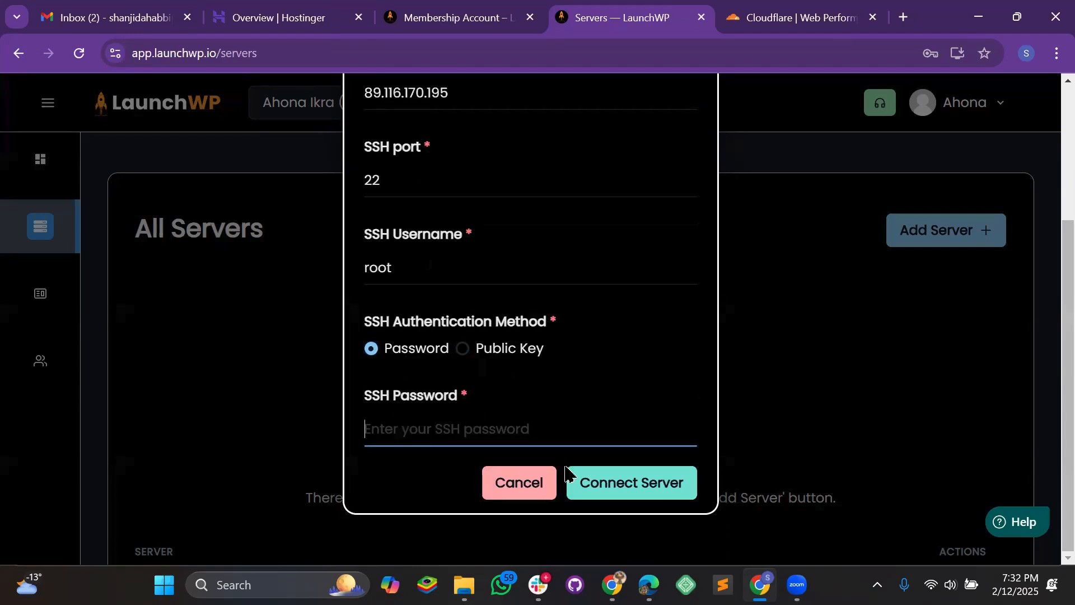
click(479, 354)
scroll(504, 358, down, 3)
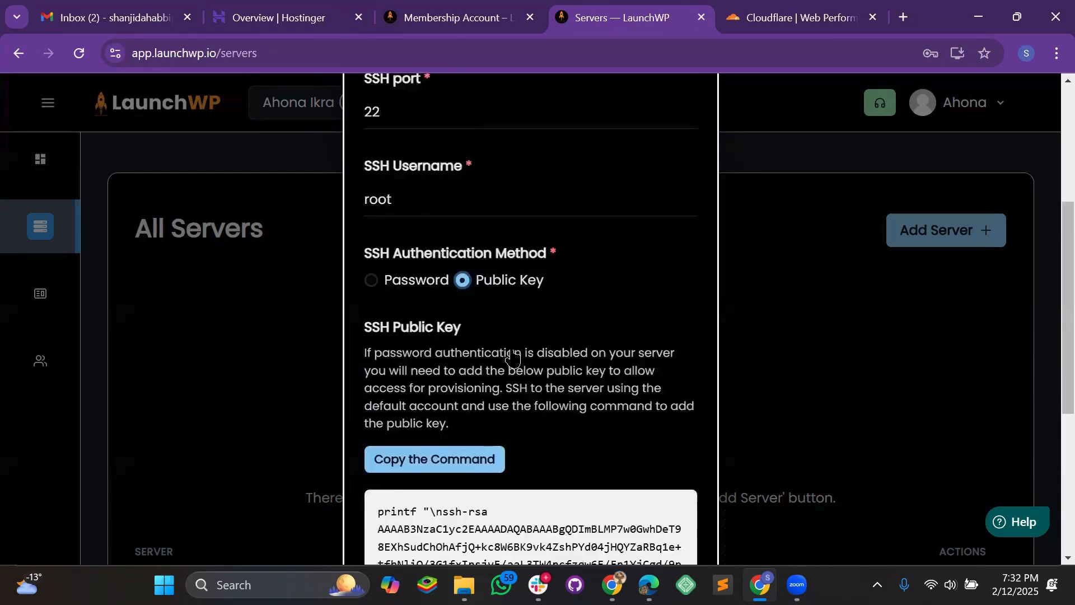
click(459, 367)
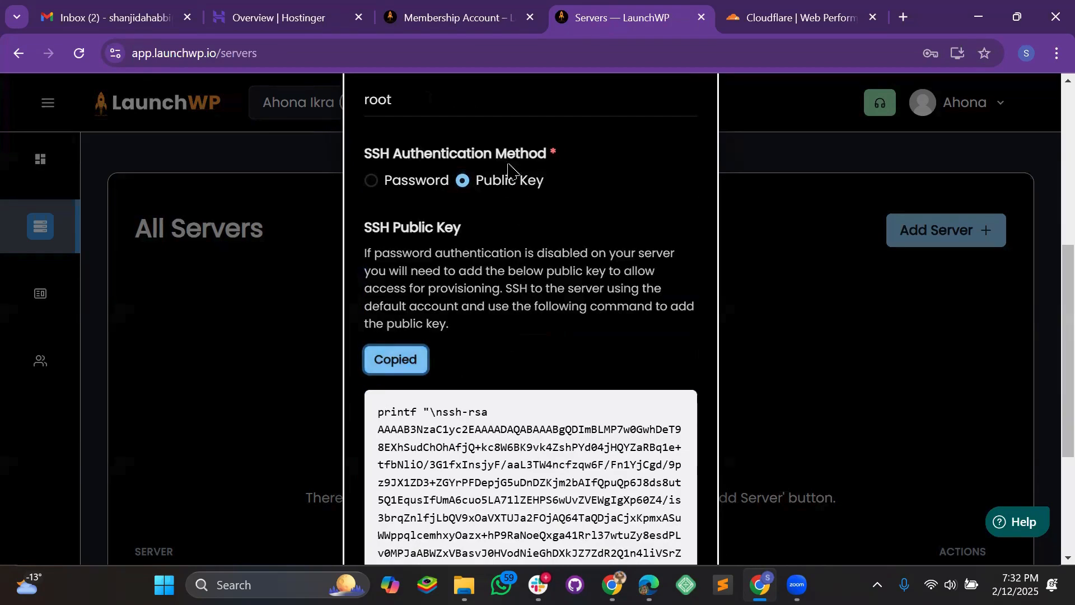
click(297, 18)
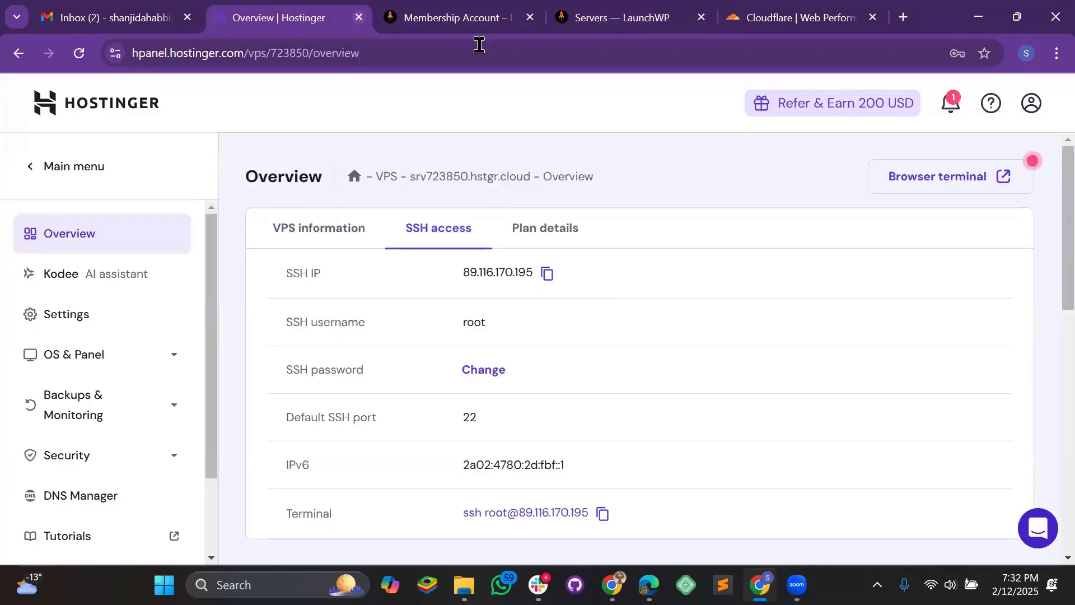
- Paste and run LaunchWP's key command in the VPS browser terminal to authorize the key
click(925, 179)
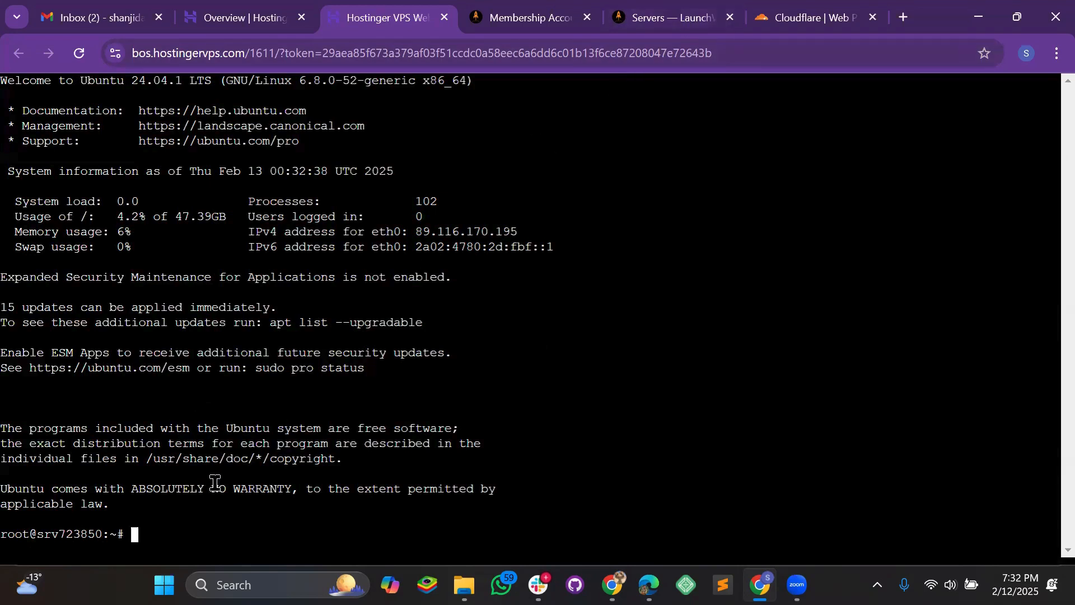
key(Right)
key(BackSpace)
key(BackSpace)
right_click(165, 538)
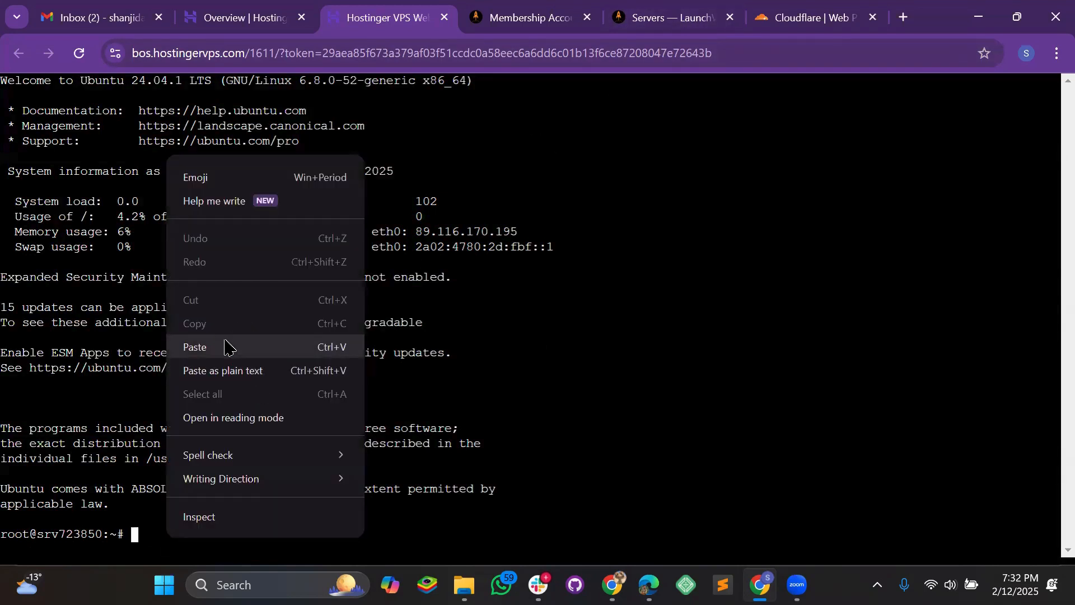
click(225, 347)
key(Return)
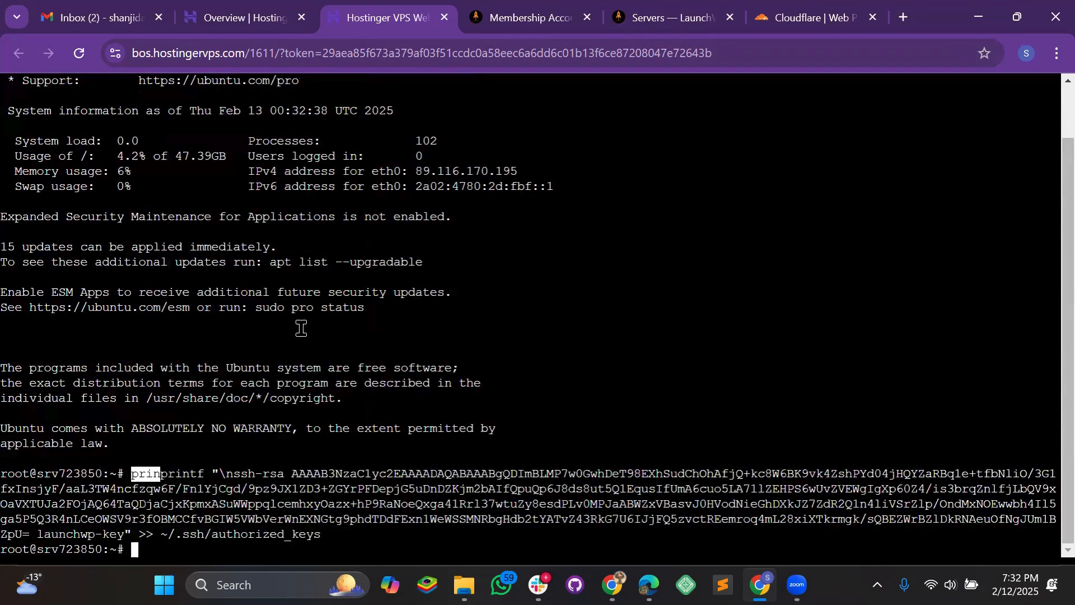
click(686, 17)
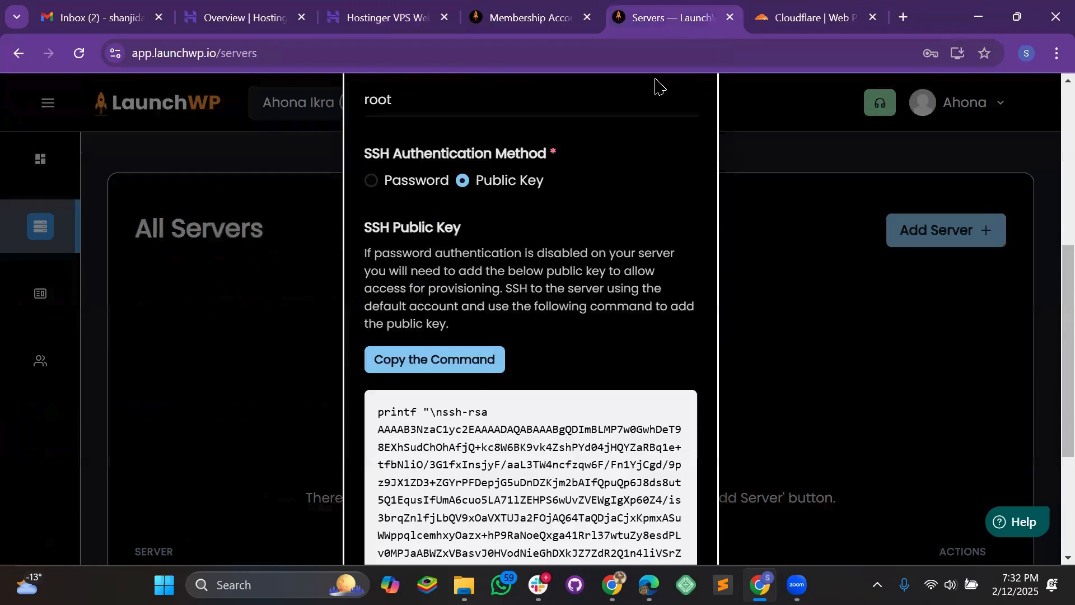
- Connect the server at 89.116.170.195, then view the still-empty Sites list
scroll(516, 271, down, 4)
click(664, 480)
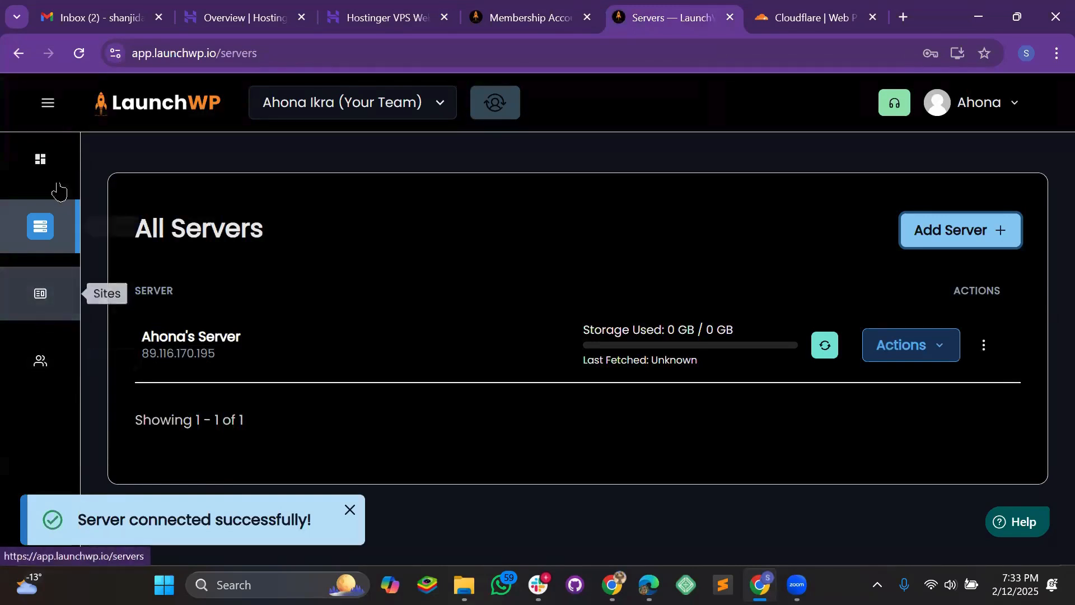
click(48, 103)
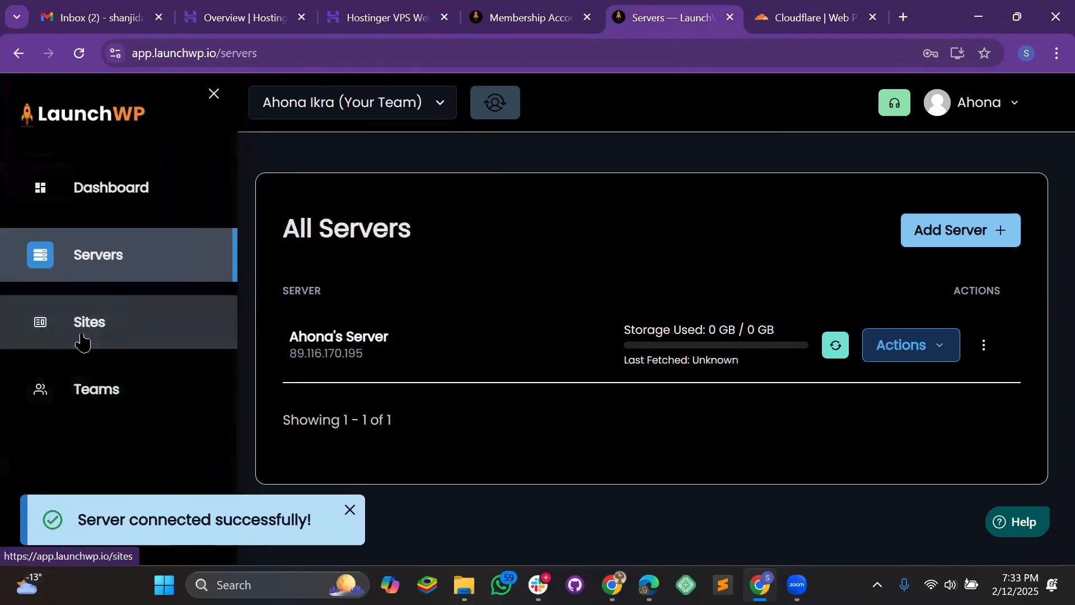
click(80, 338)
scroll(430, 308, down, 3)
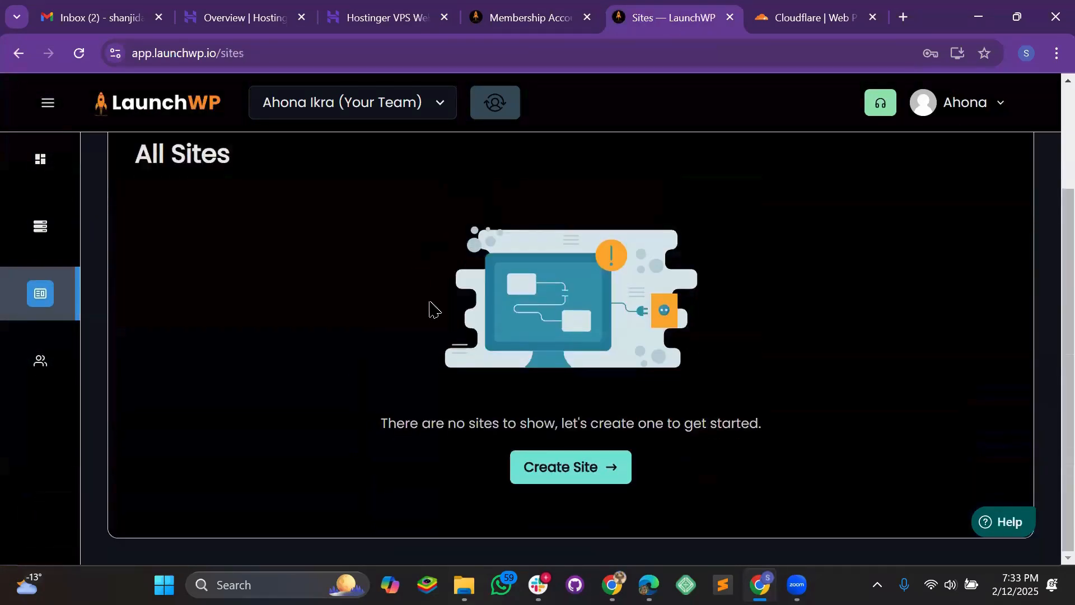
scroll(488, 353, up, 3)
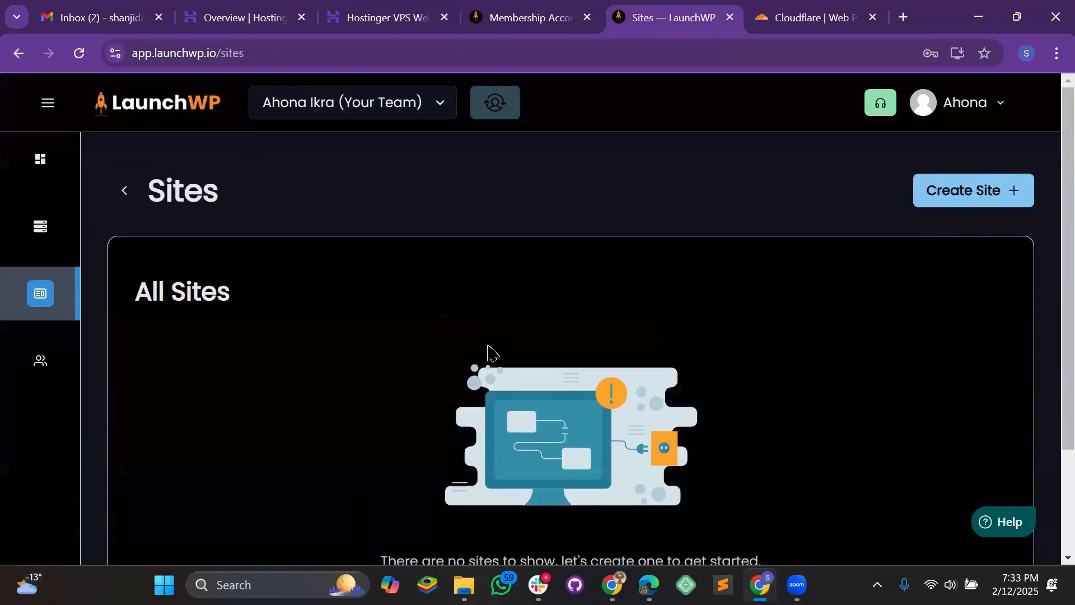
- Start a new site with the domain test3.weenyjob.com
click(990, 202)
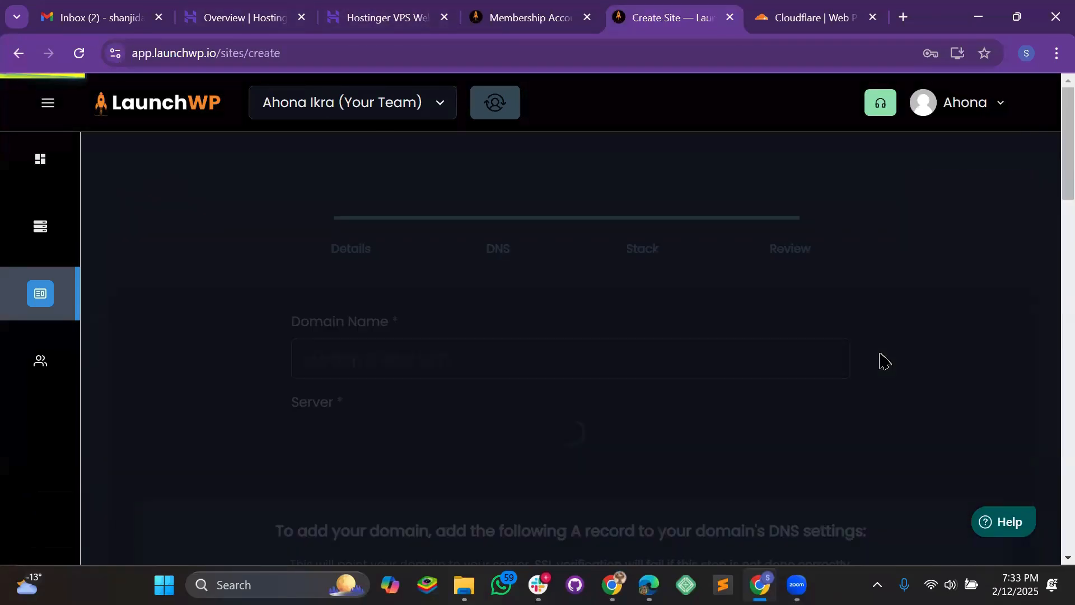
click(433, 369)
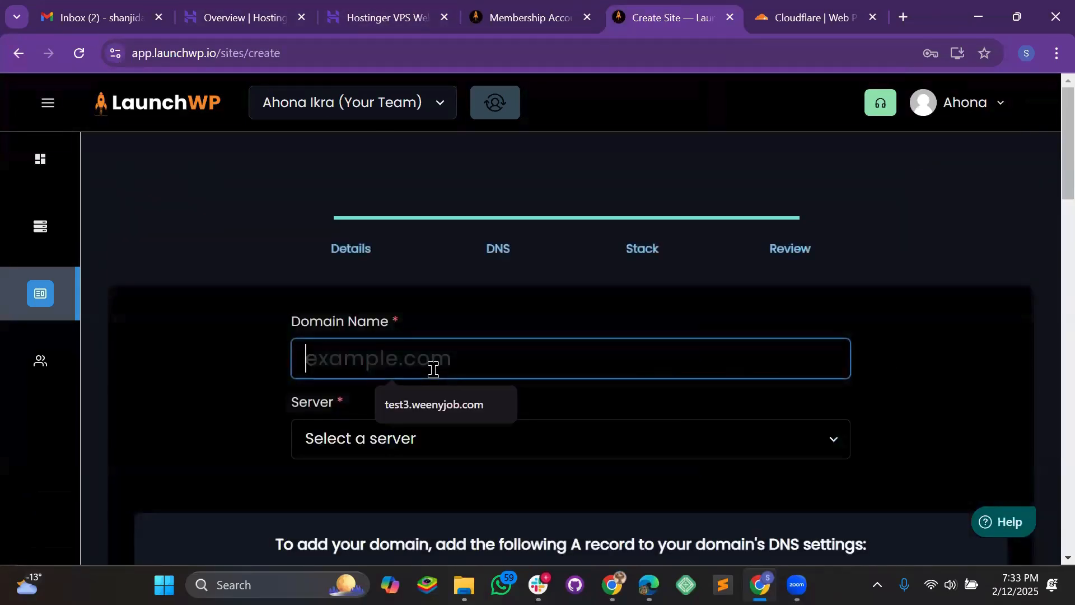
scroll(389, 422, down, 1)
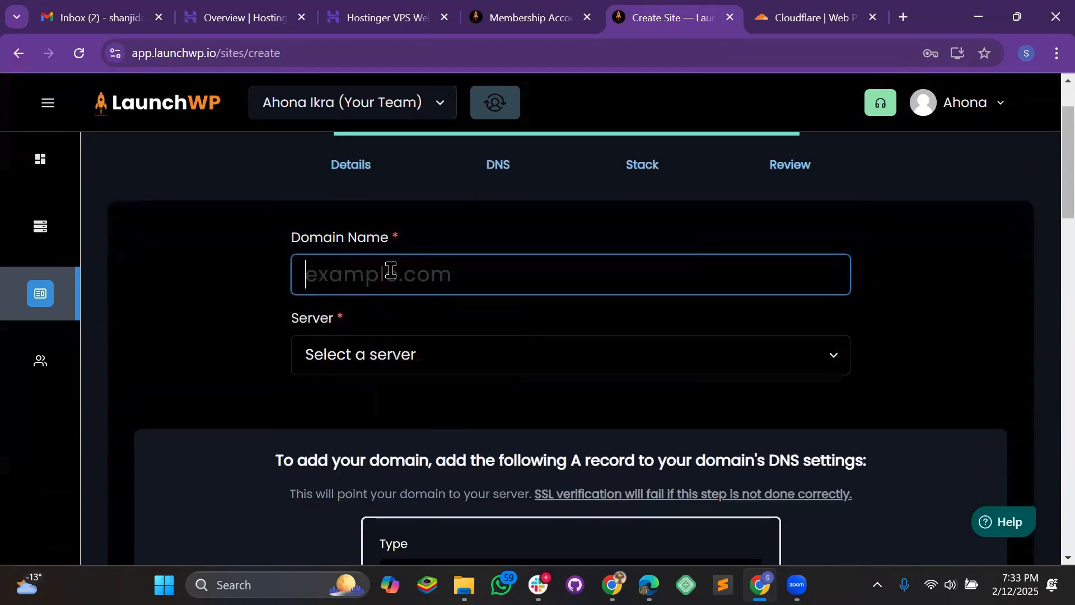
click(391, 270)
click(442, 319)
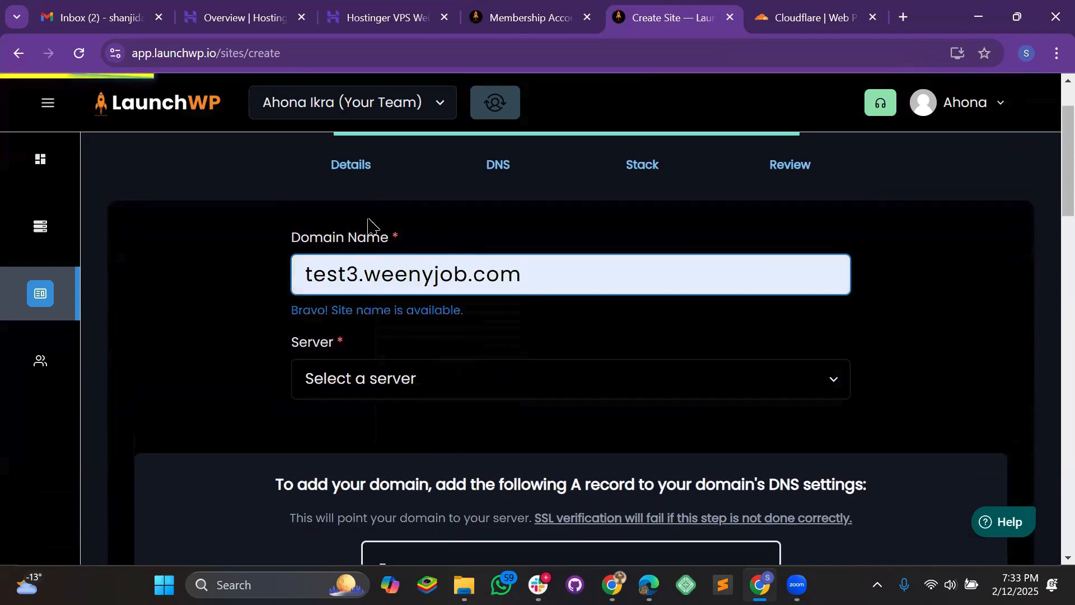
drag(359, 274, 286, 283)
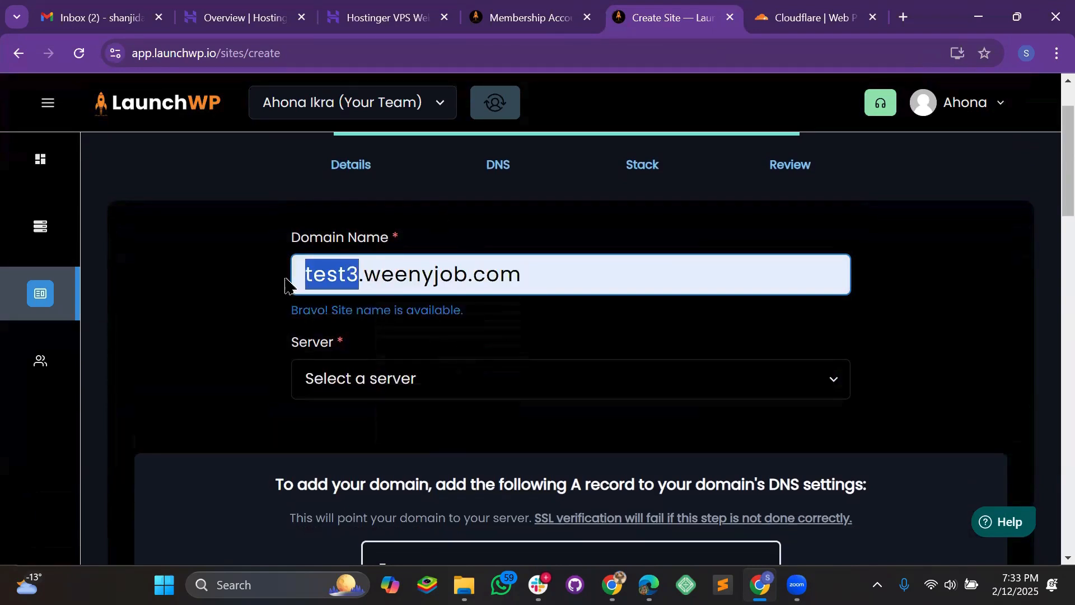
click(585, 279)
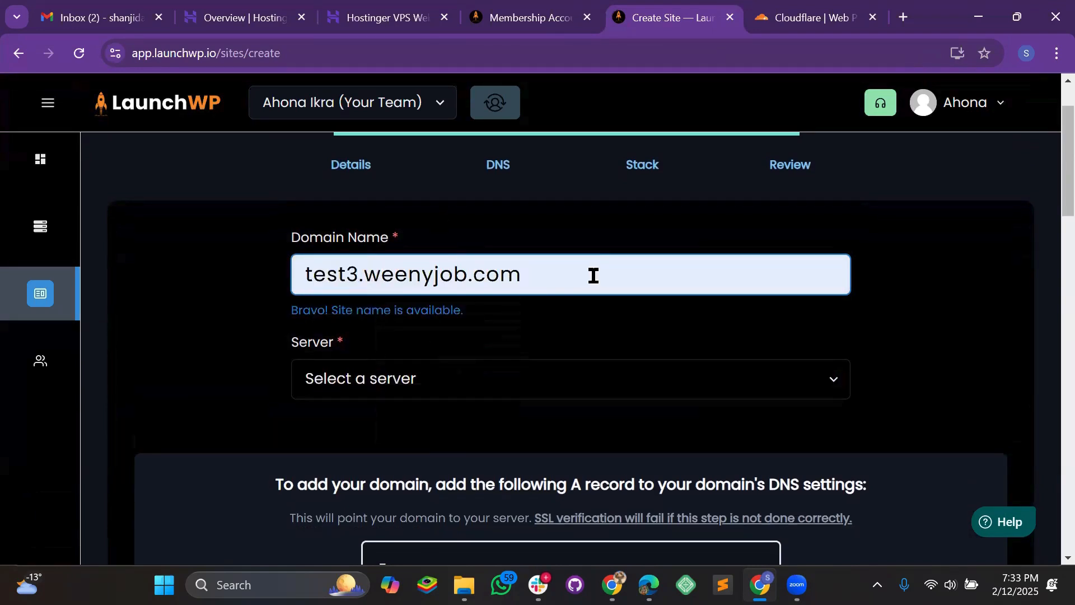
click(365, 276)
shift+click(298, 272)
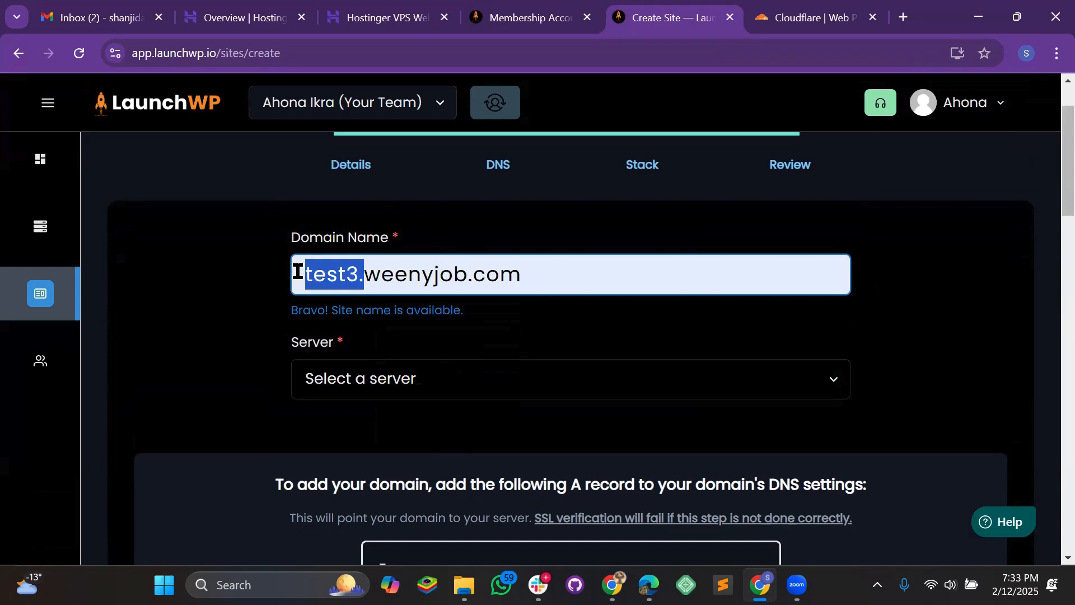
key(ctrl+x)
key(ctrl+z)
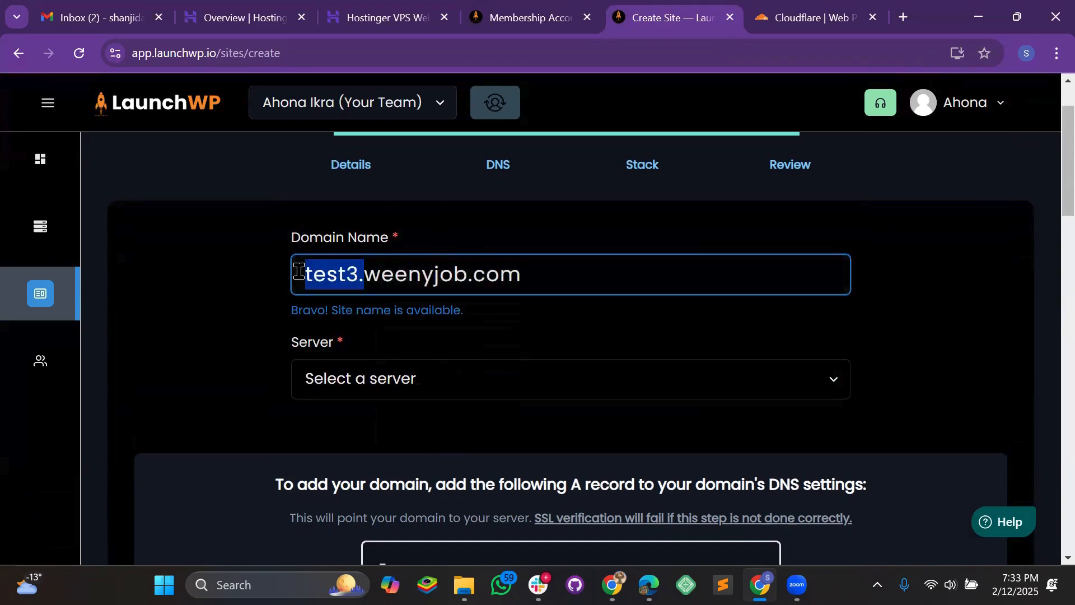
click(221, 321)
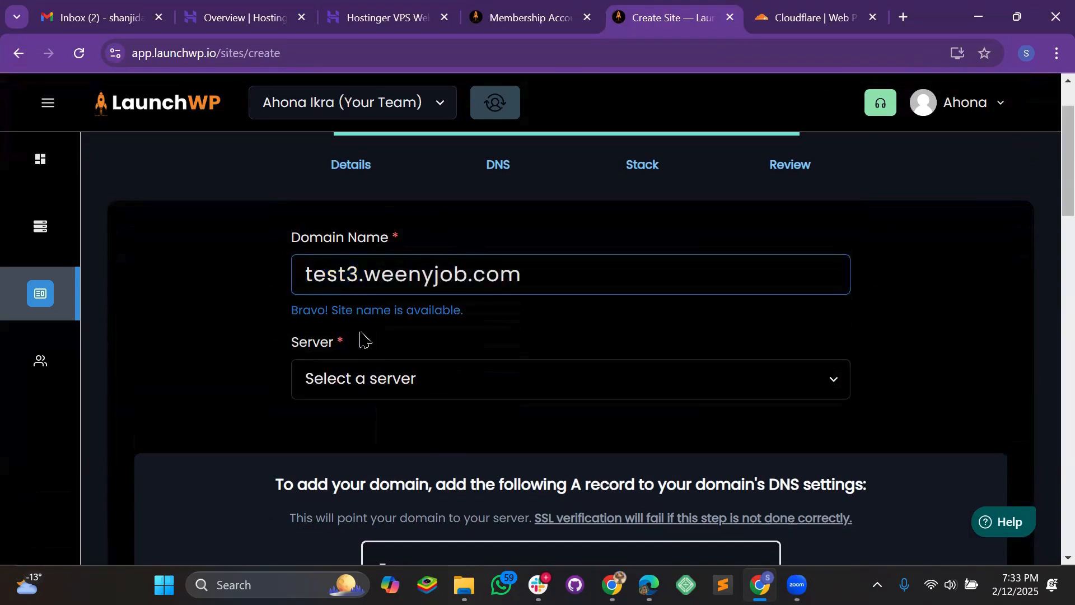
drag(560, 268, 270, 272)
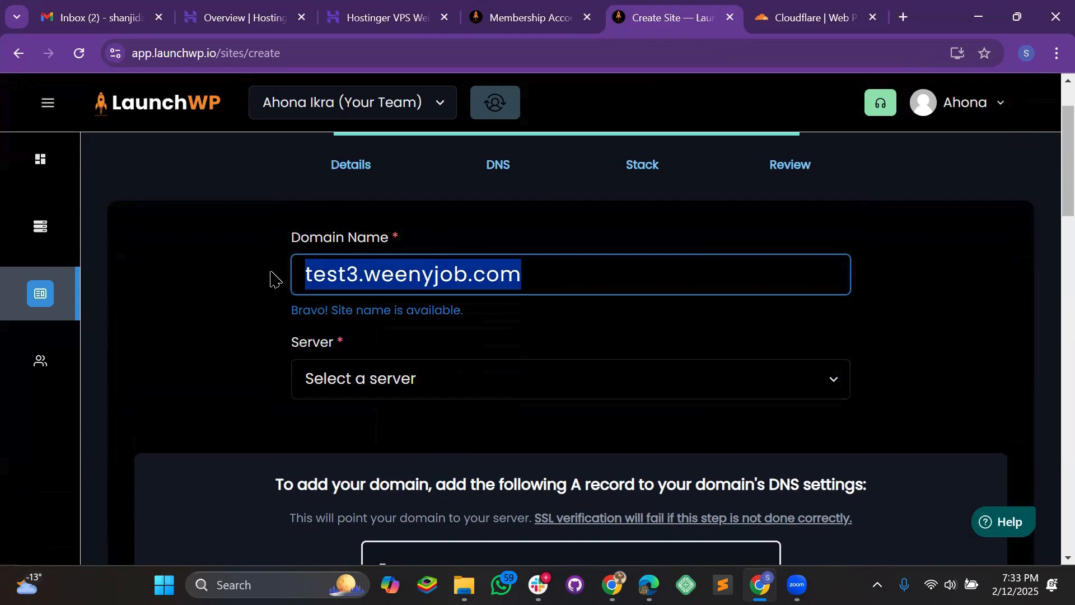
- Assign the server at 89.116.170.195 and copy the site's A record value
scroll(285, 314, down, 1)
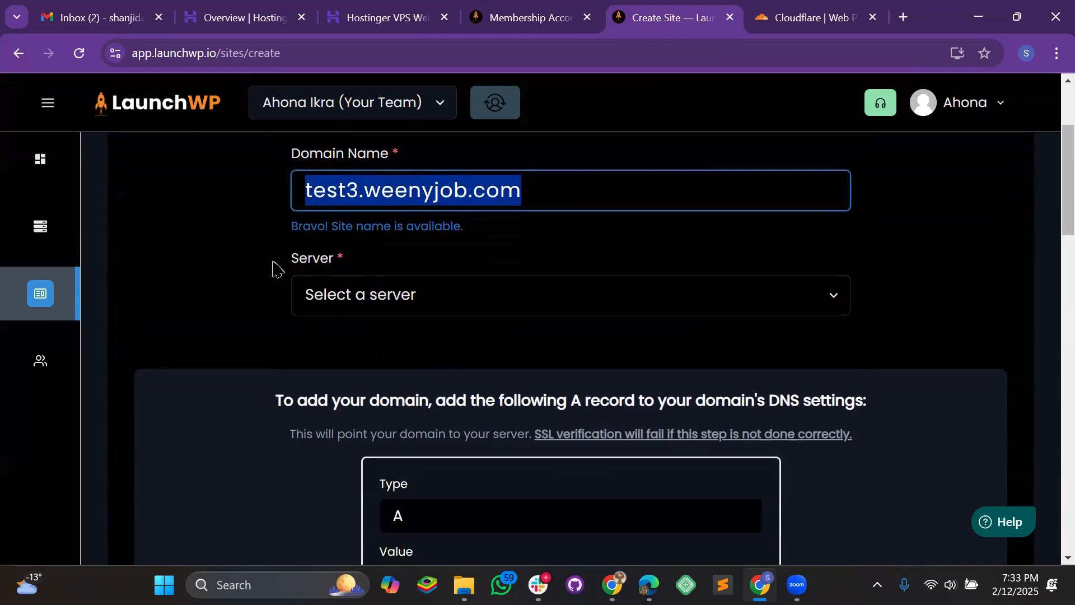
click(382, 309)
click(370, 361)
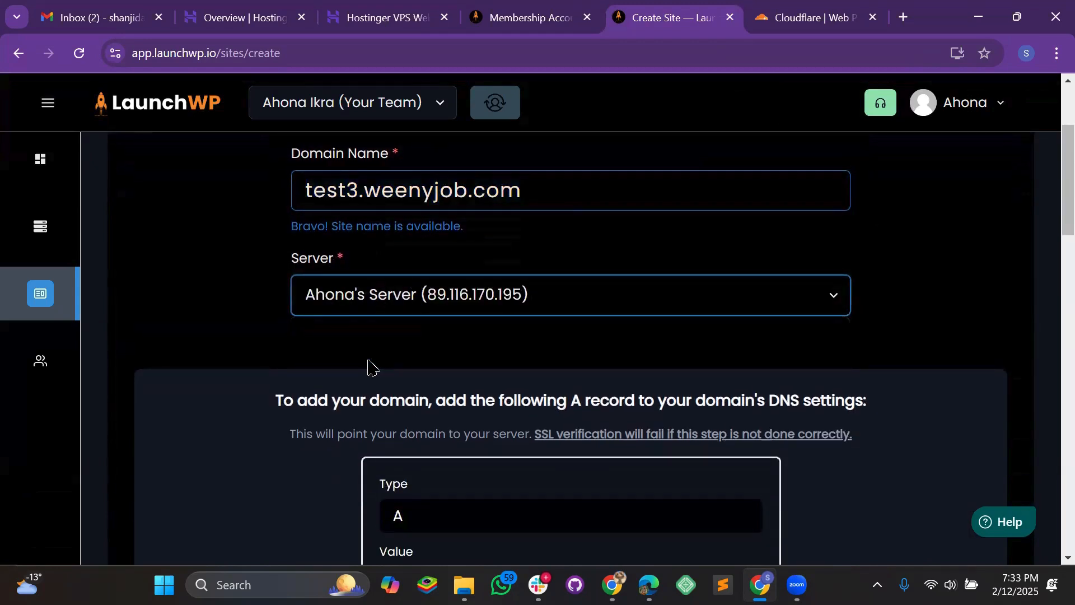
scroll(370, 367, down, 2)
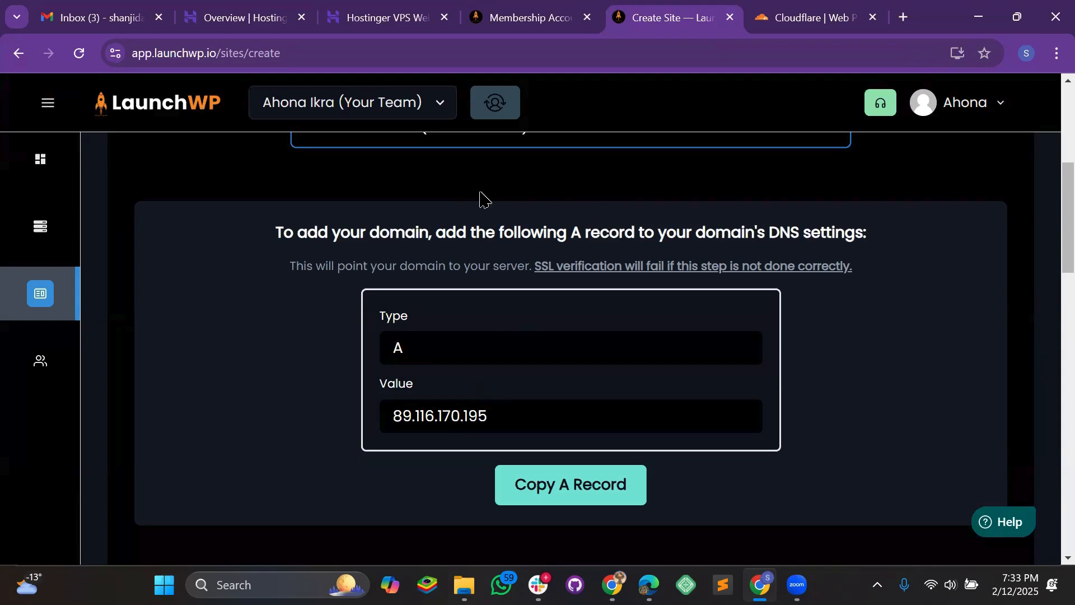
scroll(560, 336, down, 1)
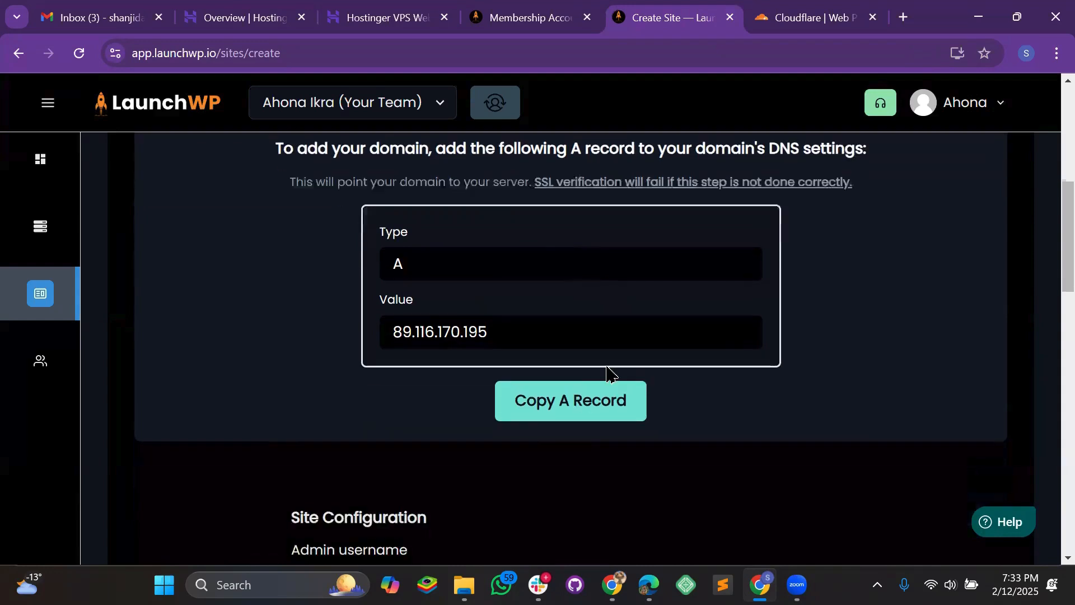
click(551, 412)
scroll(652, 358, up, 1)
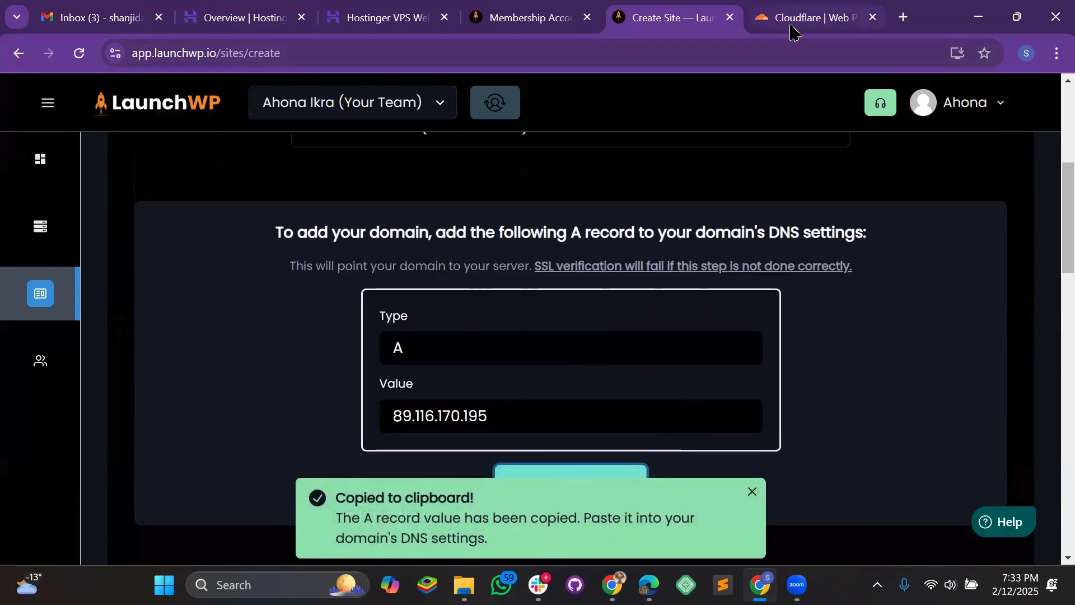
- Open the weenyjob.com DNS records in Cloudflare and start a new record
click(791, 25)
scroll(557, 316, up, 10)
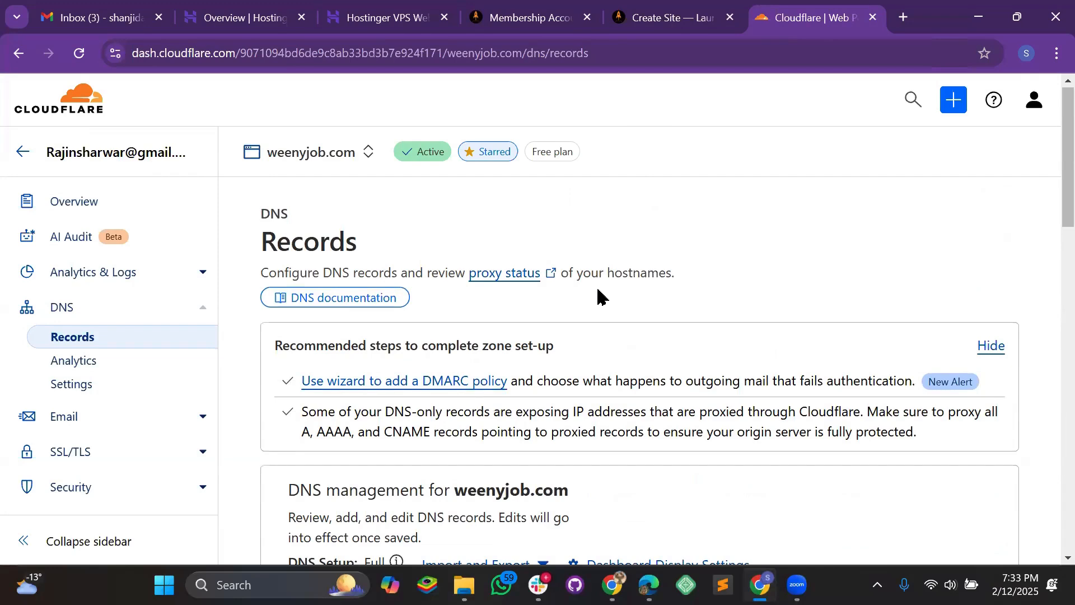
scroll(608, 381, down, 2)
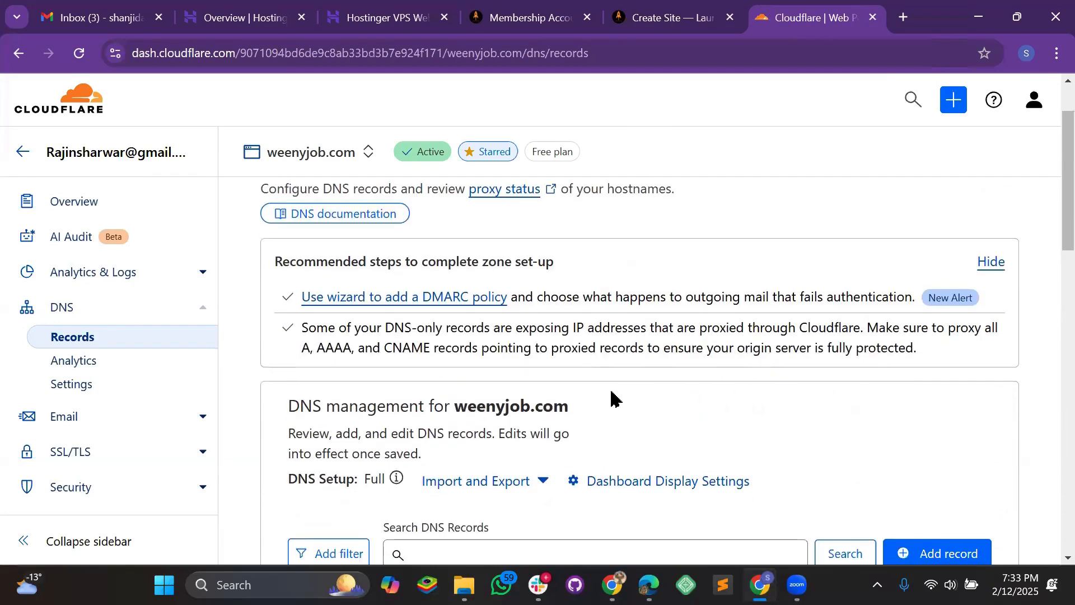
scroll(613, 395, up, 2)
scroll(612, 396, down, 4)
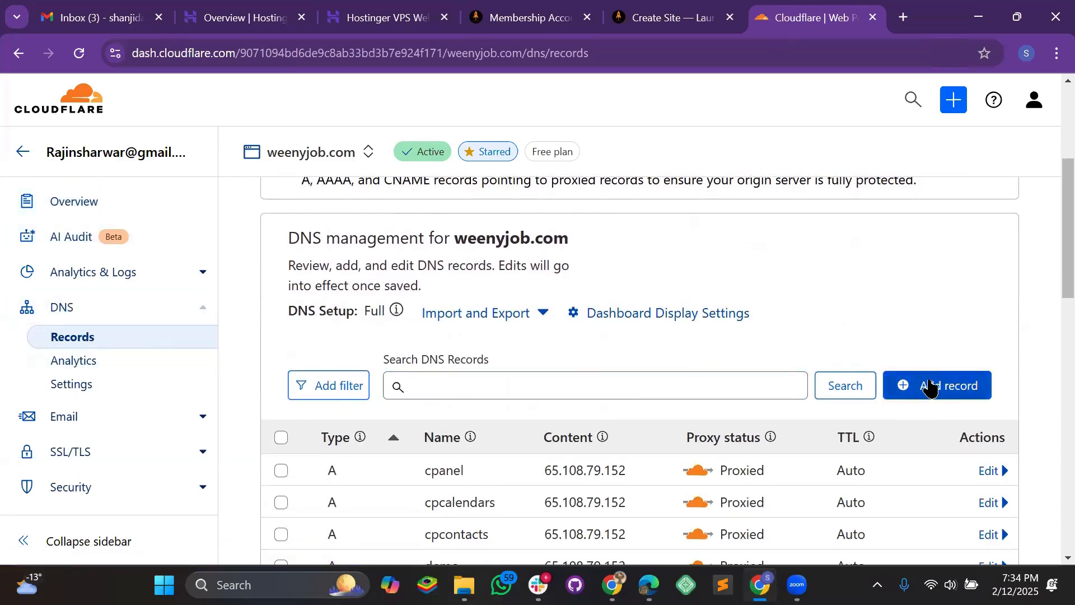
click(928, 386)
scroll(622, 388, down, 2)
scroll(589, 370, up, 1)
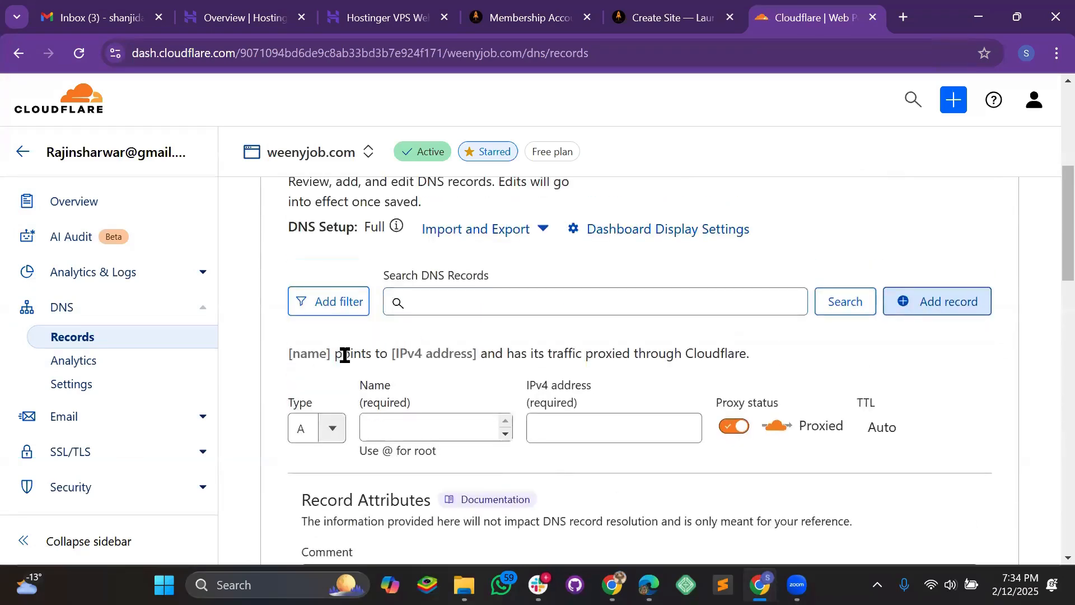
scroll(356, 356, down, 1)
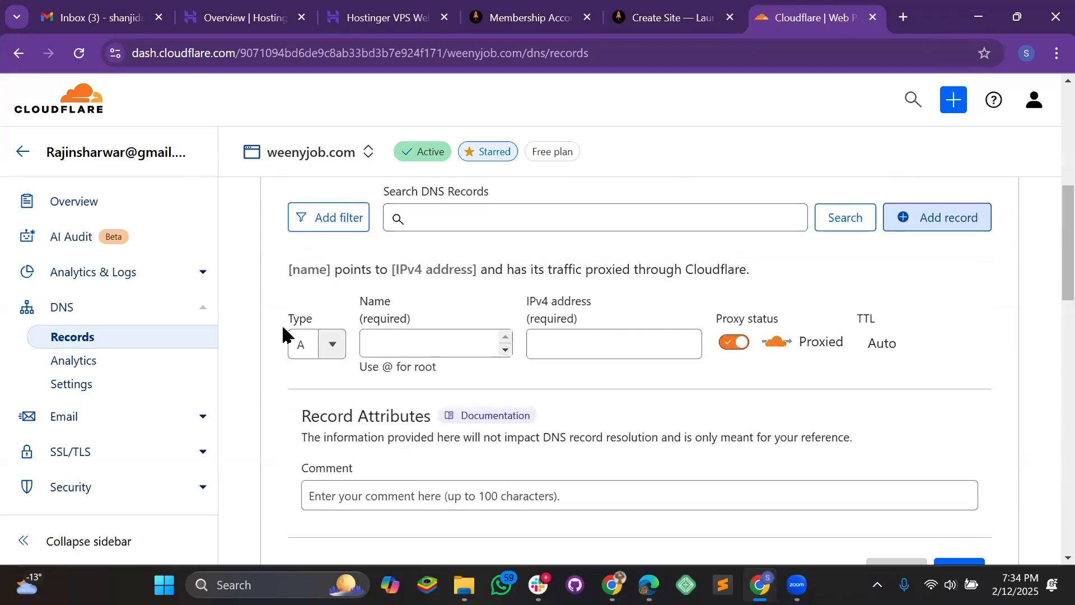
- Enter test3 as the new record's name
click(389, 343)
text(test3)
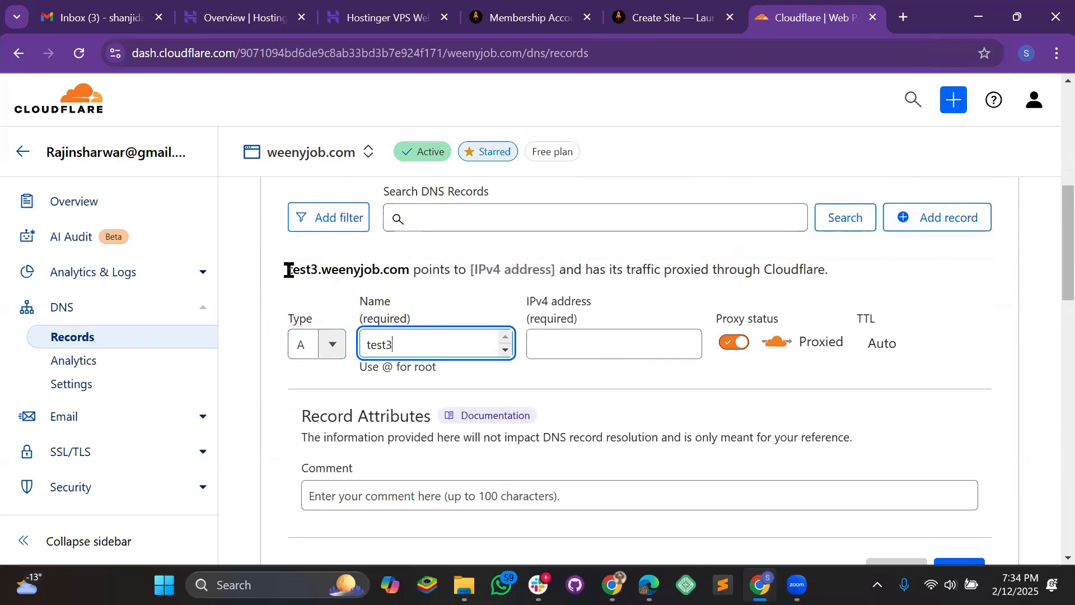
drag(288, 269, 322, 270)
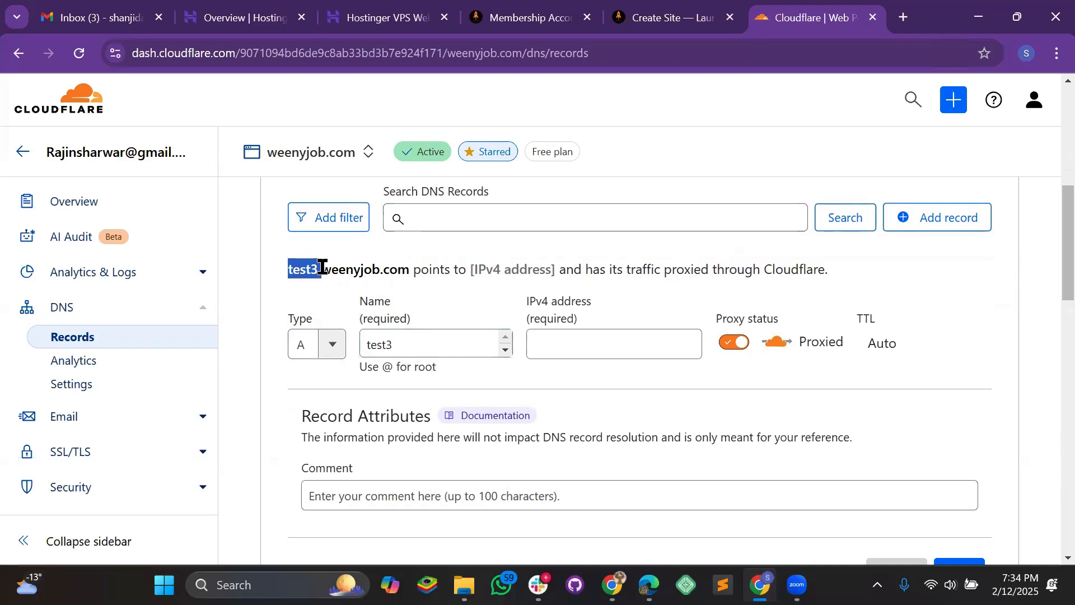
click(385, 271)
click(434, 348)
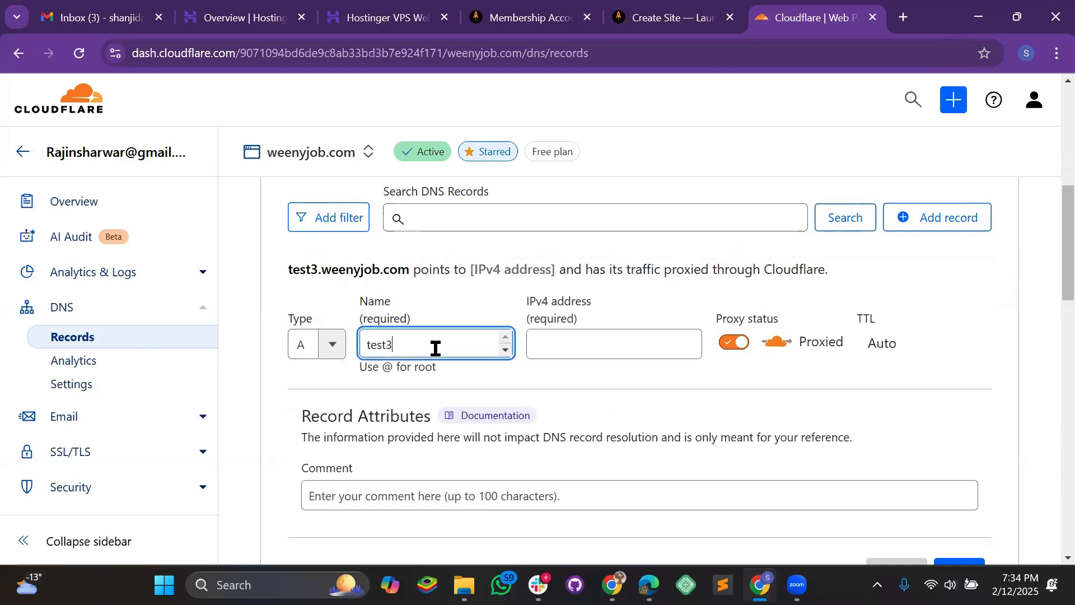
double_click(435, 348)
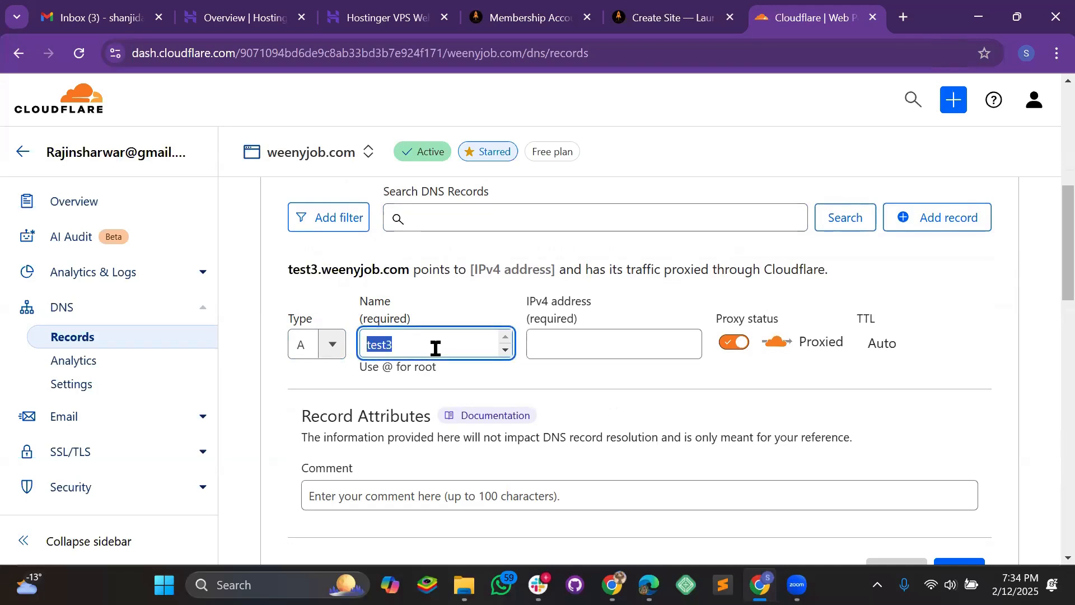
text(@)
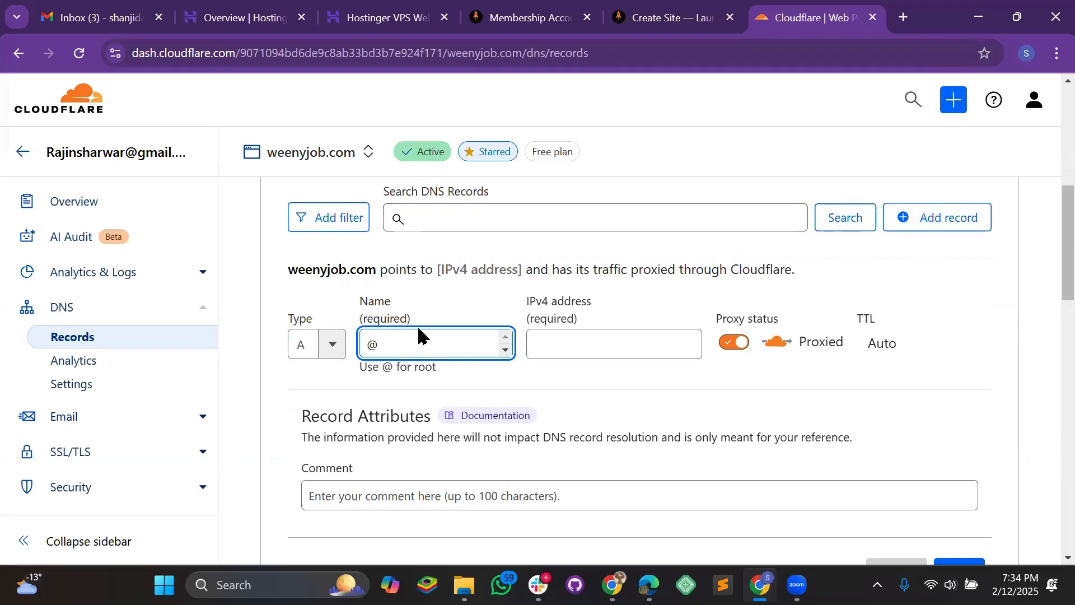
key(ctrl+a)
key(ctrl+v)
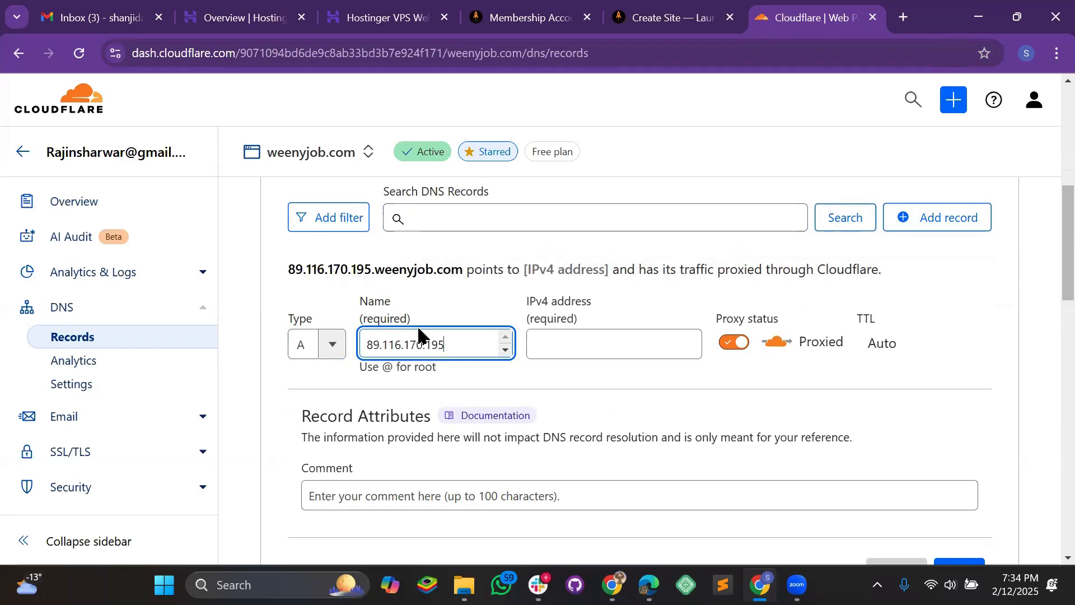
key(ctrl+a)
text(test3)
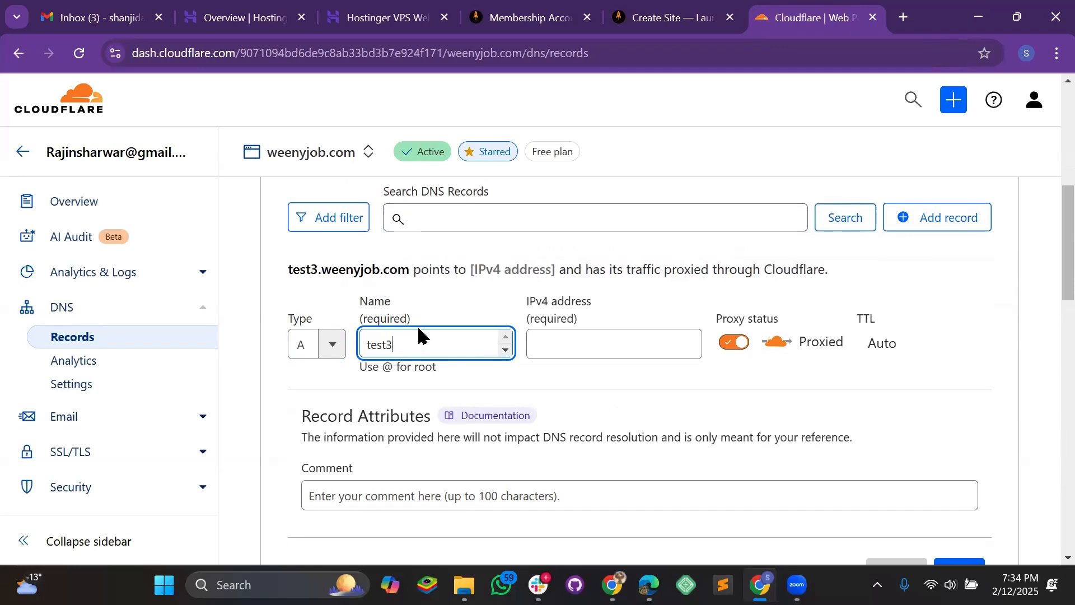
drag(415, 344, 361, 344)
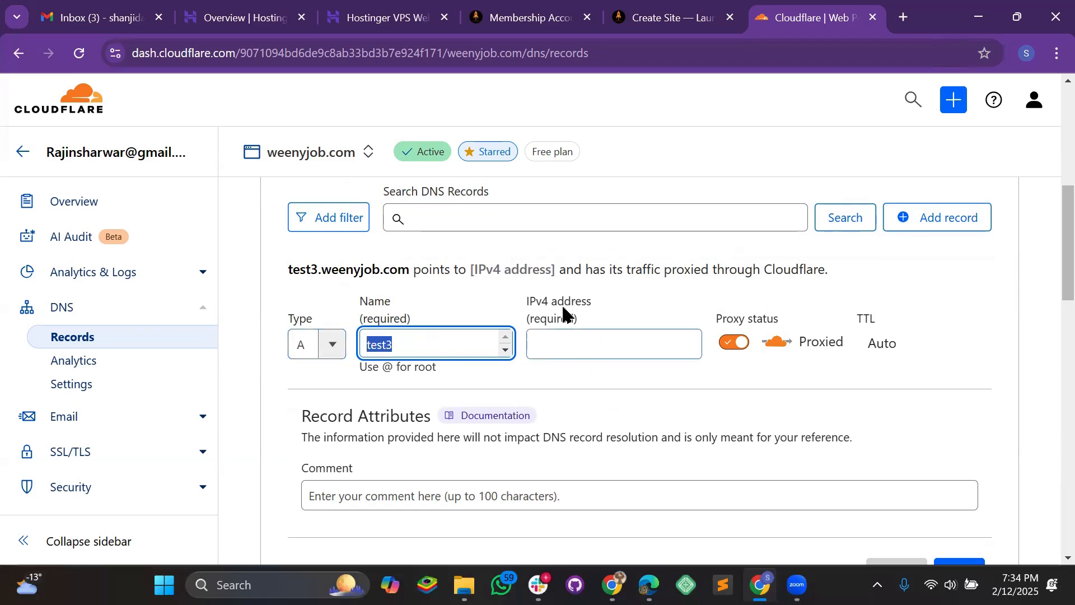
- Set the IPv4 address to 89.116.170.195 and save the proxied test3 A record
click(583, 357)
text(89.116.170.195)
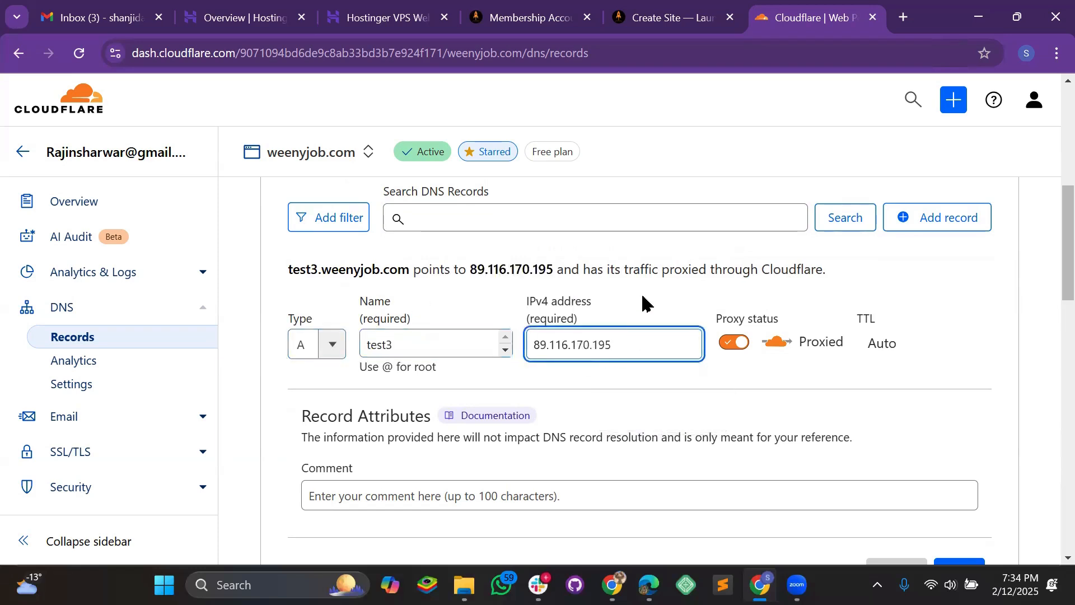
click(644, 19)
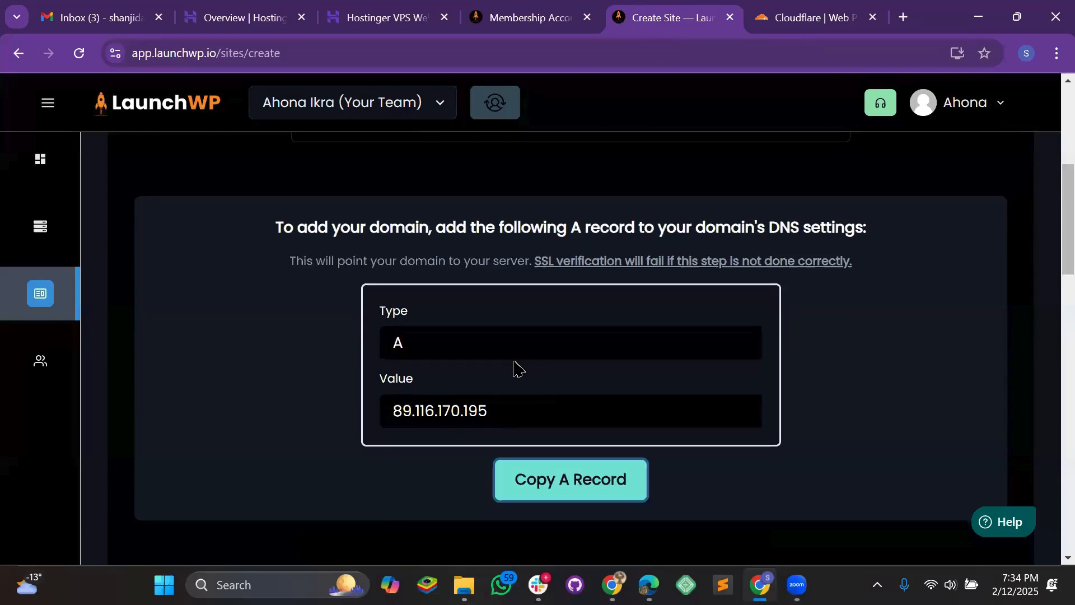
click(634, 416)
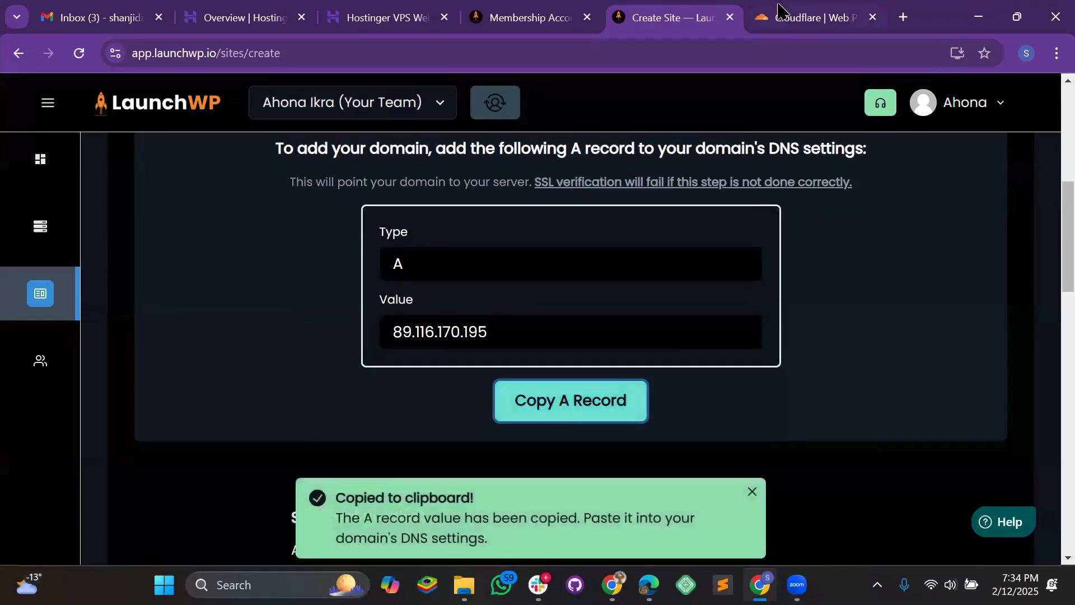
click(795, 20)
key(ctrl+a)
key(ctrl+v)
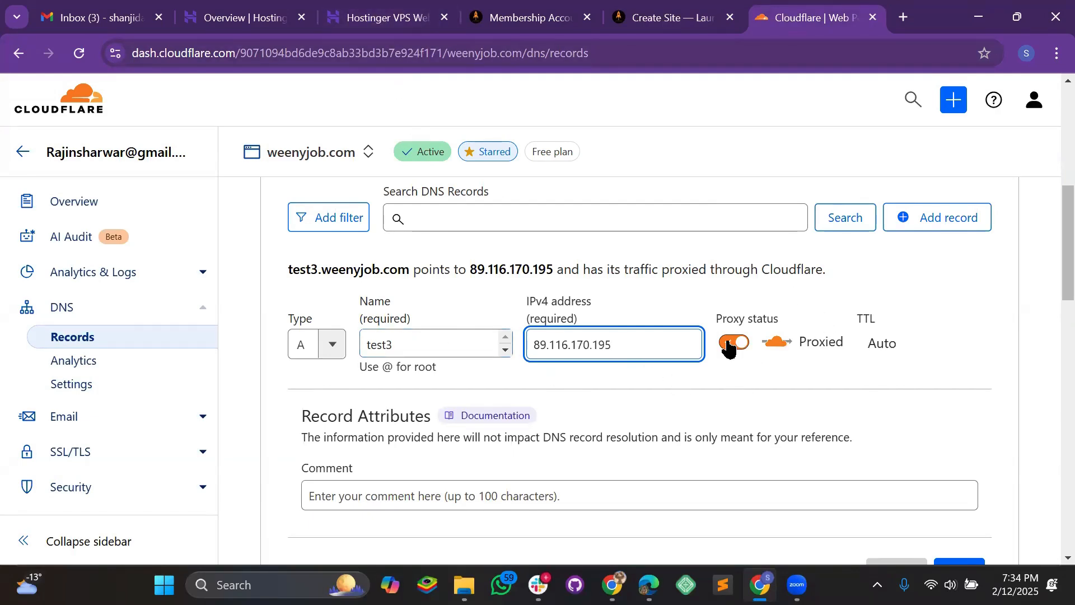
scroll(593, 339, down, 3)
click(969, 403)
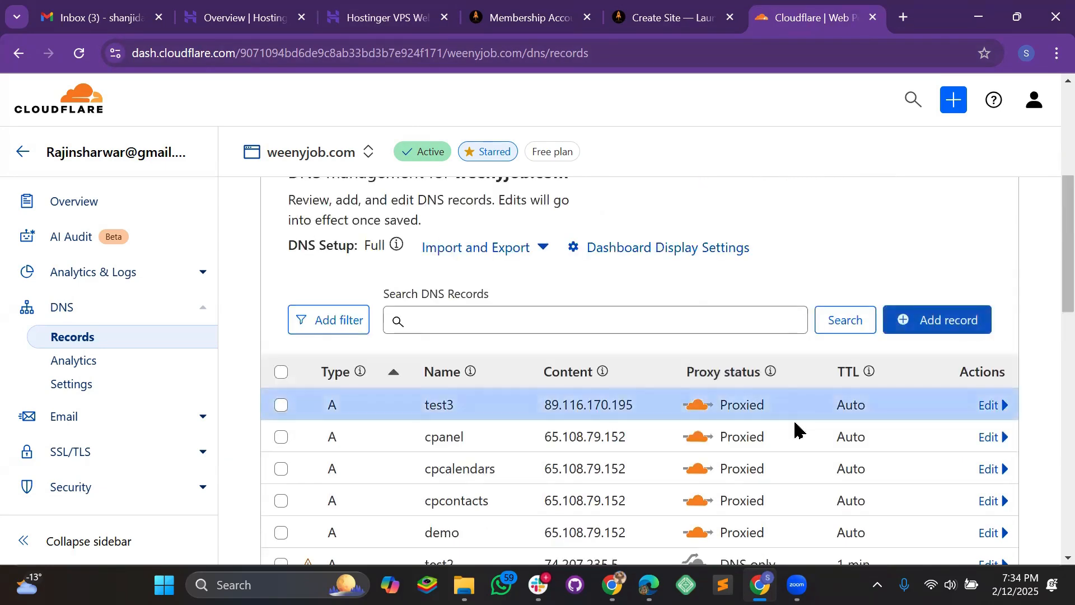
- Verify the test3.weenyjob.com A record in Cloudflare DNS
click(661, 20)
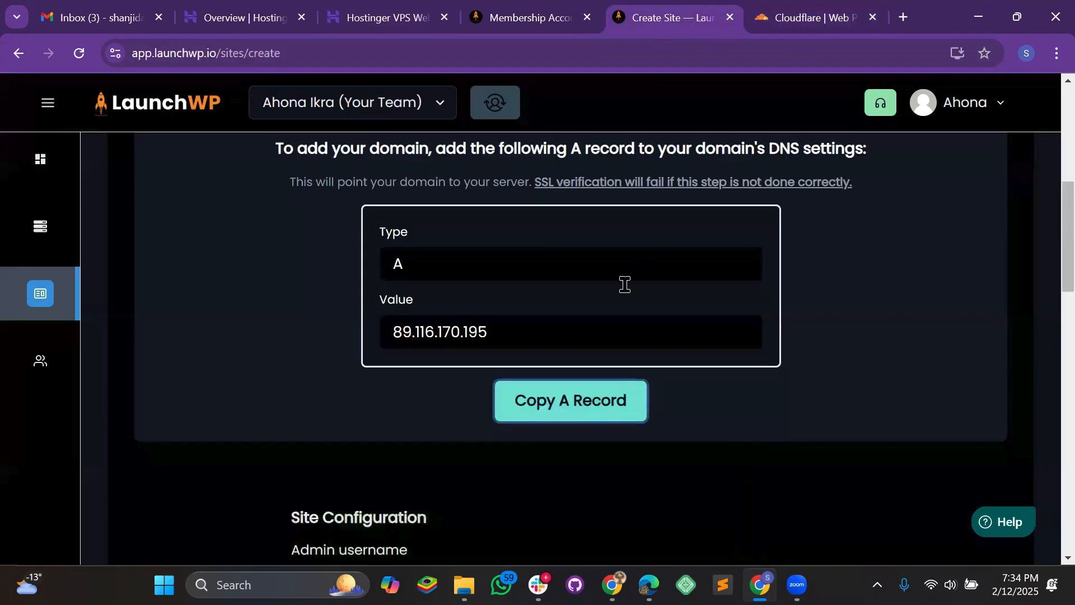
scroll(624, 283, down, 5)
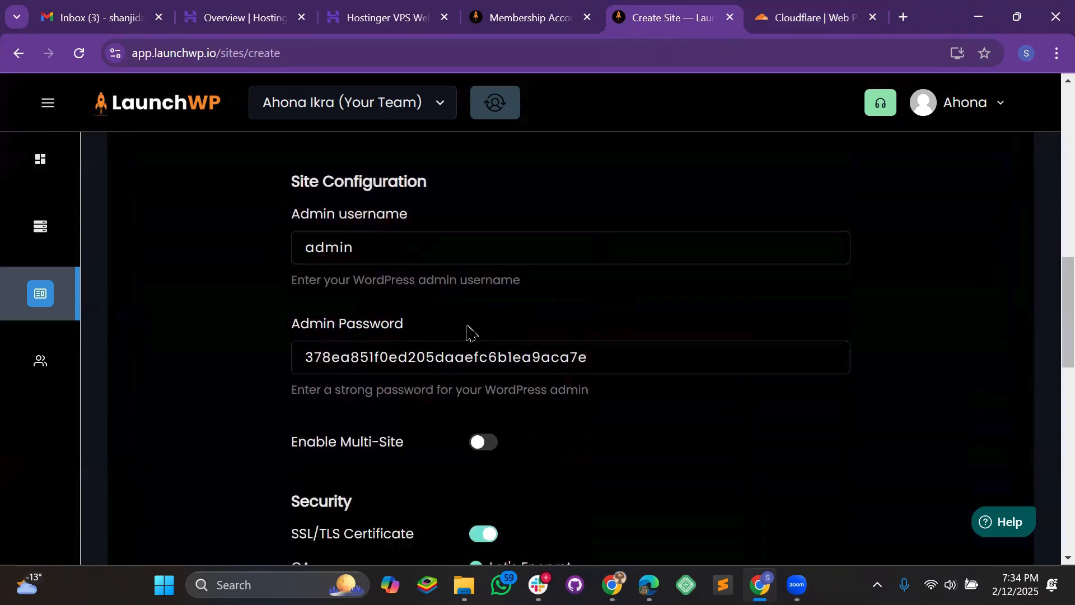
scroll(435, 354, down, 3)
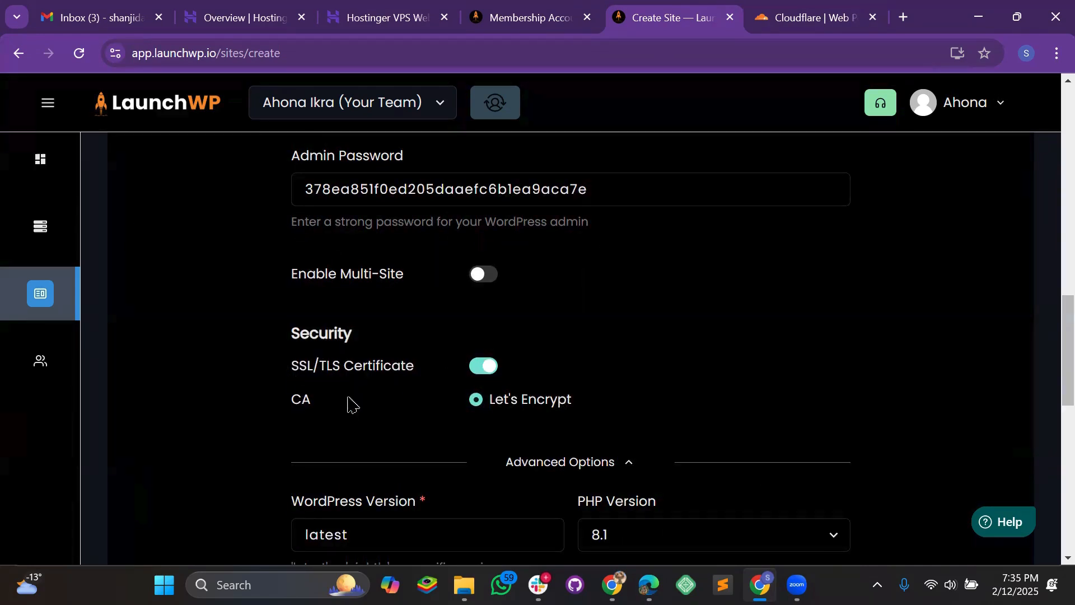
scroll(392, 359, down, 1)
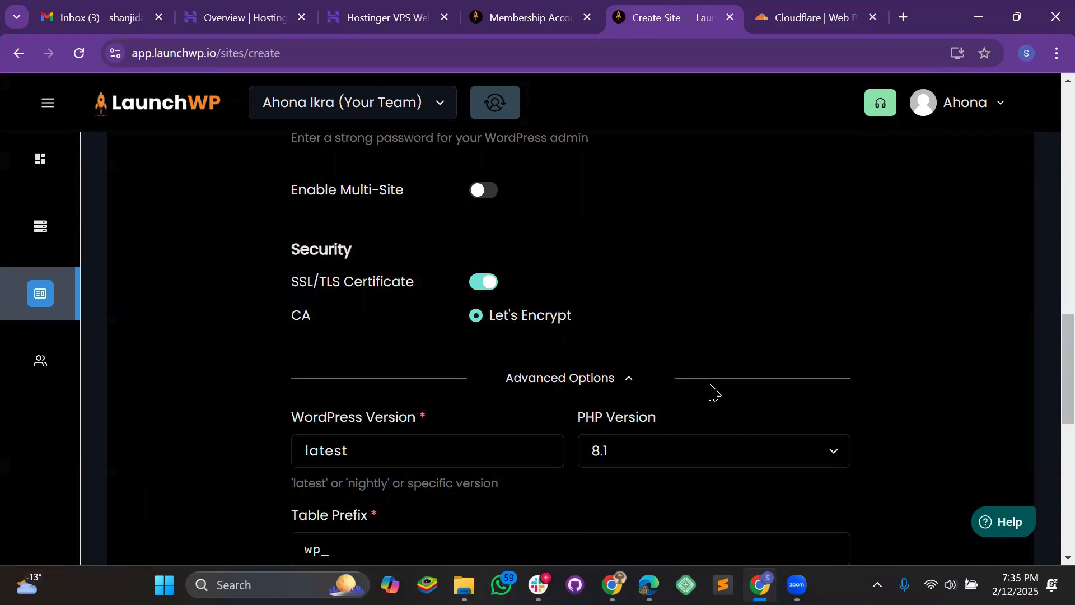
click(801, 20)
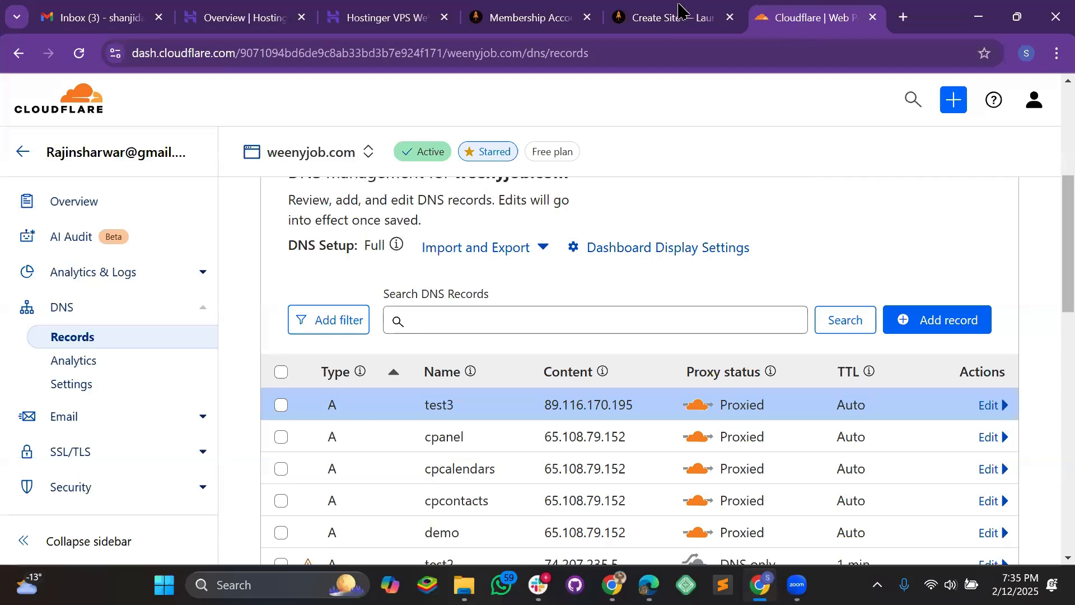
click(665, 19)
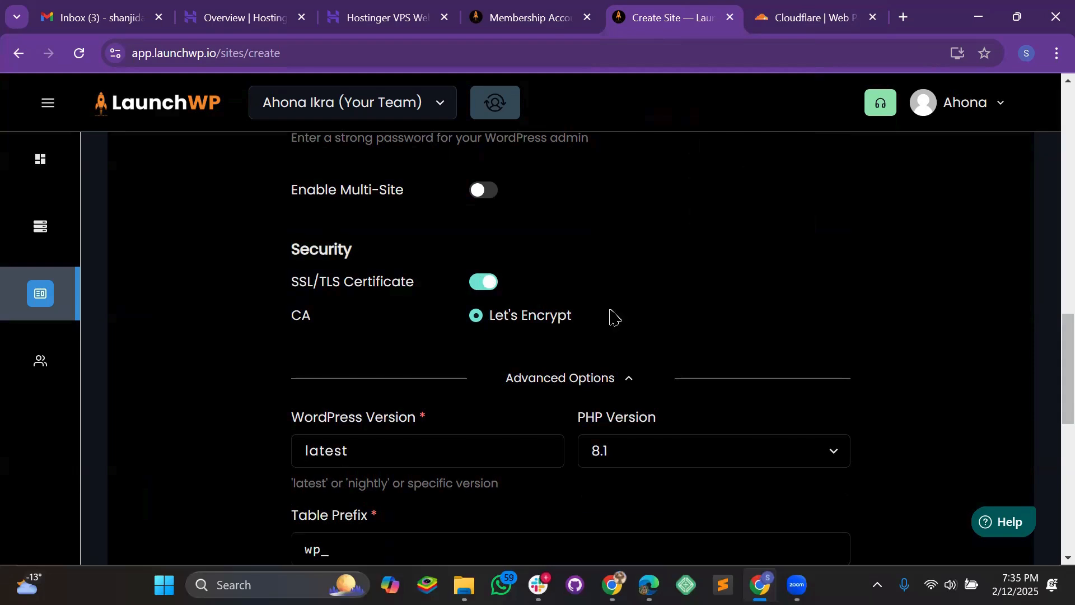
- Keep WordPress Version at latest and set the PHP Version to 8.4
scroll(404, 382, down, 1)
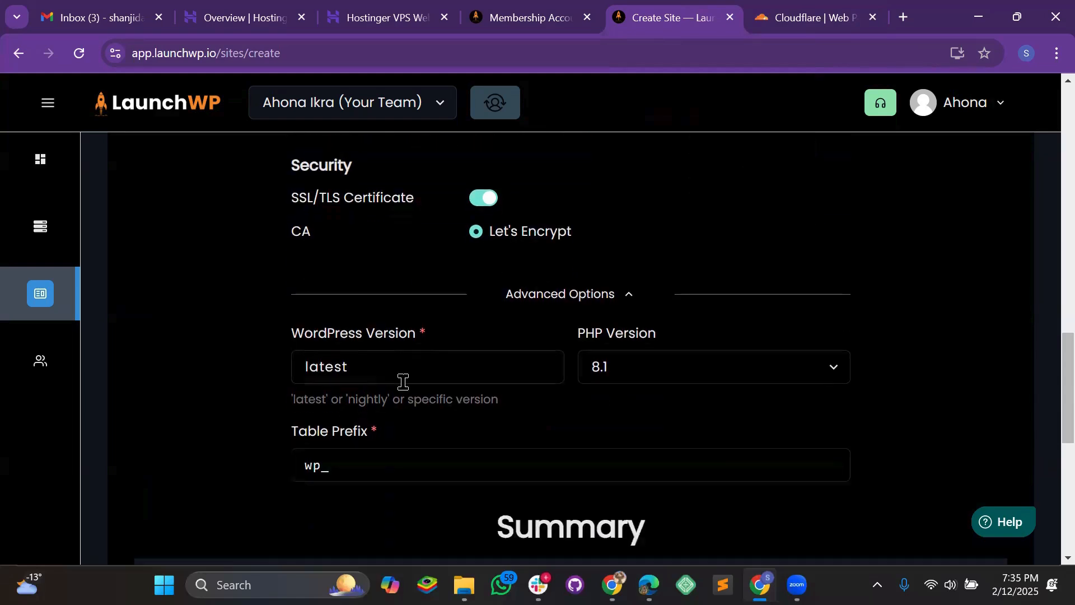
drag(396, 370, 233, 364)
click(471, 357)
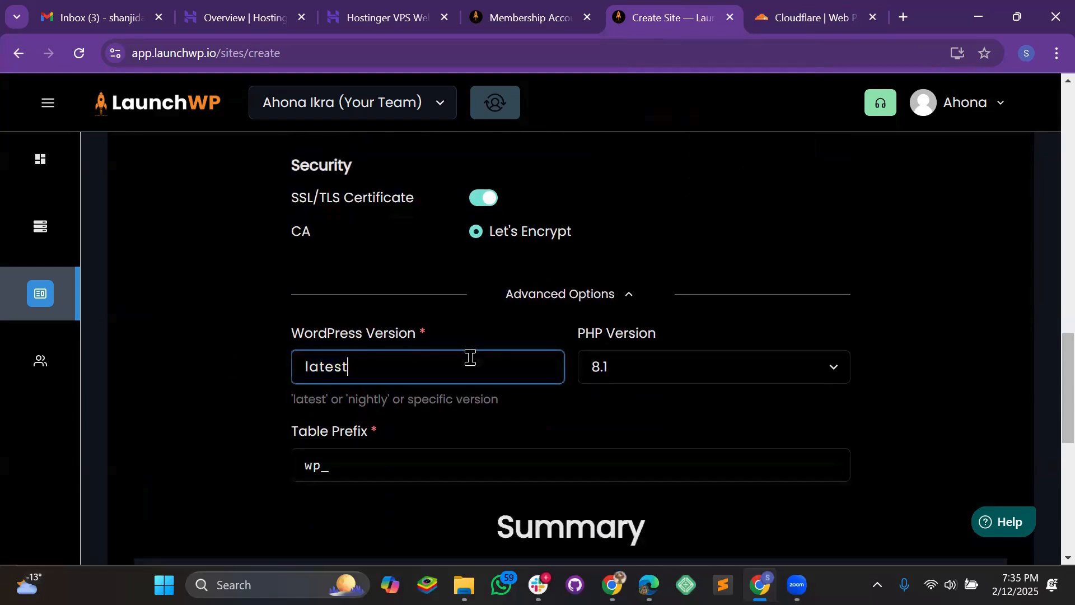
click(658, 361)
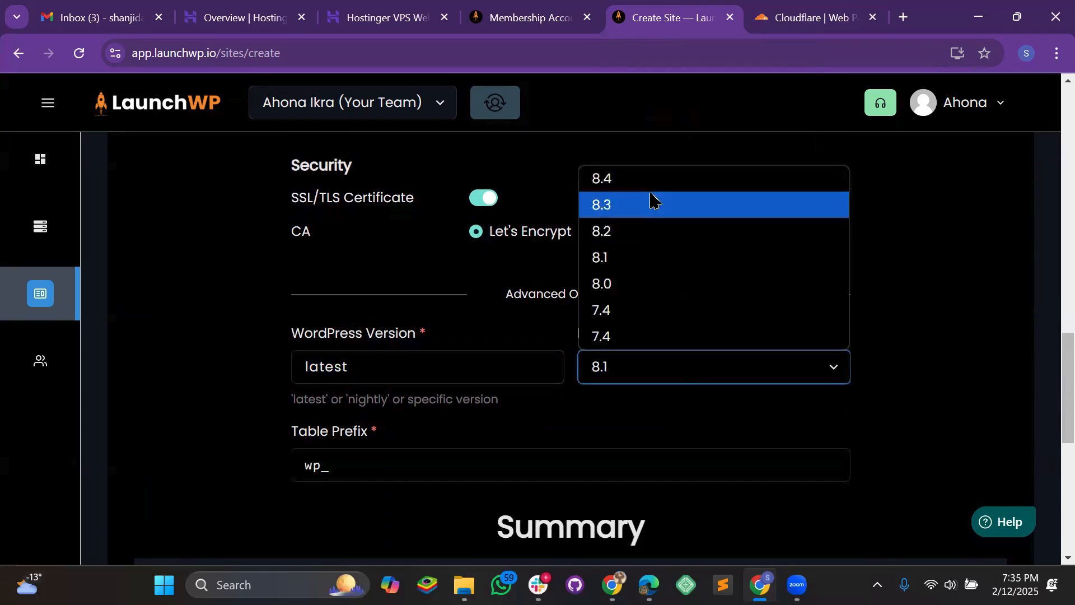
click(651, 186)
- Review the wp_ table prefix and summary, then create the test3.weenyjob.com site
scroll(493, 346, down, 3)
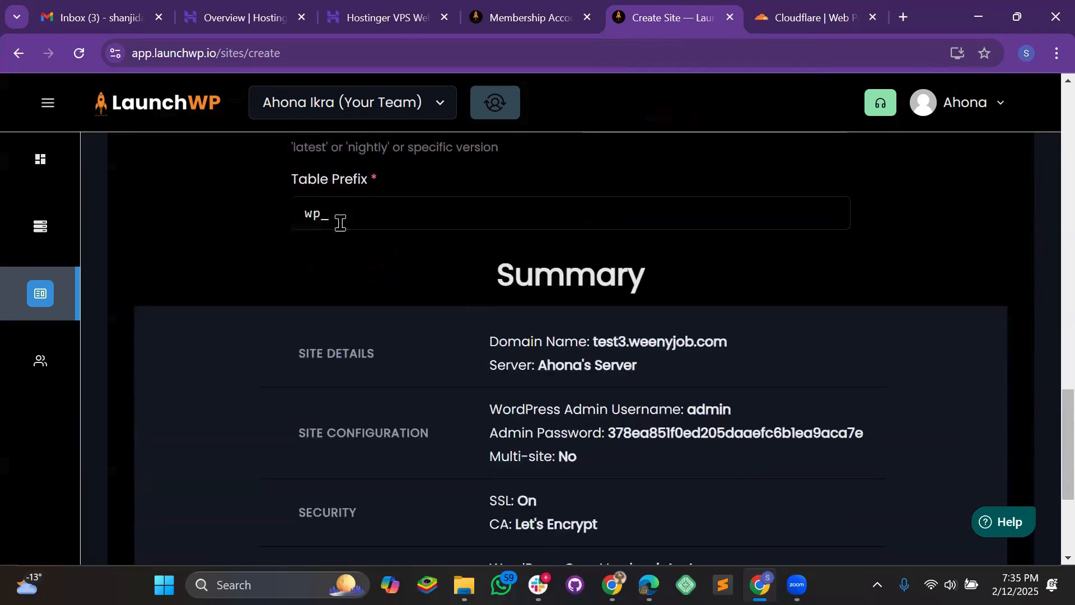
drag(350, 220, 230, 206)
scroll(600, 364, down, 4)
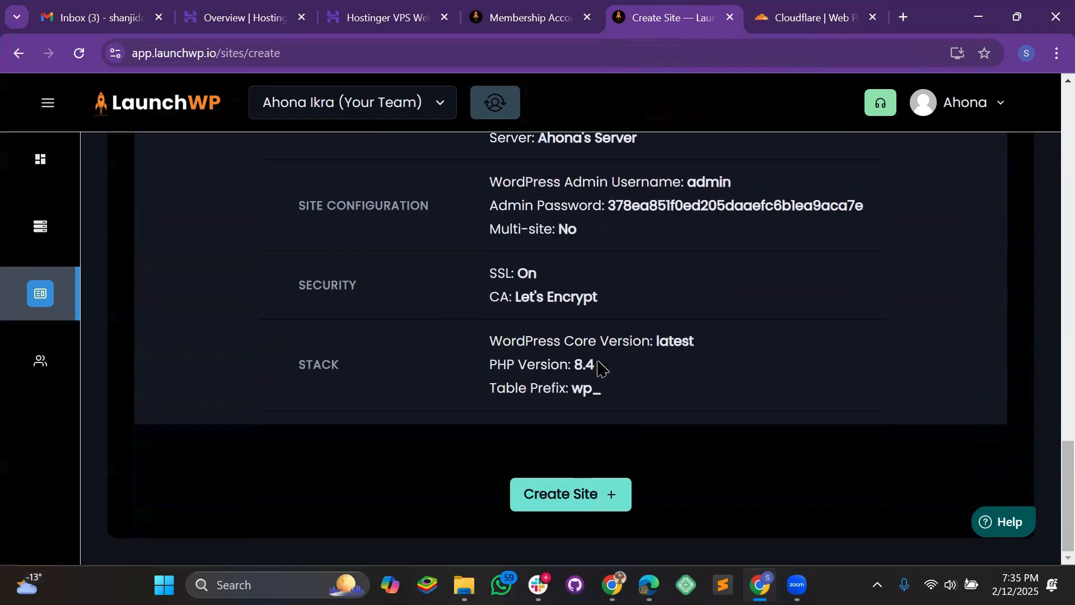
scroll(598, 431, up, 1)
scroll(598, 430, down, 1)
click(575, 492)
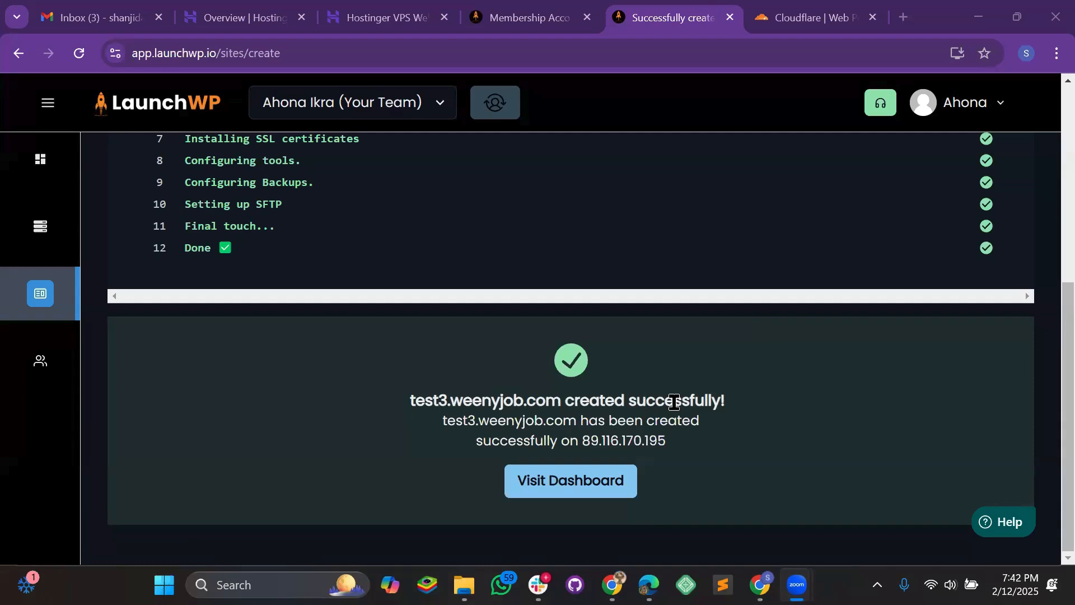
- Open the finished test3.weenyjob.com dashboard and launch the live site in a new tab
scroll(684, 398, up, 5)
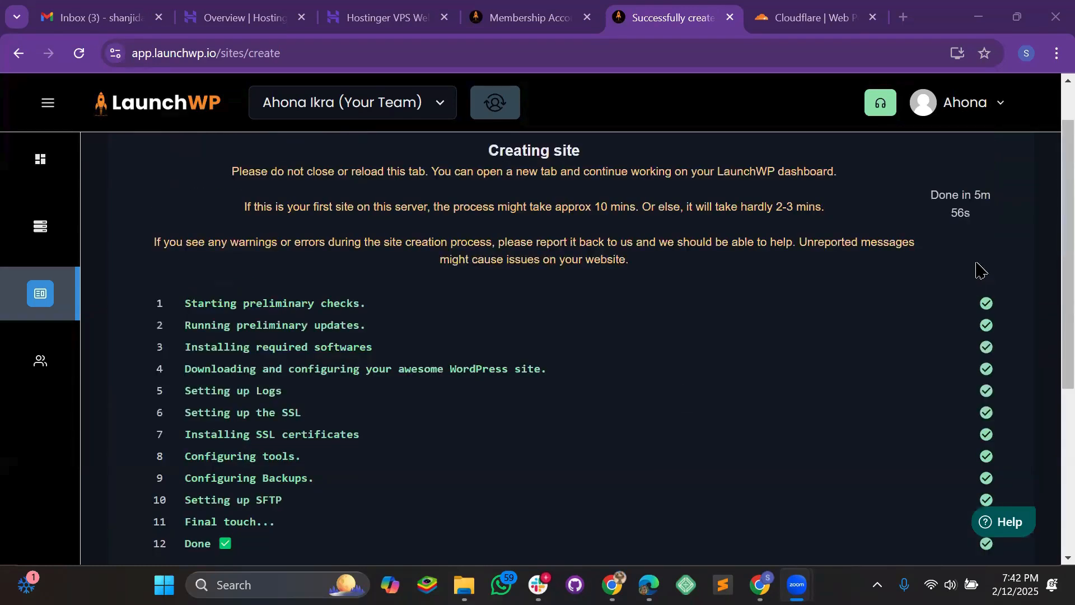
scroll(979, 270, up, 1)
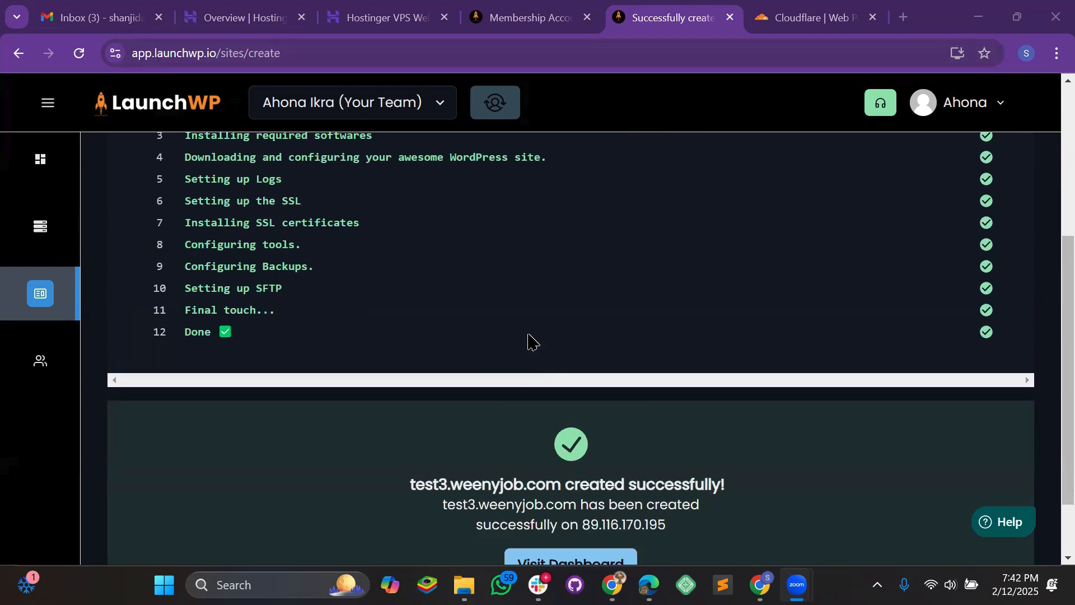
scroll(533, 345, down, 1)
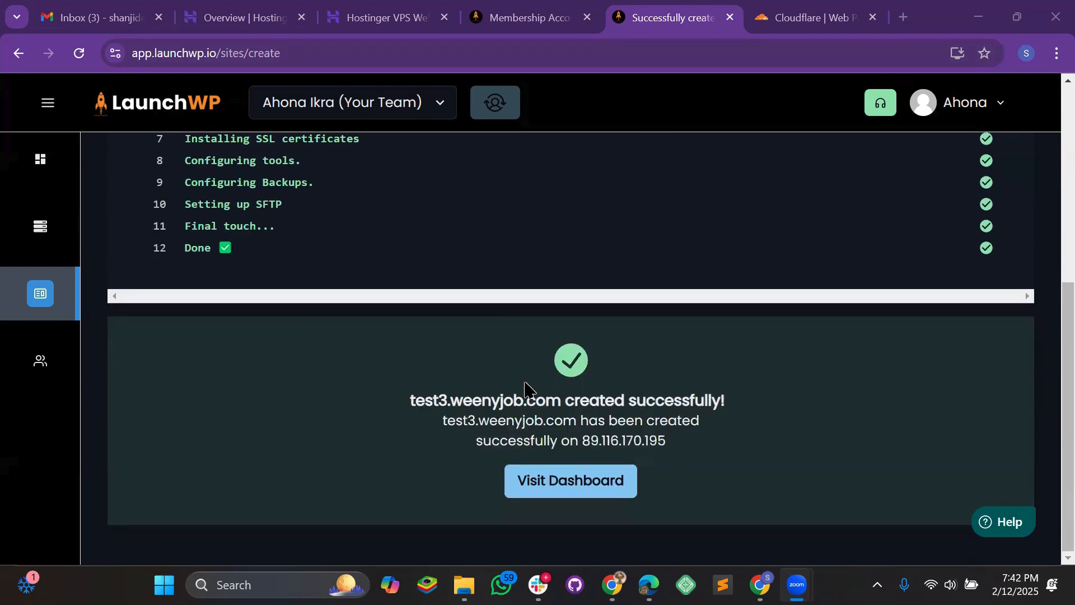
click(576, 477)
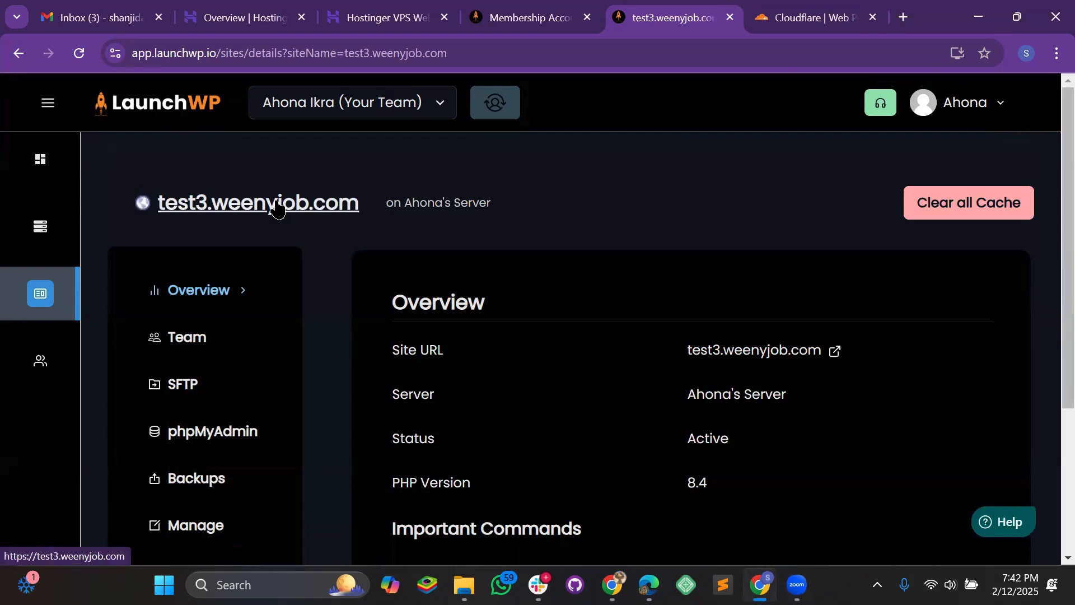
click(278, 208)
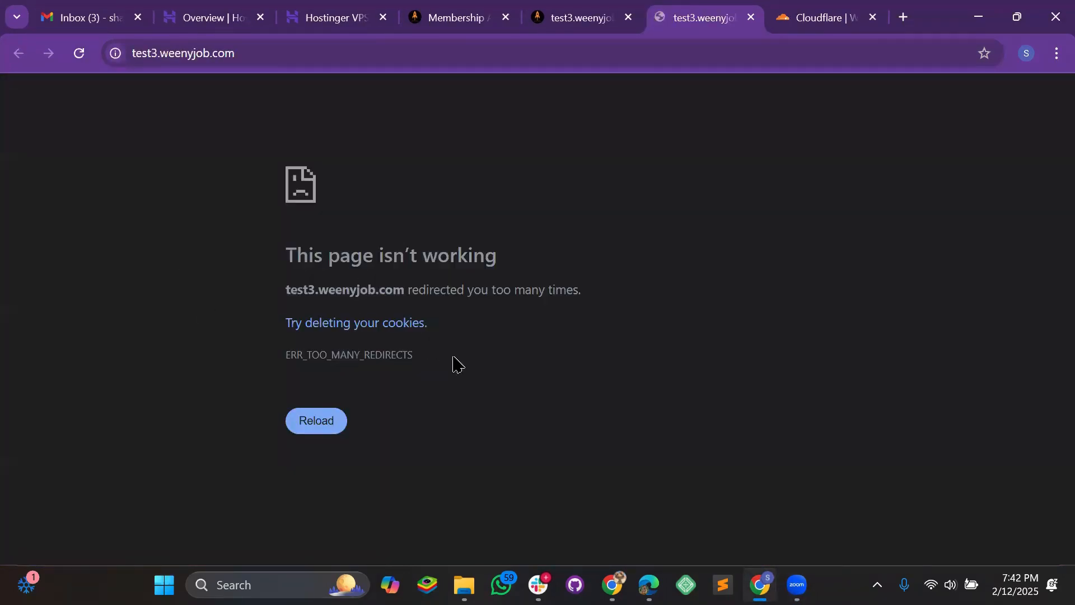
double_click(336, 354)
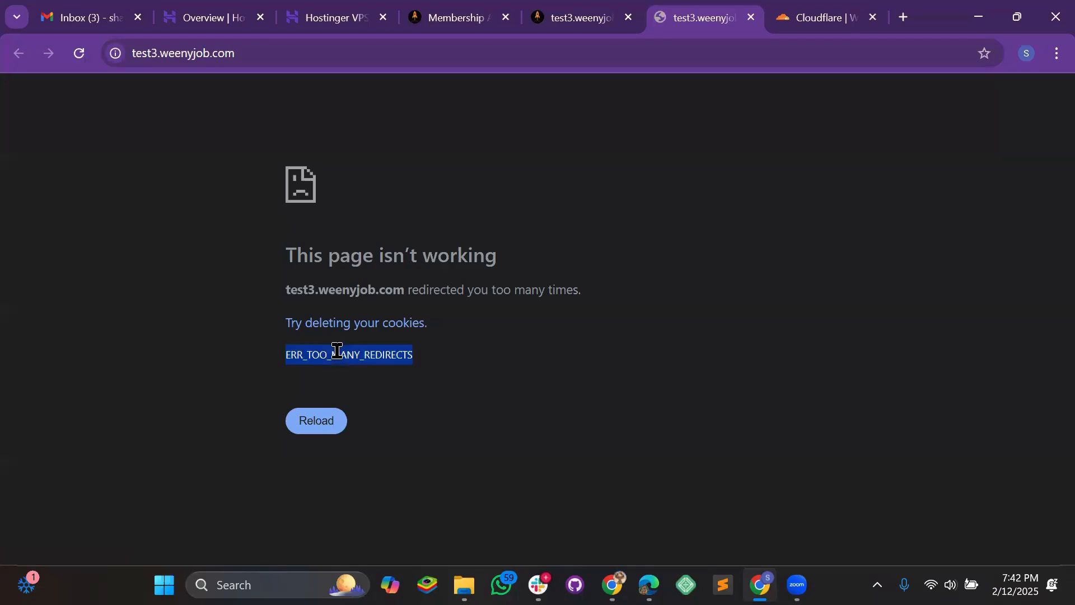
click(486, 348)
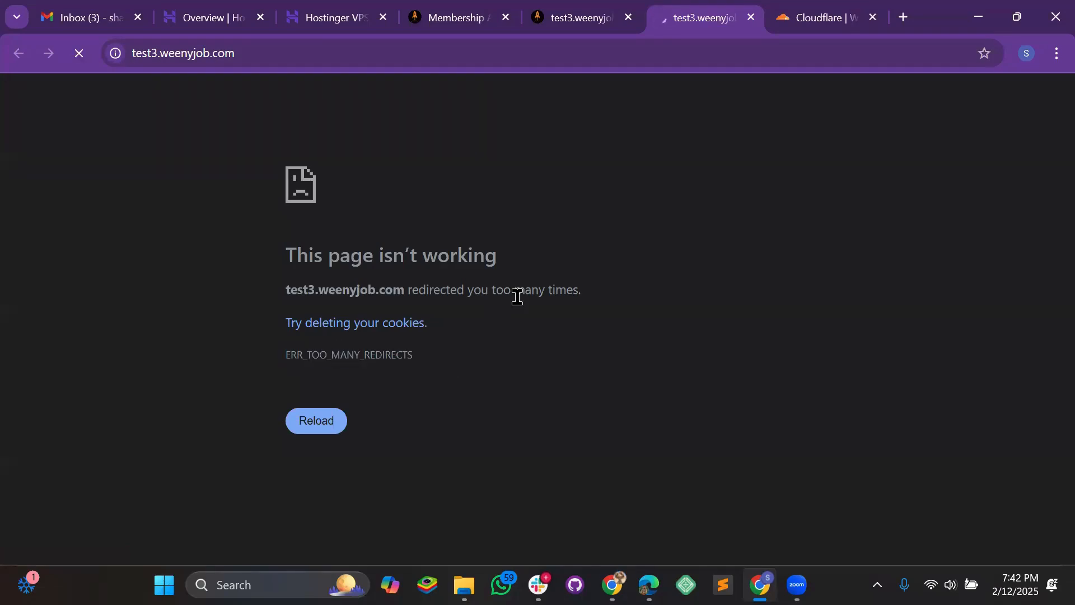
- Switch off test3.weenyjob.com's Let's Encrypt SSL/TLS certificate in Manage and save the changes
click(571, 23)
scroll(408, 331, down, 3)
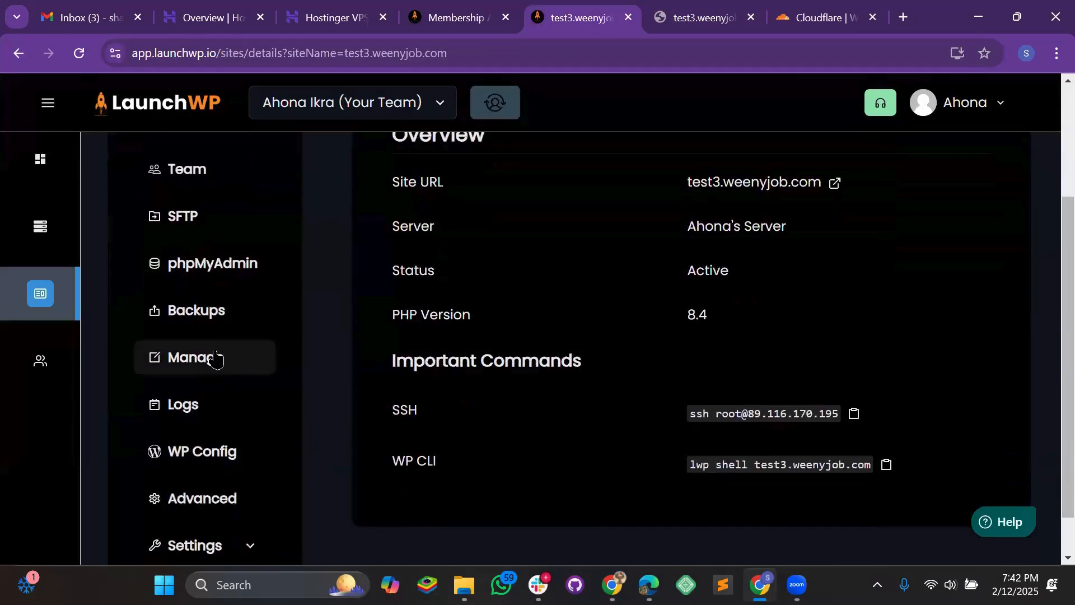
click(216, 357)
scroll(431, 347, up, 1)
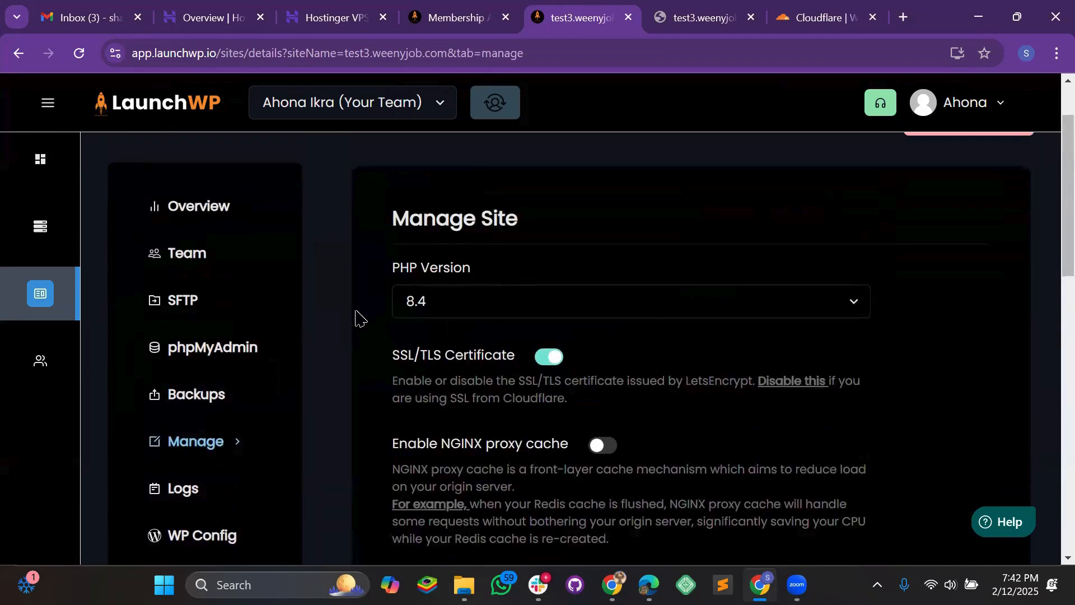
scroll(392, 303, down, 1)
click(549, 273)
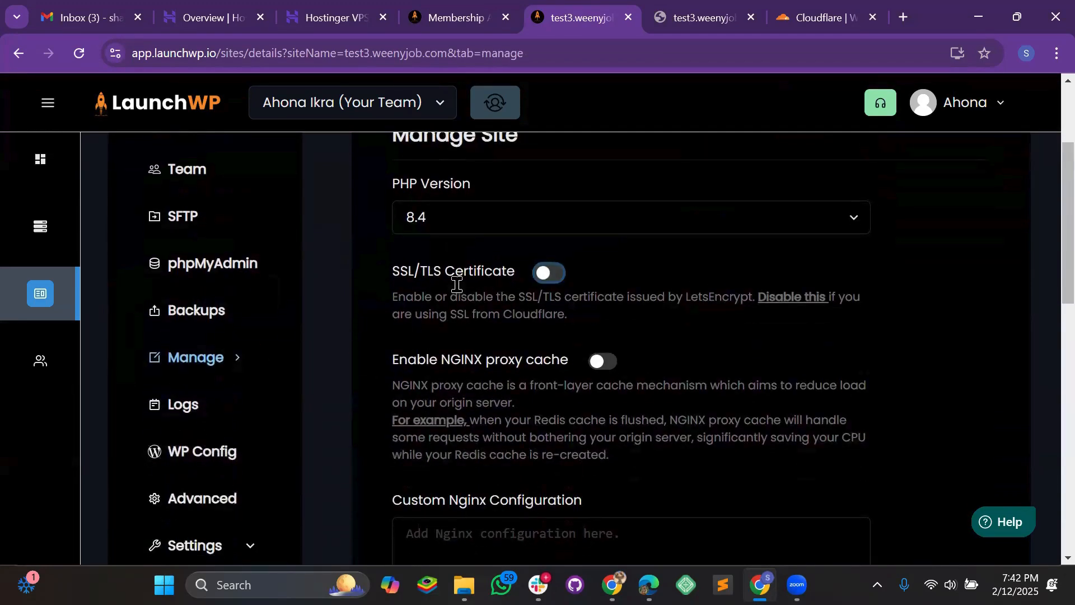
scroll(723, 353, down, 8)
scroll(723, 353, down, 3)
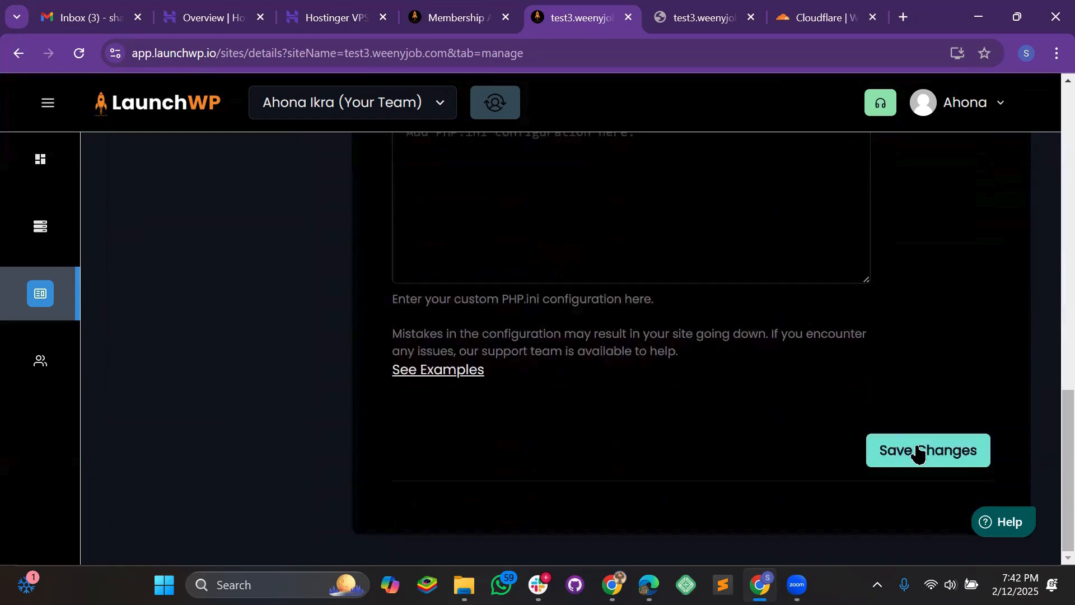
click(917, 451)
scroll(728, 465, down, 4)
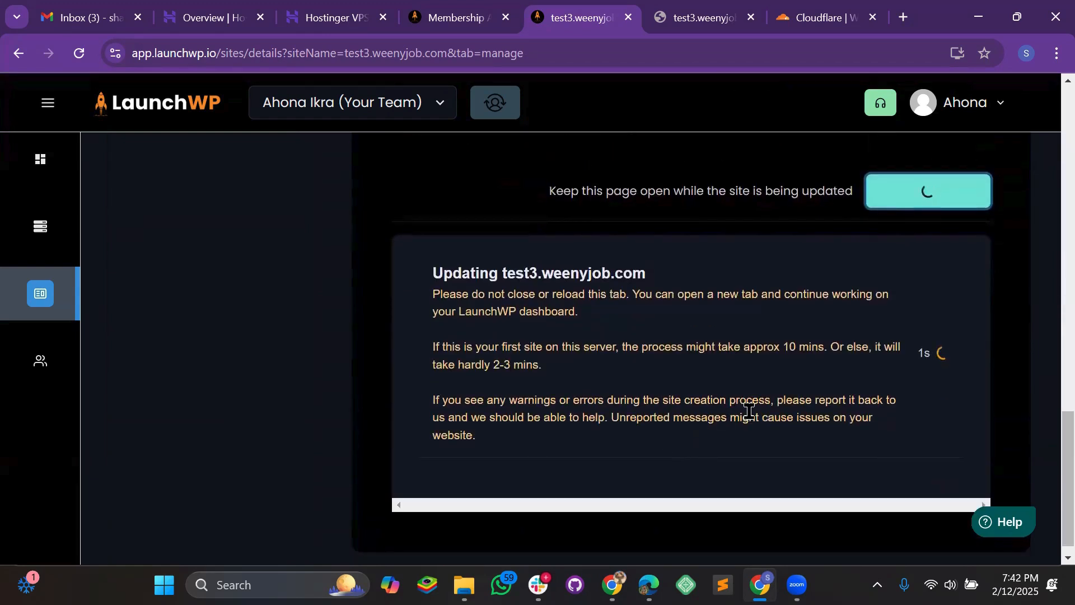
click(680, 28)
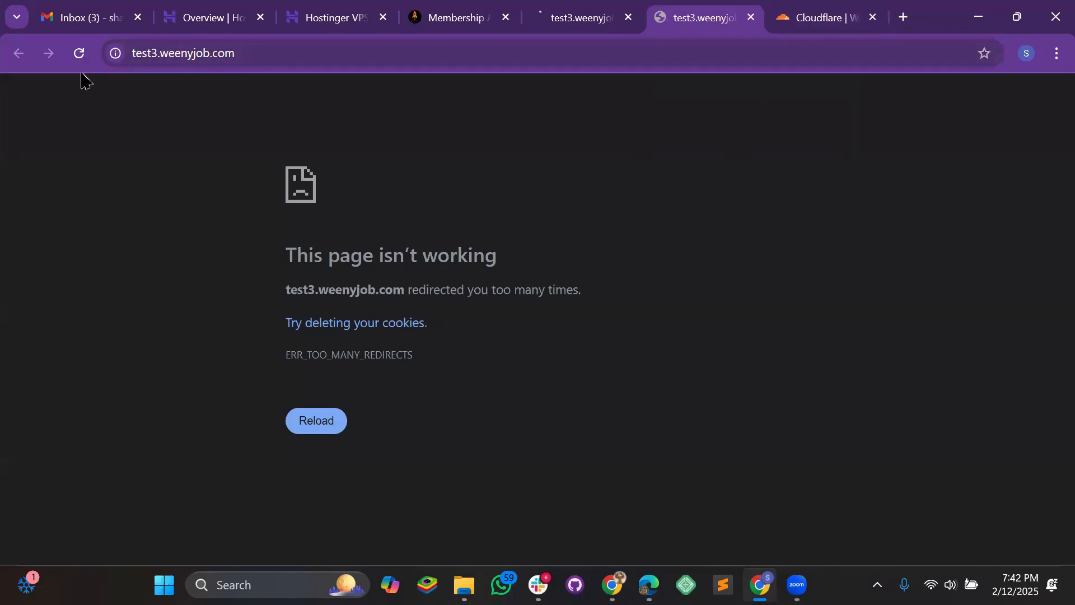
- Reload test3.weenyjob.com so it shows the WordPress blog with the Hello world! post
click(79, 54)
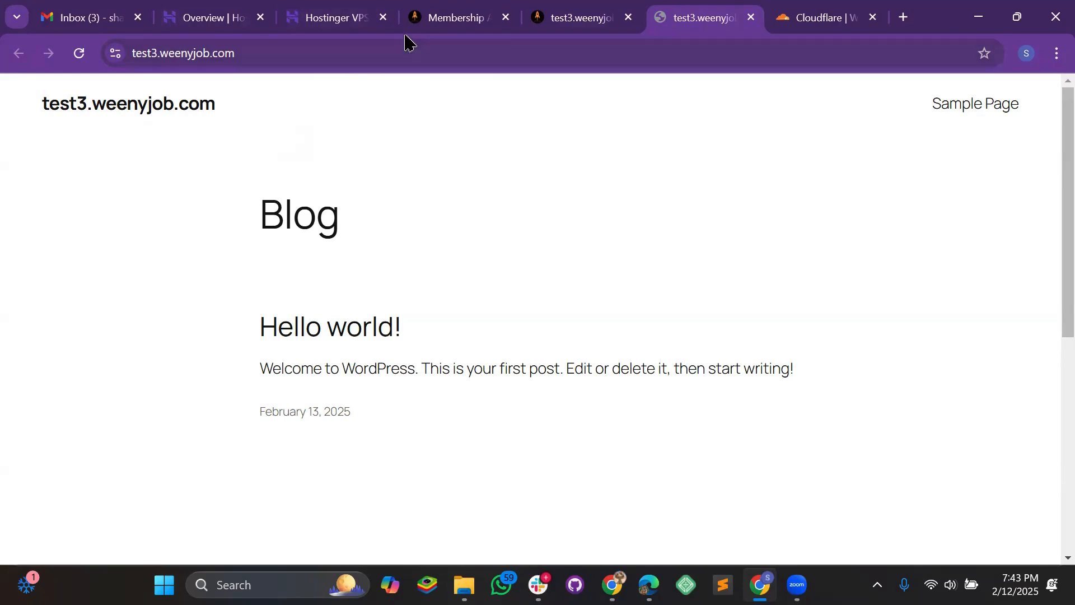
- Look over the Hostinger VPS terminal and SSH details, then open LaunchWP's support ticket form
click(301, 20)
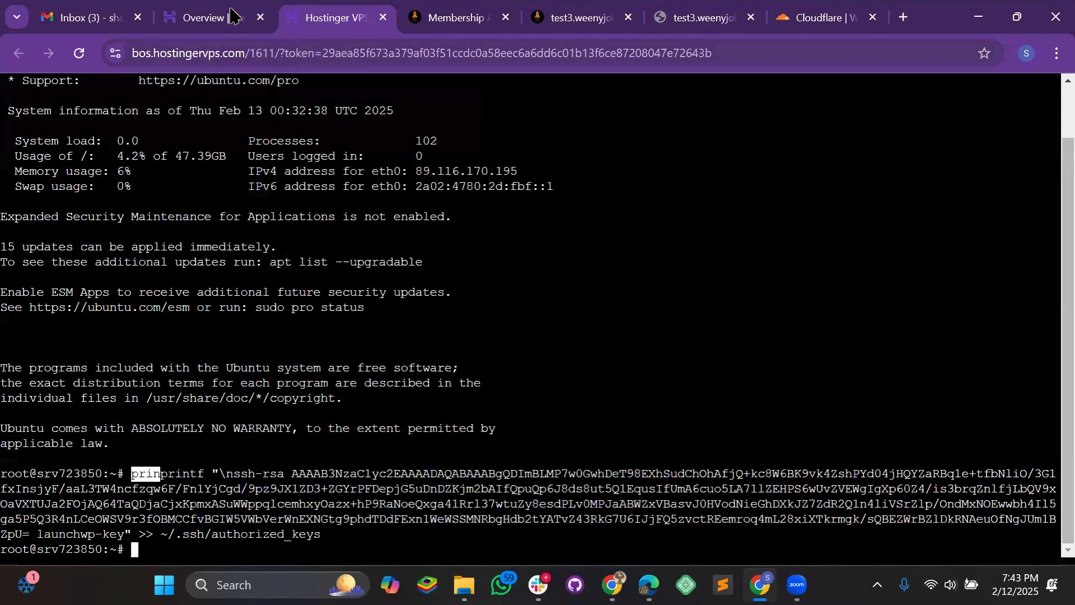
click(231, 18)
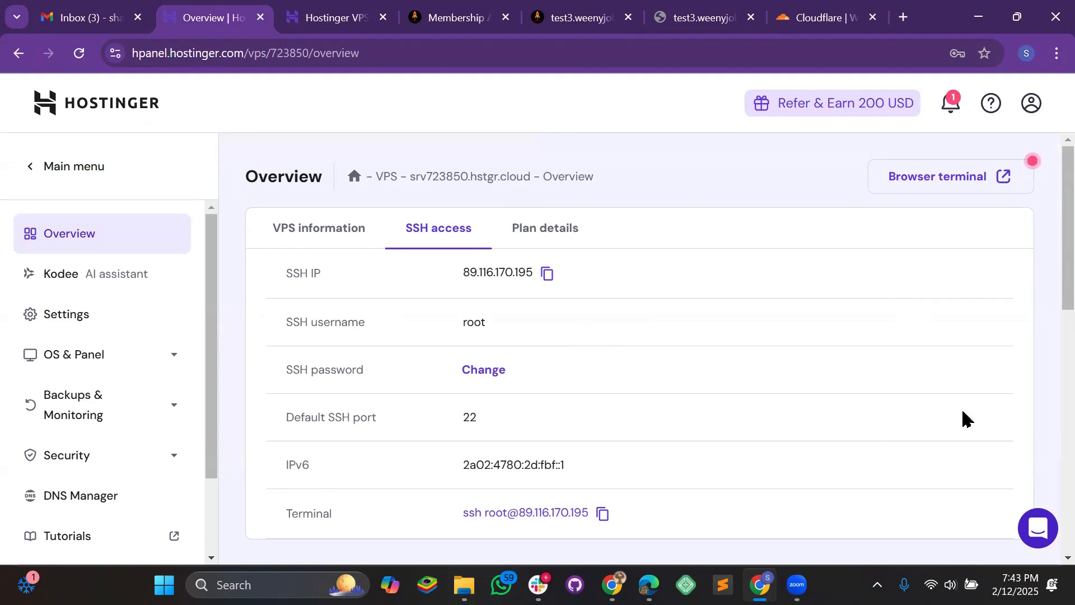
click(580, 26)
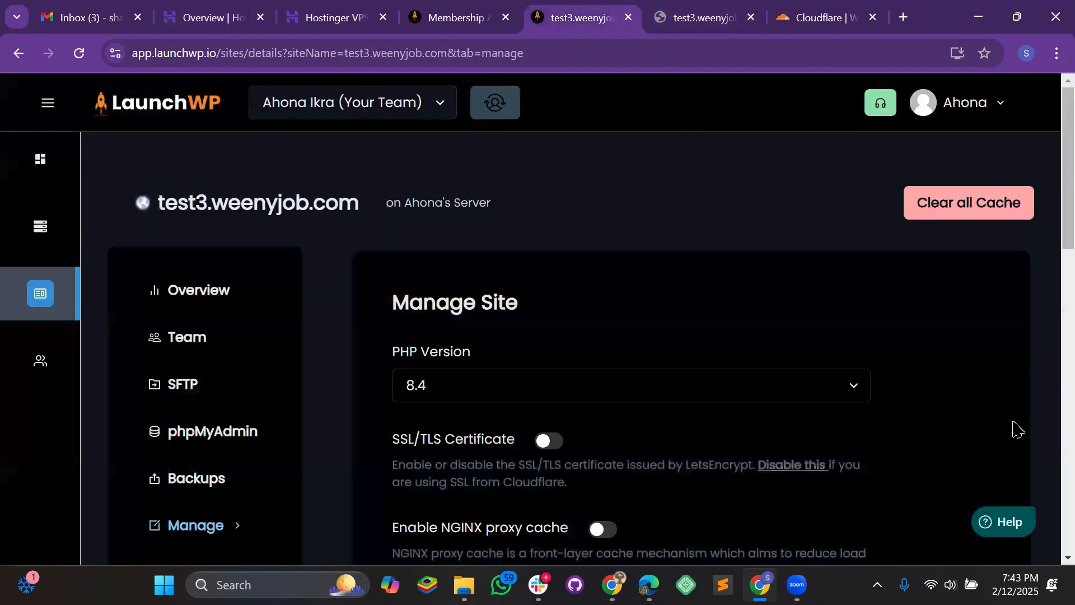
click(1005, 525)
scroll(834, 448, down, 1)
click(821, 465)
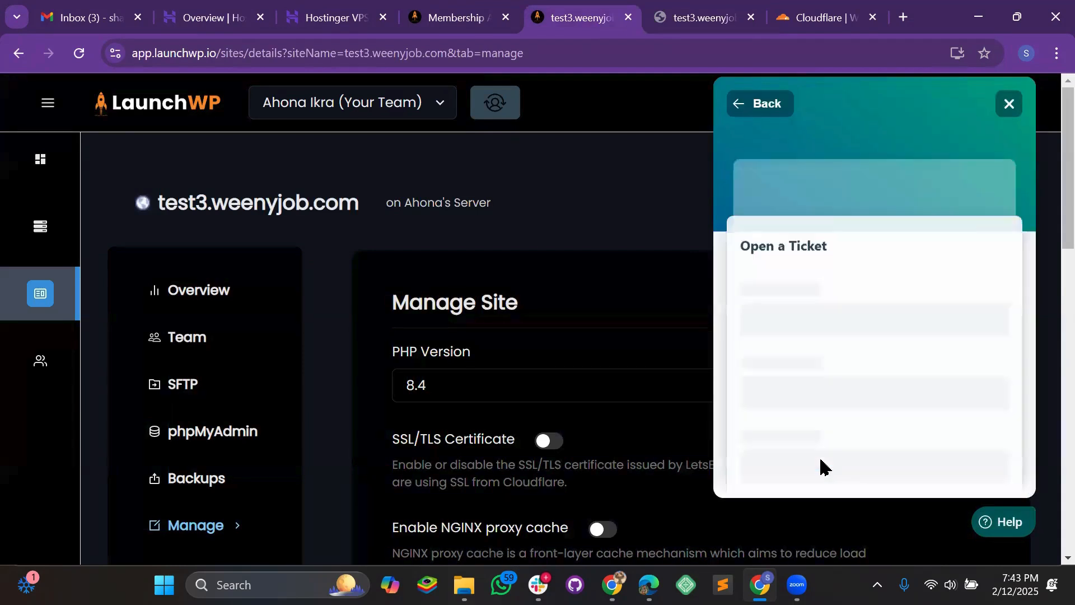